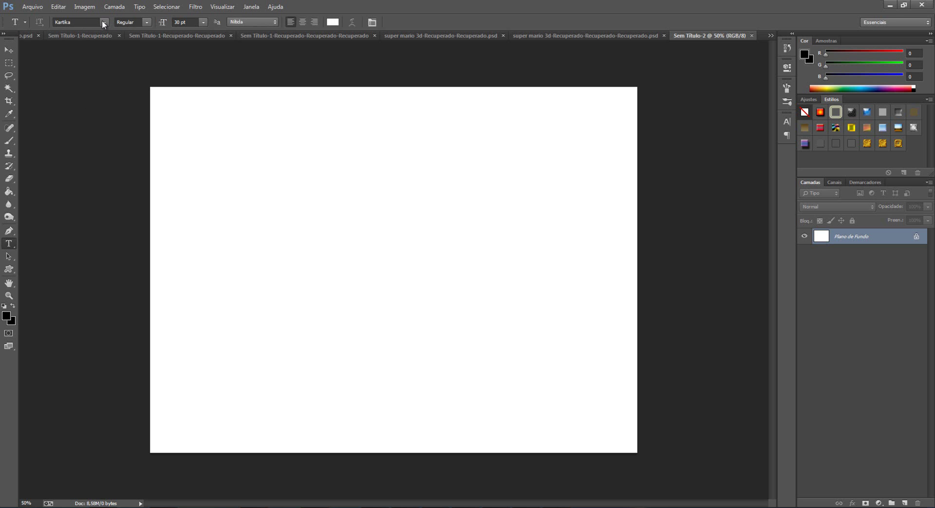
Set the font for new text to Impact.
{"action": "left_click", "coordinate": [104, 22]}
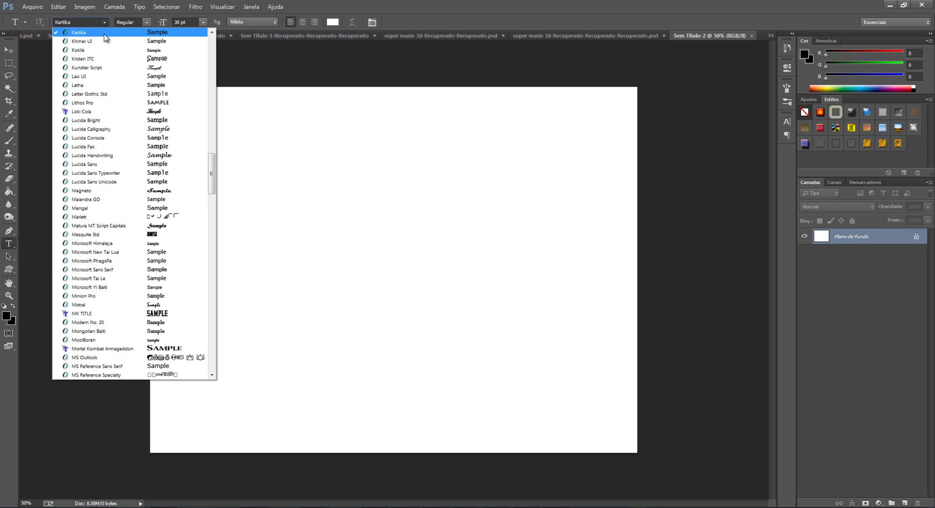
{"action": "left_click", "coordinate": [104, 33]}
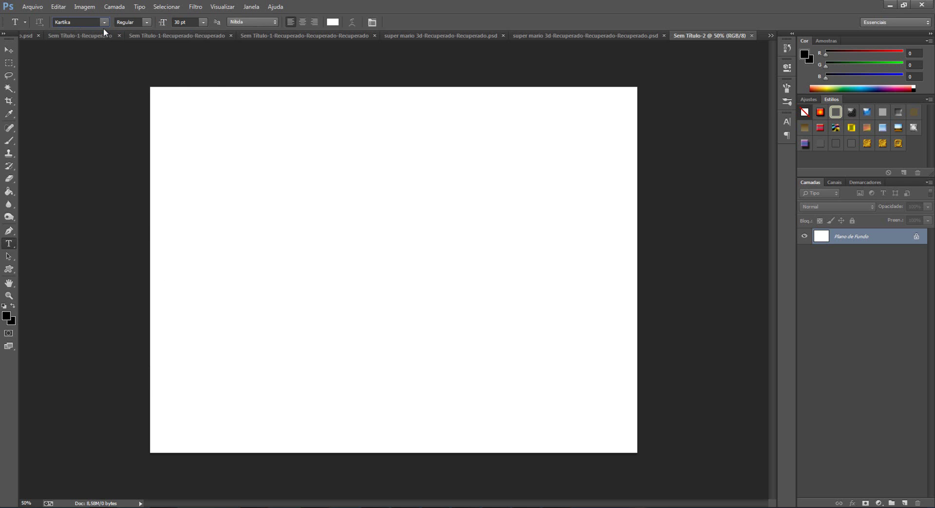
{"action": "left_click", "coordinate": [104, 23]}
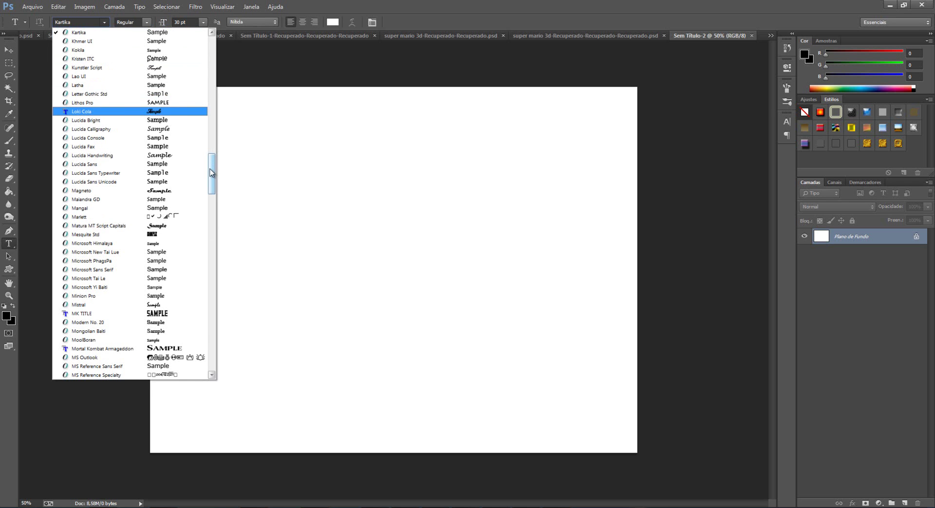
{"action": "scroll", "coordinate": [212, 162], "scroll_direction": "up", "scroll_amount": 1}
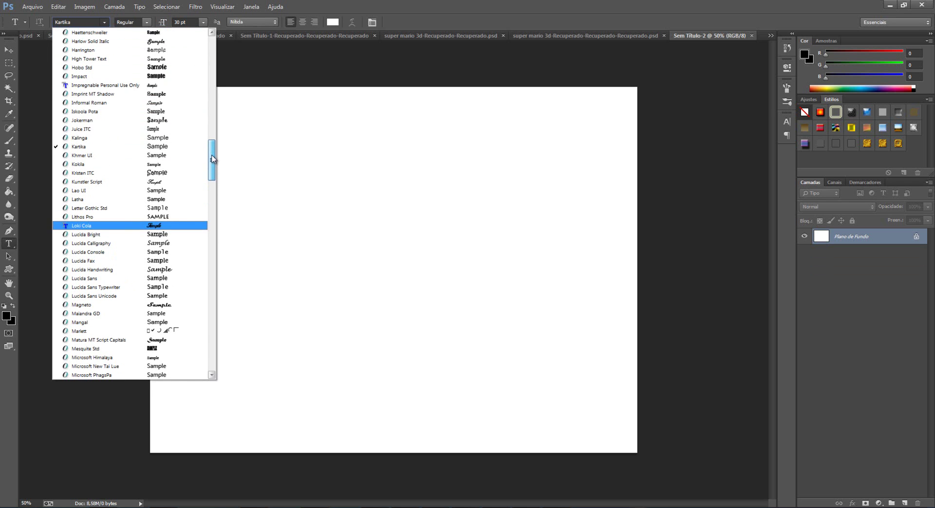
{"action": "left_click", "coordinate": [167, 76]}
Write "texto neon" on two lines at 30 pt in the canvas's upper-left area and colour the text black (000000).
{"action": "left_click", "coordinate": [253, 191]}
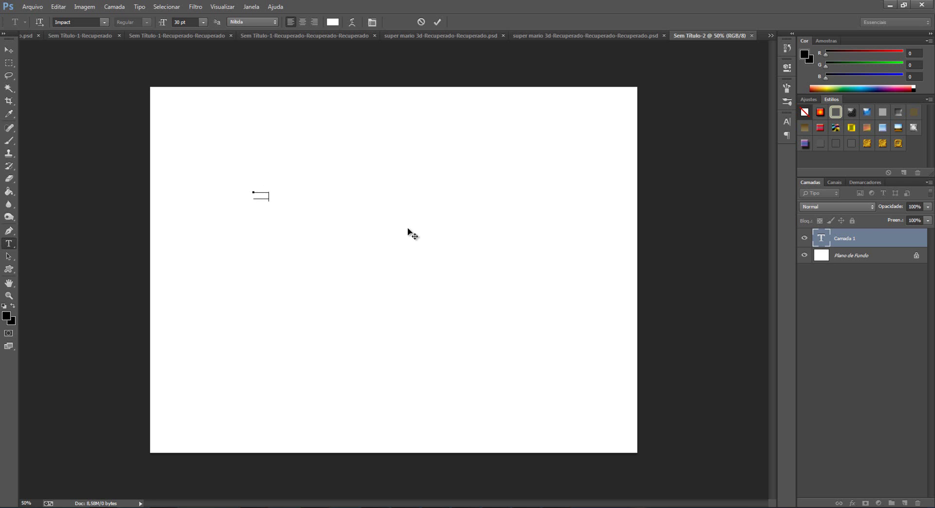
{"action": "left_click", "coordinate": [826, 237]}
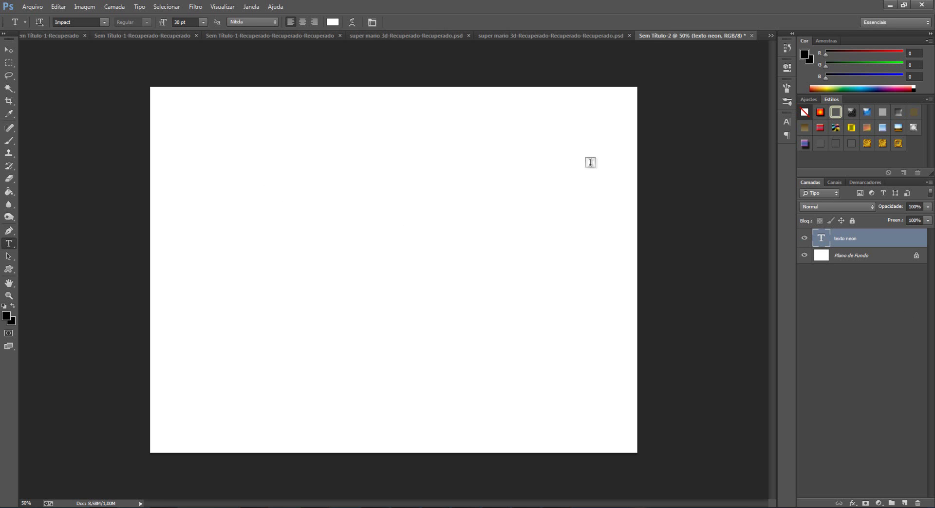
{"action": "double_click", "coordinate": [819, 241]}
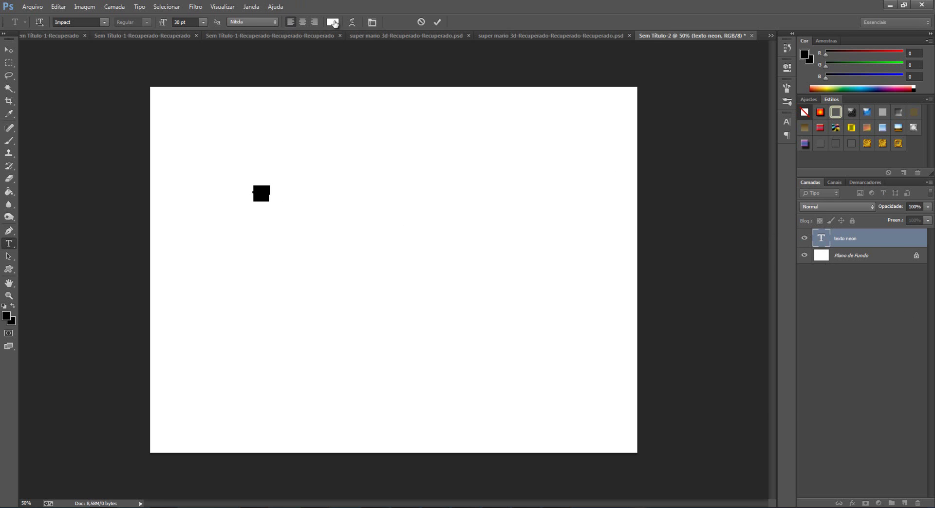
{"action": "left_click", "coordinate": [336, 22]}
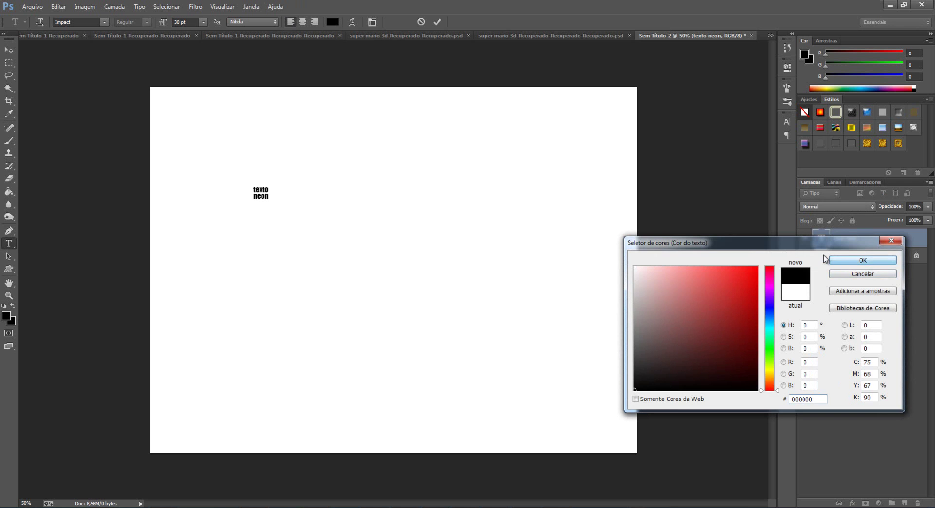
{"action": "left_click", "coordinate": [862, 261]}
Enlarge the text proportionally to about 1674% and place it around the centre of the canvas.
{"action": "left_click", "coordinate": [8, 50]}
{"action": "left_click_drag", "start_coordinate": [266, 199], "coordinate": [602, 392]}
{"action": "left_click_drag", "start_coordinate": [463, 354], "coordinate": [465, 297]}
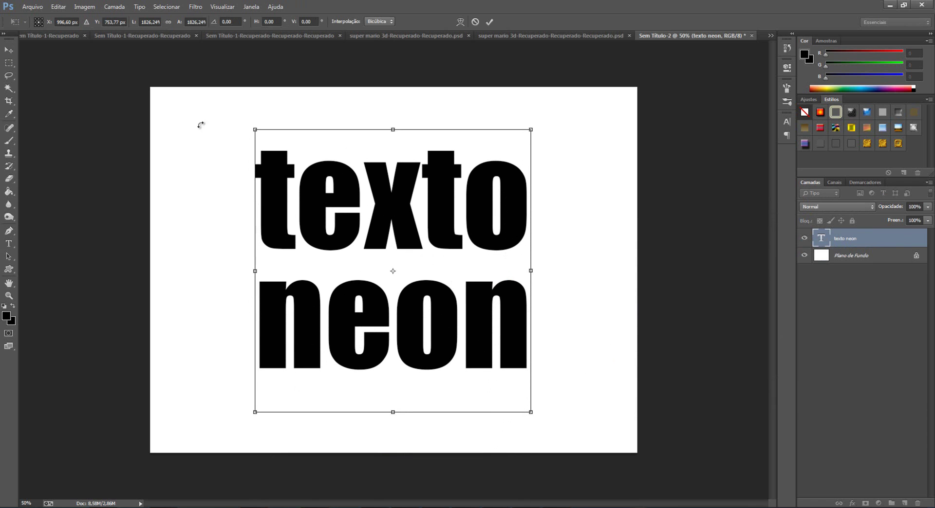
{"action": "left_click_drag", "start_coordinate": [256, 131], "coordinate": [290, 165]}
{"action": "left_click_drag", "start_coordinate": [398, 276], "coordinate": [383, 245]}
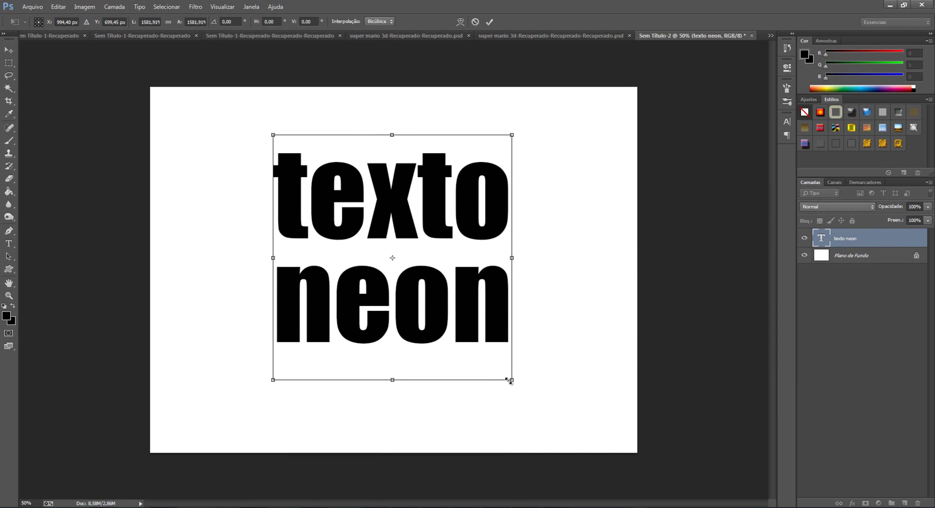
{"action": "left_click_drag", "start_coordinate": [512, 380], "coordinate": [525, 395]}
{"action": "left_click_drag", "start_coordinate": [499, 361], "coordinate": [487, 362]}
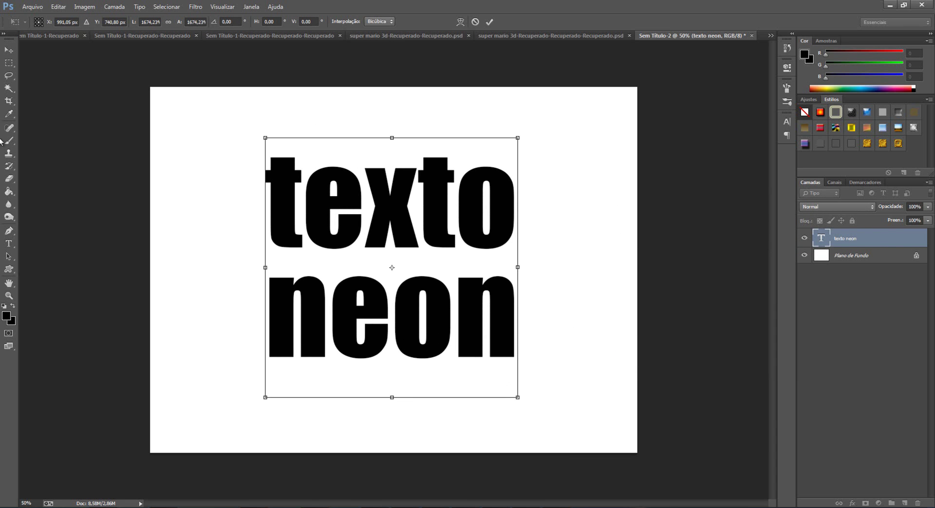
{"action": "left_click", "coordinate": [9, 50]}
{"action": "left_click", "coordinate": [419, 195]}
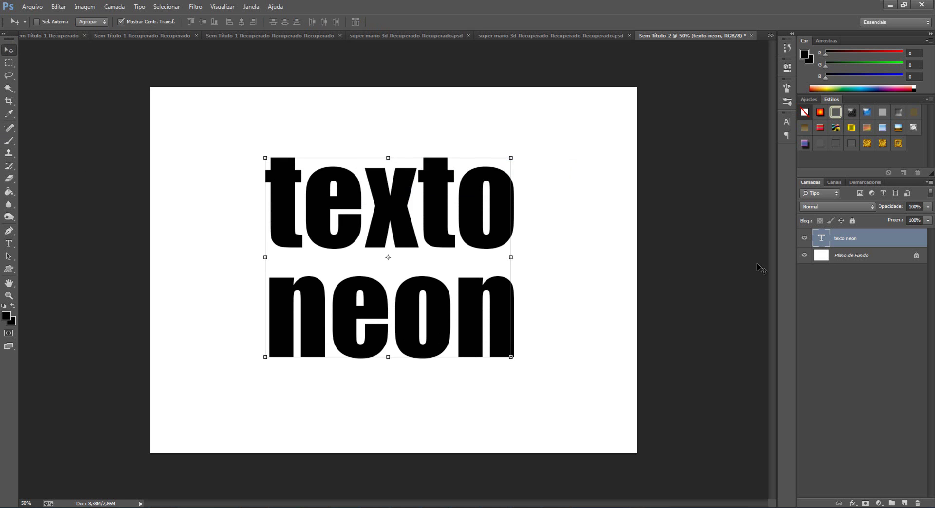
Capitalise the first letter of both words so the text reads "Texto Neon".
{"action": "double_click", "coordinate": [821, 238]}
{"action": "left_click", "coordinate": [308, 208]}
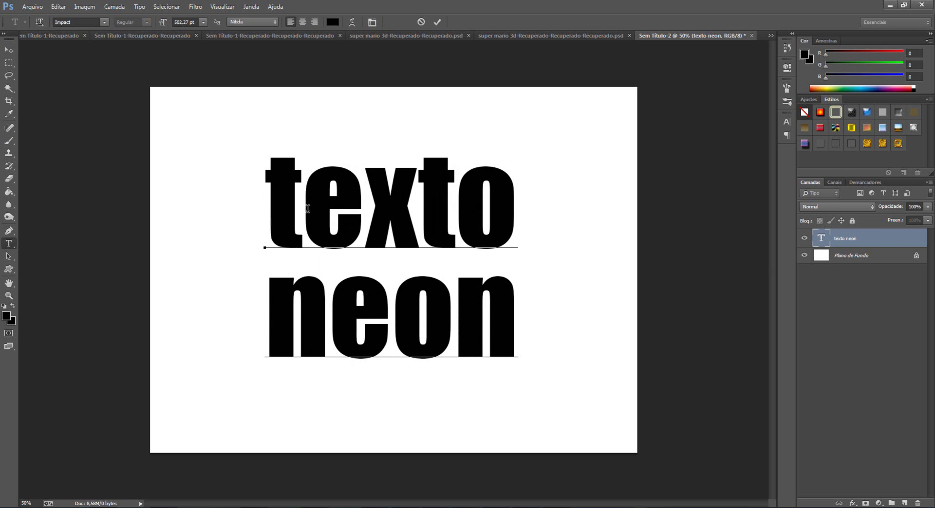
{"action": "key", "text": "BackSpace"}
{"action": "type", "text": "T"}
{"action": "left_click", "coordinate": [827, 243]}
{"action": "double_click", "coordinate": [827, 244]}
{"action": "left_click", "coordinate": [322, 335]}
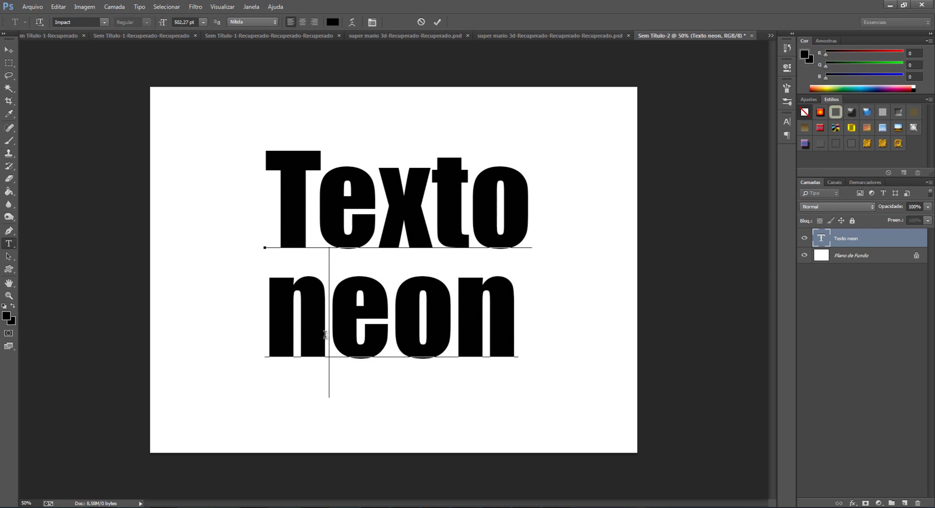
{"action": "key", "text": "BackSpace"}
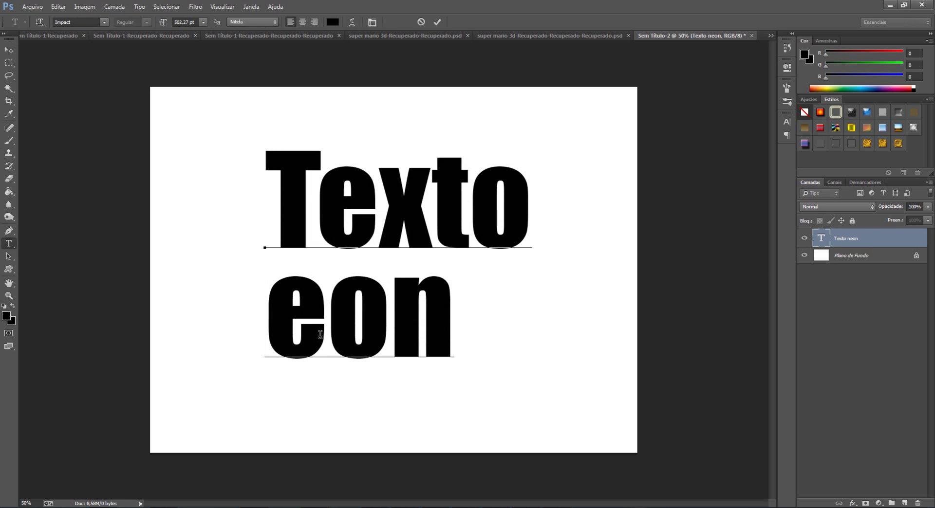
{"action": "type", "text": "N"}
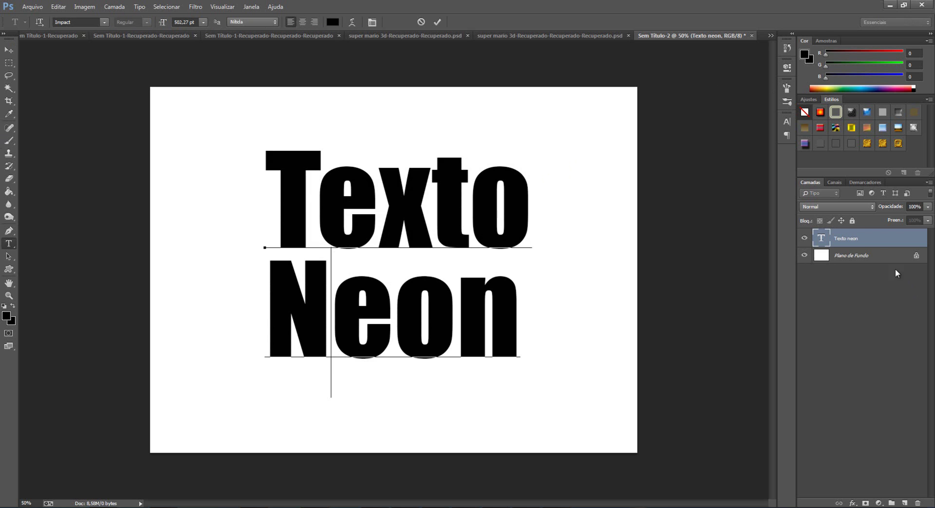
Fill the Plano de Fundo background layer with black.
{"action": "left_click", "coordinate": [884, 257]}
{"action": "key", "text": "v"}
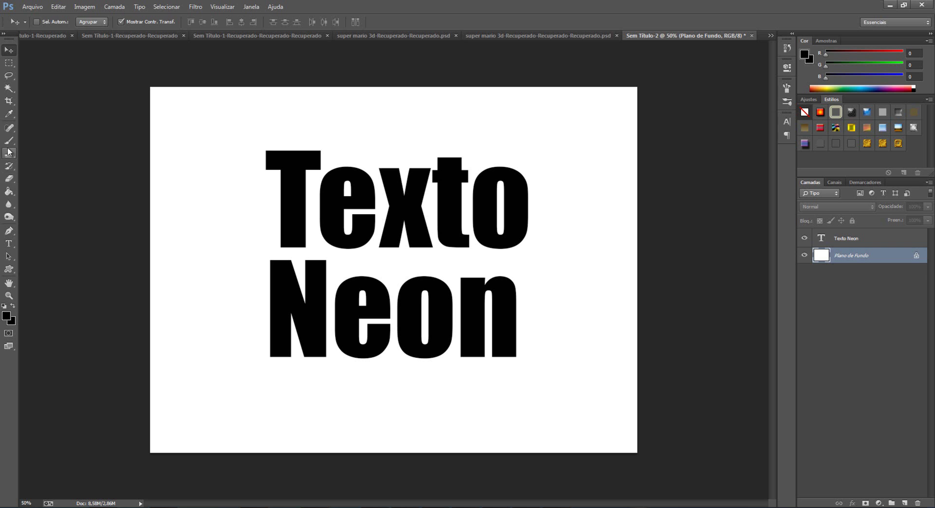
{"action": "left_click", "coordinate": [8, 191]}
{"action": "left_click", "coordinate": [504, 321]}
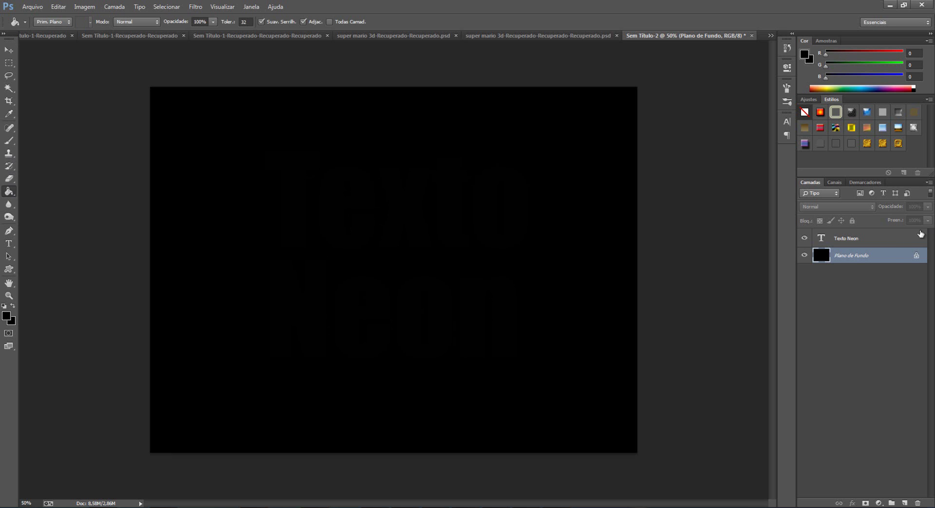
Add a Traçado (stroke) layer style to the Texto Neon layer in magenta f600ff.
{"action": "left_click", "coordinate": [892, 243]}
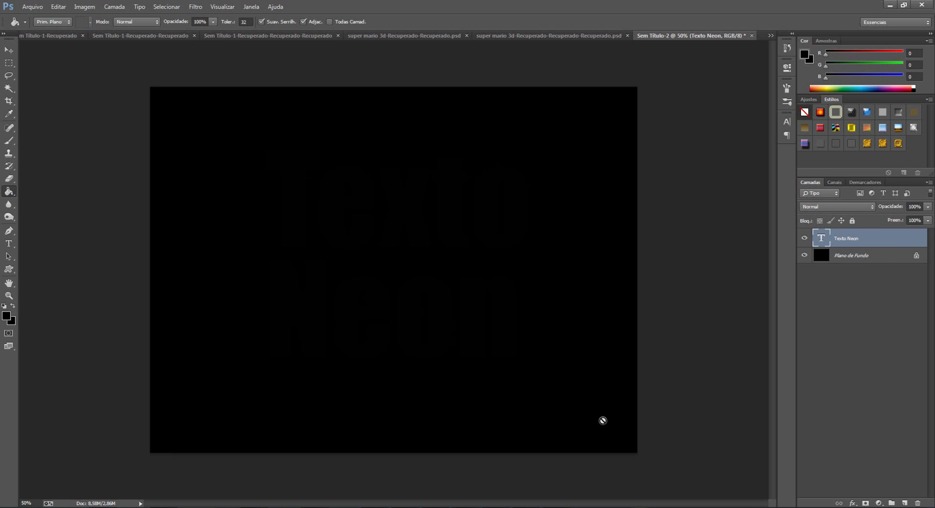
{"action": "double_click", "coordinate": [896, 241]}
{"action": "left_click_drag", "start_coordinate": [710, 98], "coordinate": [653, 131]}
{"action": "left_click", "coordinate": [567, 205]}
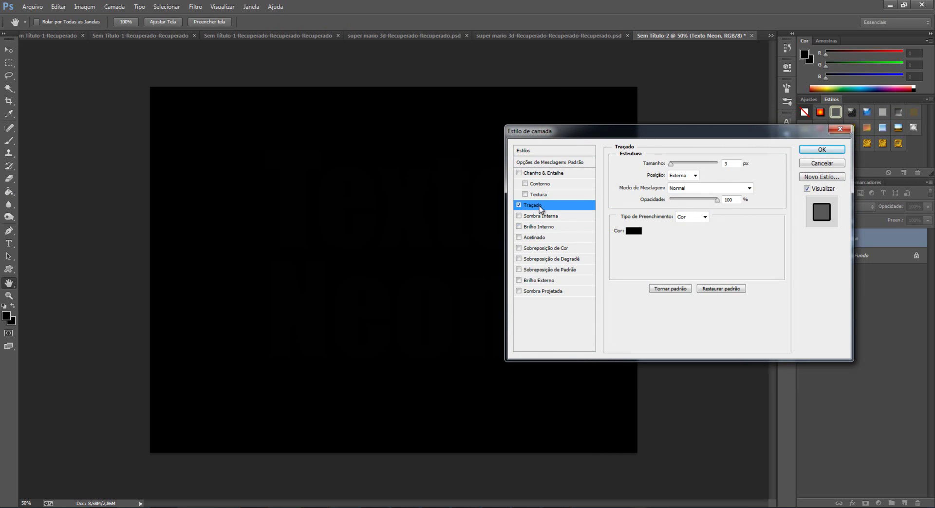
{"action": "left_click", "coordinate": [634, 231]}
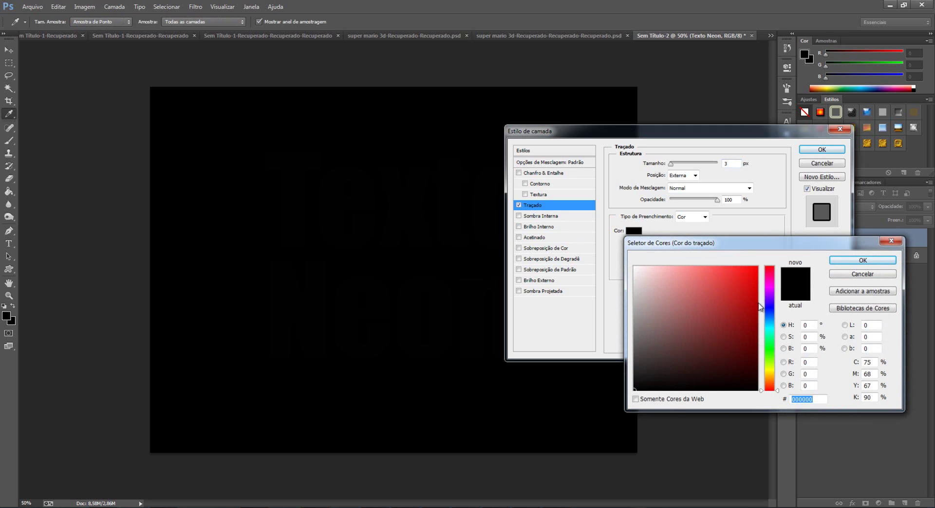
{"action": "left_click", "coordinate": [769, 289]}
{"action": "left_click", "coordinate": [757, 267]}
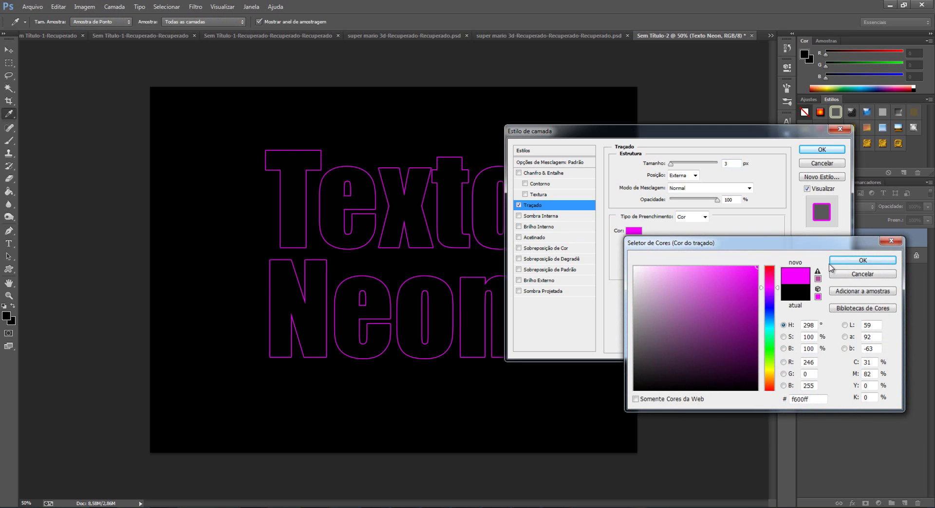
{"action": "left_click", "coordinate": [870, 265]}
Add a Brilho Externo (outer glow) to the text in magenta fc00ff, with 13% expansion and a size of about 18 px.
{"action": "left_click_drag", "start_coordinate": [696, 138], "coordinate": [823, 180]}
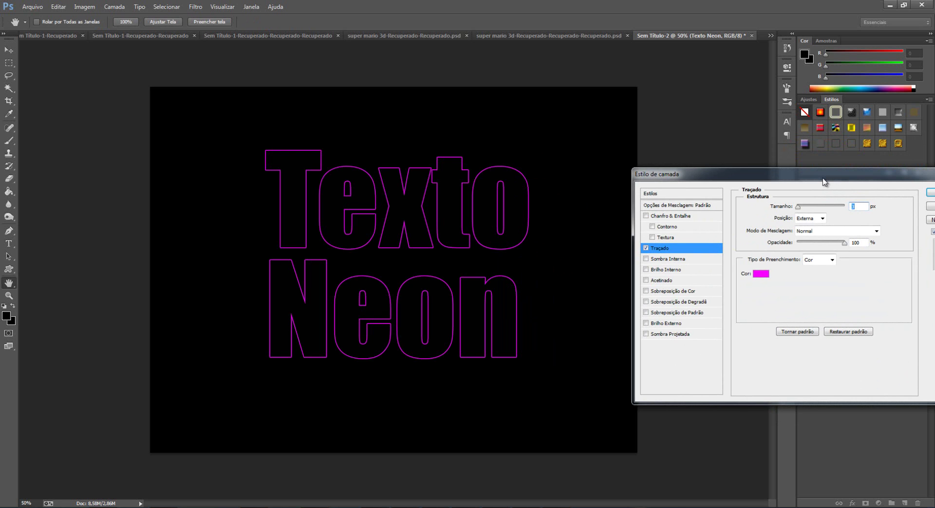
{"action": "left_click_drag", "start_coordinate": [823, 179], "coordinate": [675, 112]}
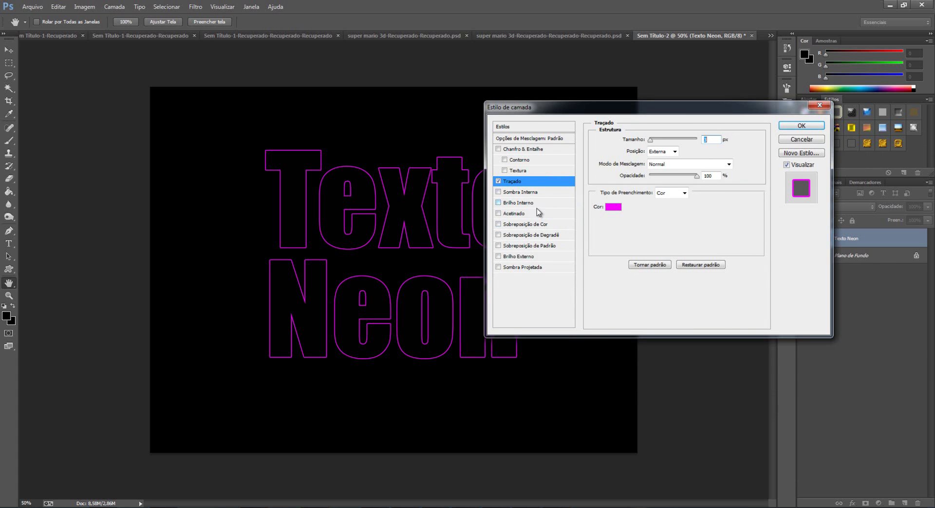
{"action": "left_click", "coordinate": [537, 259]}
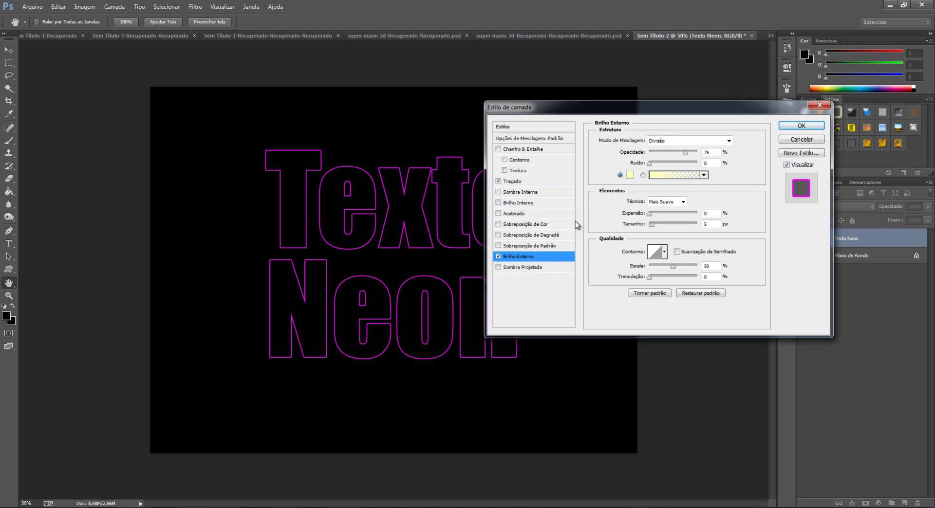
{"action": "left_click_drag", "start_coordinate": [631, 112], "coordinate": [653, 147]}
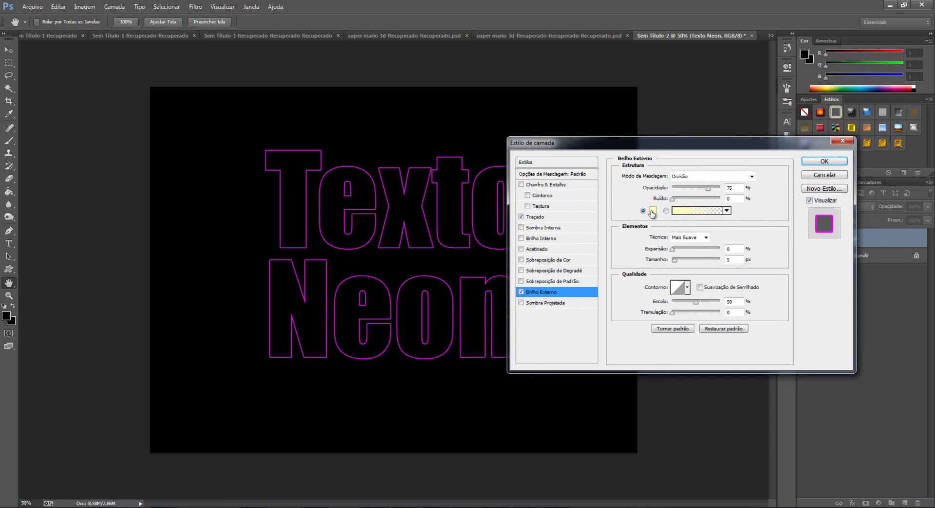
{"action": "left_click", "coordinate": [652, 213]}
{"action": "left_click", "coordinate": [770, 288]}
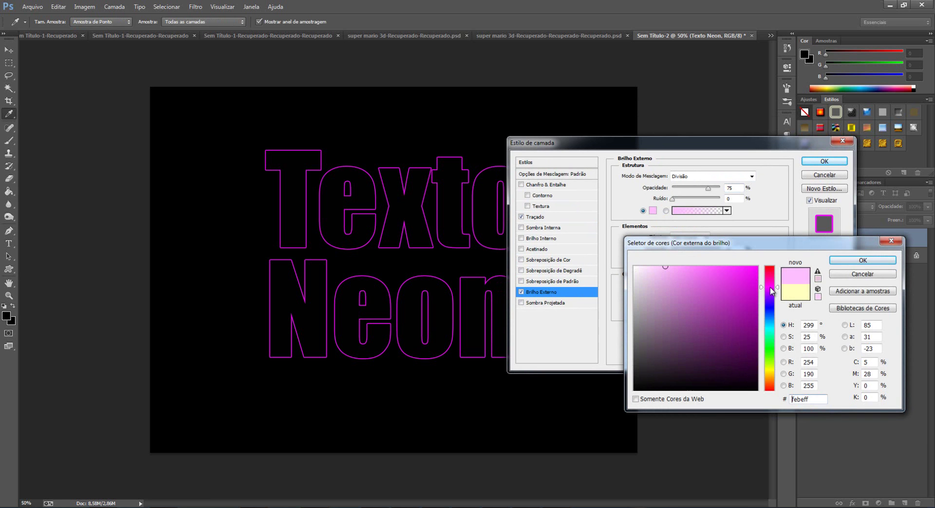
{"action": "left_click_drag", "start_coordinate": [741, 278], "coordinate": [757, 266]}
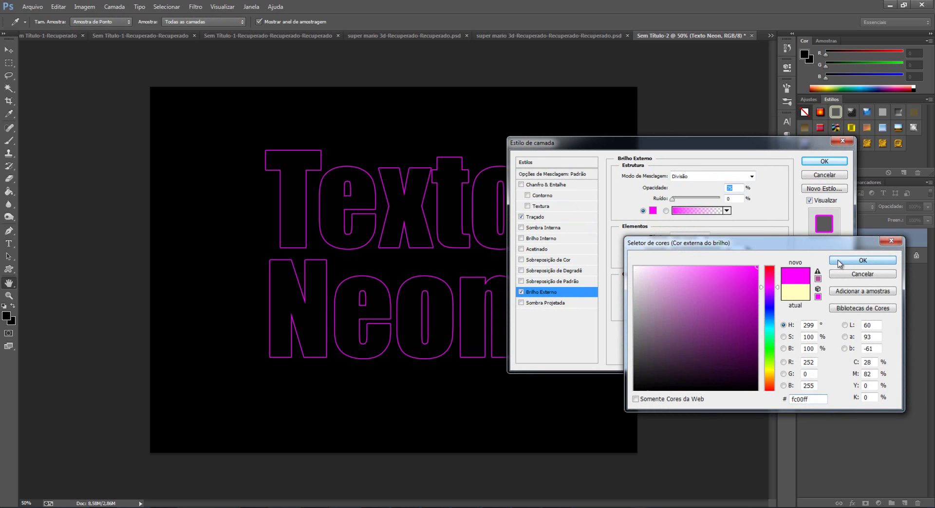
{"action": "left_click", "coordinate": [862, 260]}
{"action": "left_click_drag", "start_coordinate": [673, 252], "coordinate": [679, 261]}
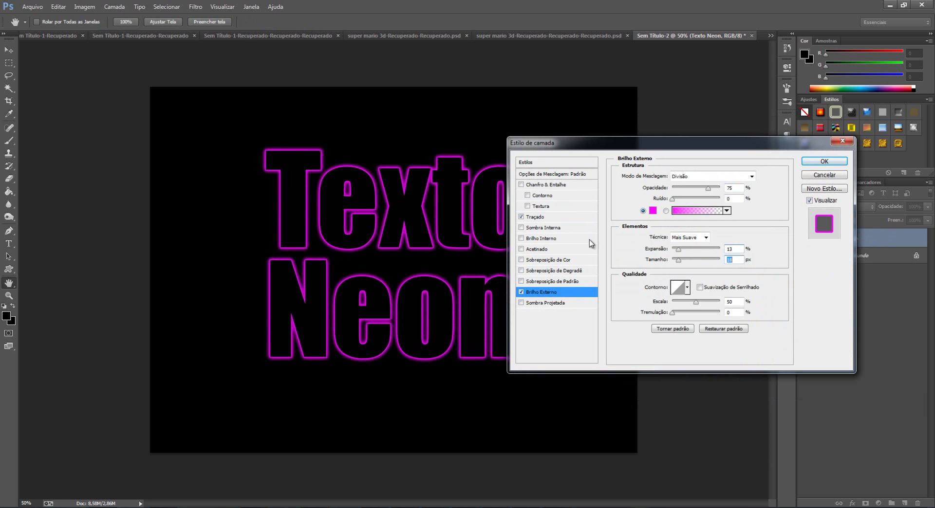
Add a Brilho Interno (inner glow) to the text in magenta fc00ff, with a 24 px size and slight choke.
{"action": "left_click_drag", "start_coordinate": [567, 146], "coordinate": [680, 146]}
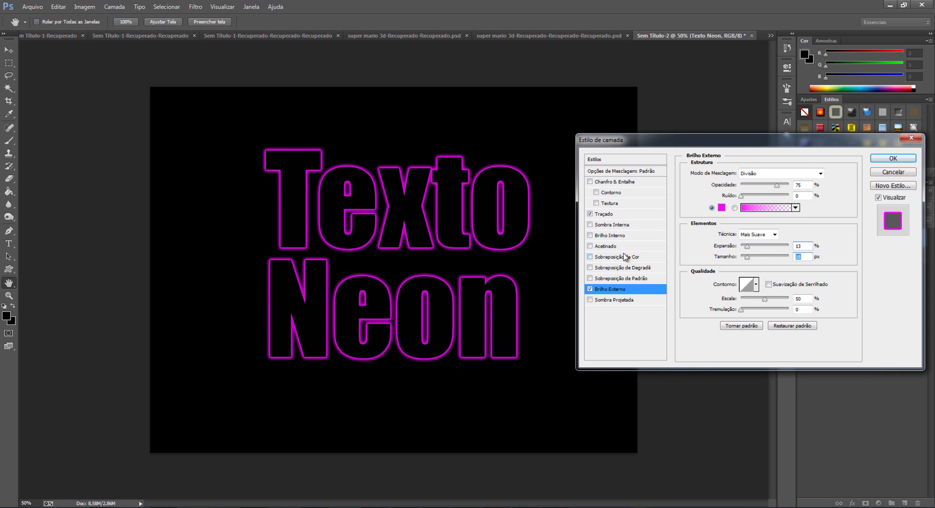
{"action": "left_click", "coordinate": [632, 239]}
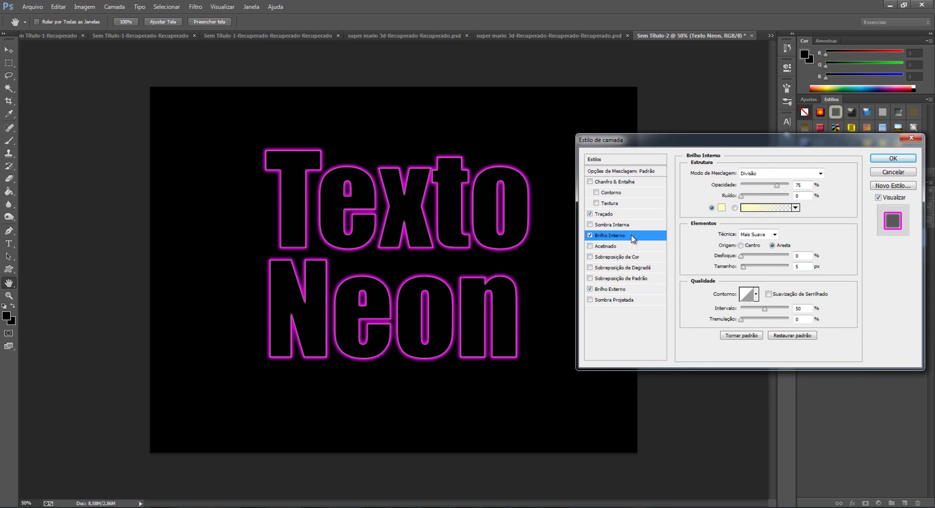
{"action": "left_click", "coordinate": [721, 208]}
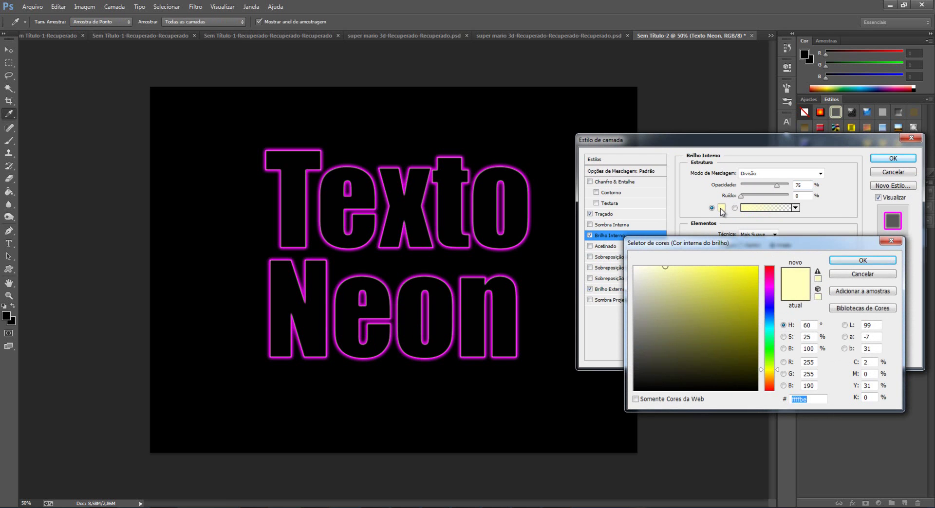
{"action": "left_click", "coordinate": [772, 288]}
{"action": "left_click", "coordinate": [757, 267]}
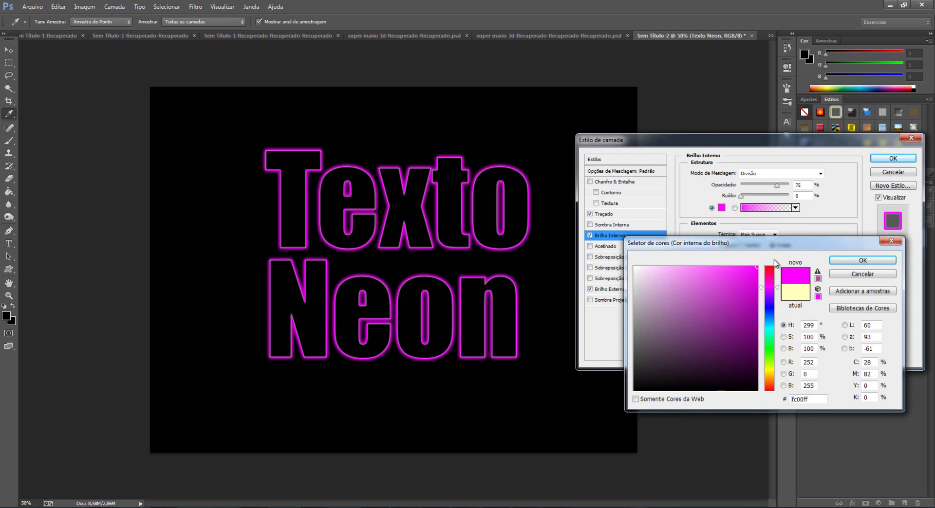
{"action": "left_click", "coordinate": [862, 260]}
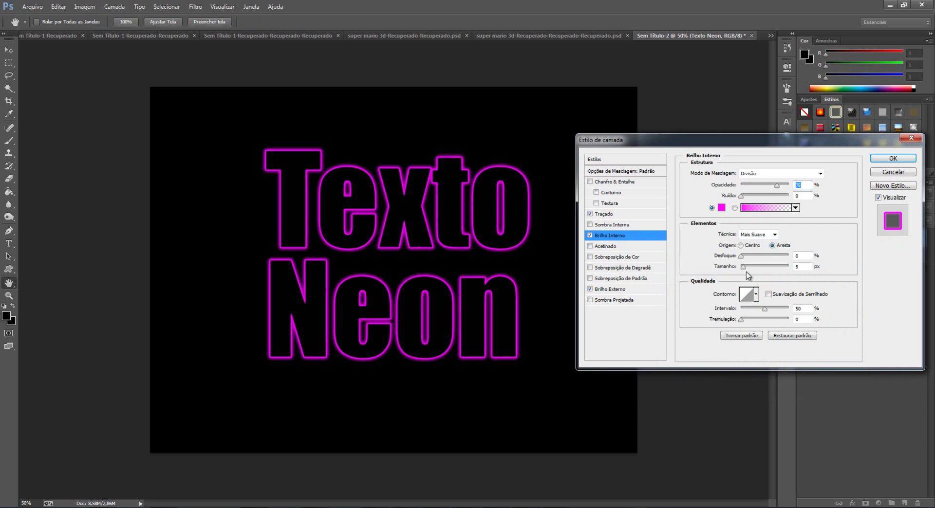
{"action": "left_click_drag", "start_coordinate": [744, 267], "coordinate": [744, 259]}
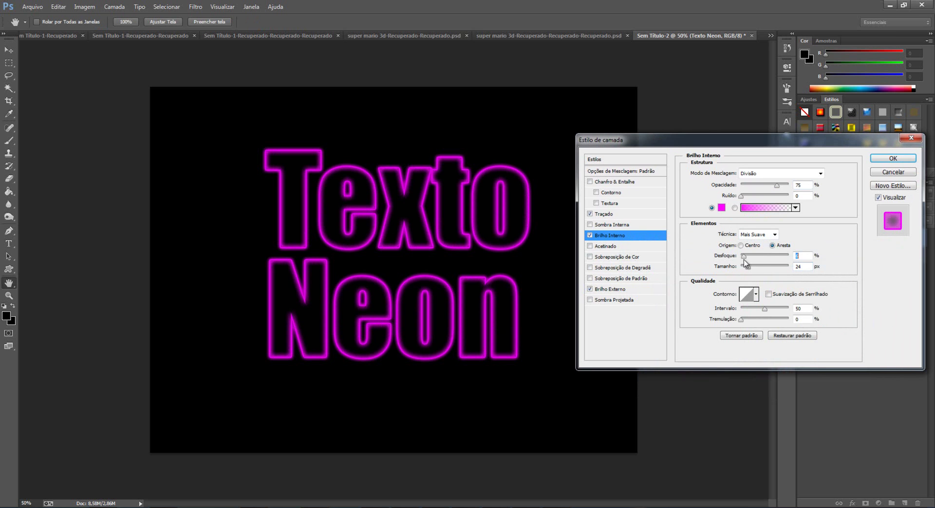
Add a Sombra Interna (inner shadow) to the Texto Neon layer in magenta ff00fc.
{"action": "left_click_drag", "start_coordinate": [674, 146], "coordinate": [719, 298]}
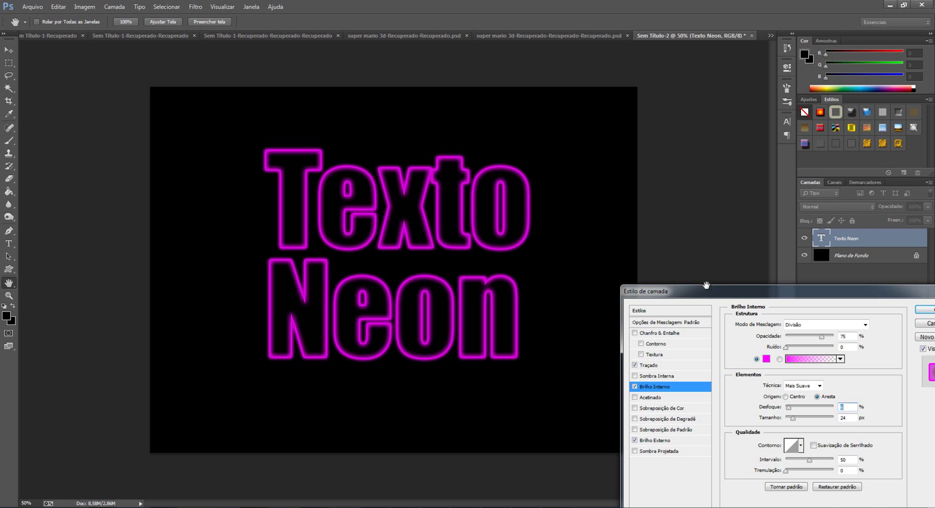
{"action": "left_click_drag", "start_coordinate": [689, 295], "coordinate": [672, 187]}
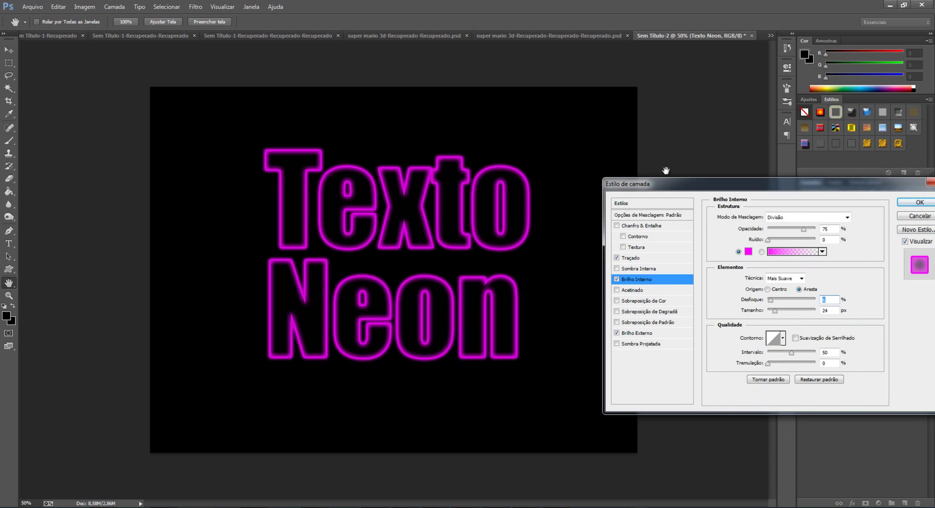
{"action": "left_click", "coordinate": [639, 271]}
{"action": "left_click", "coordinate": [860, 217]}
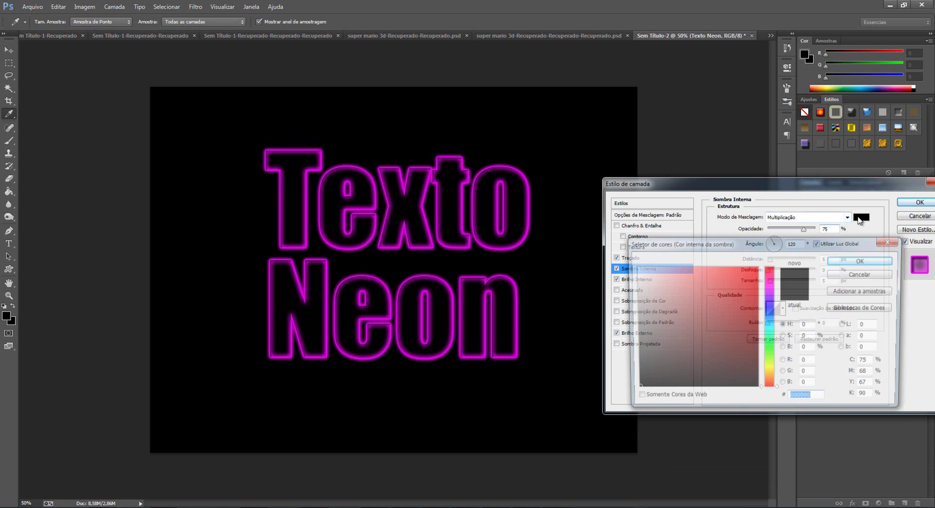
{"action": "left_click", "coordinate": [768, 287]}
{"action": "left_click", "coordinate": [756, 267]}
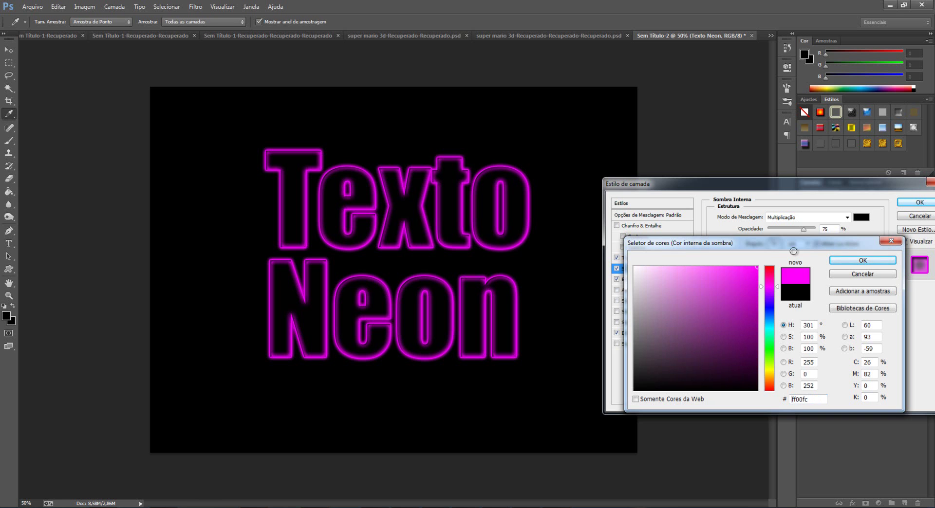
{"action": "left_click", "coordinate": [863, 262]}
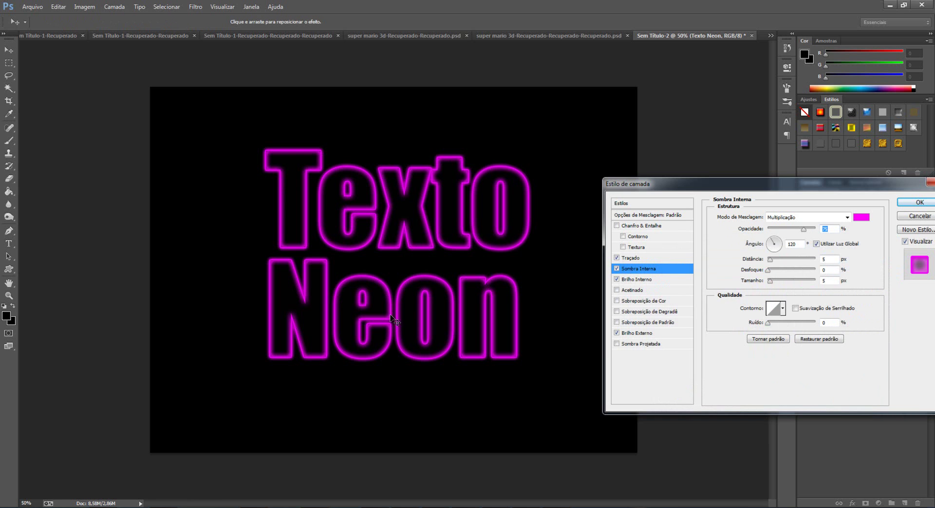
Set the inner shadow to 100% opacity, 57 px distance, 48% choke and 133 px size, and apply the layer styles.
{"action": "left_click_drag", "start_coordinate": [771, 281], "coordinate": [791, 272]}
{"action": "left_click_drag", "start_coordinate": [804, 230], "coordinate": [819, 233]}
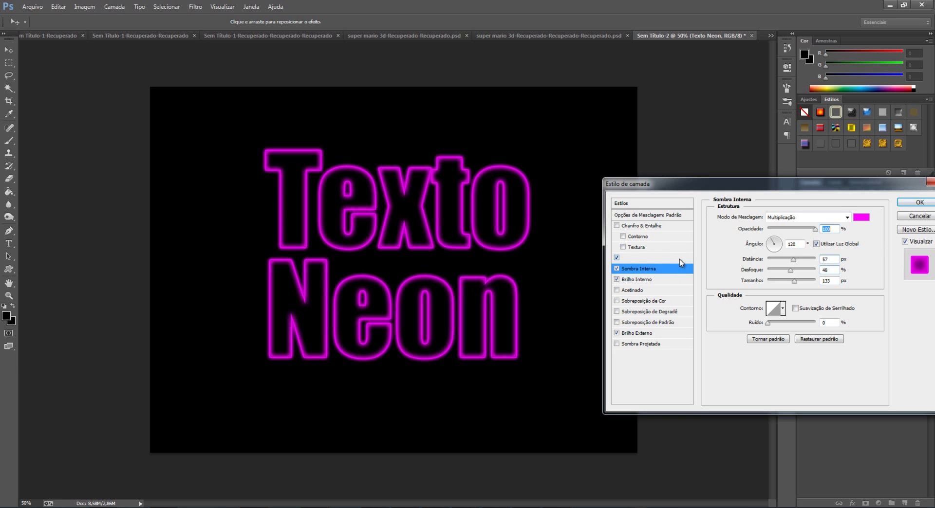
{"action": "left_click", "coordinate": [616, 269]}
{"action": "left_click", "coordinate": [617, 258]}
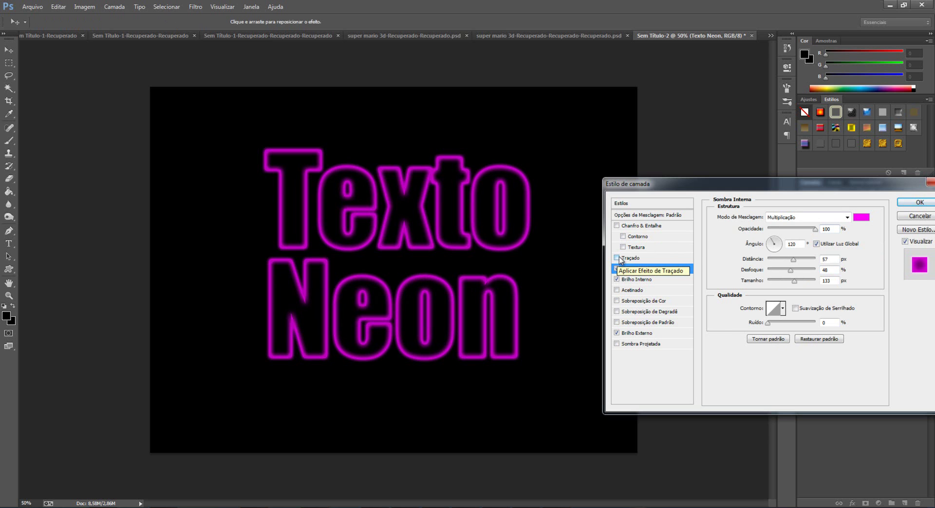
{"action": "left_click", "coordinate": [618, 258]}
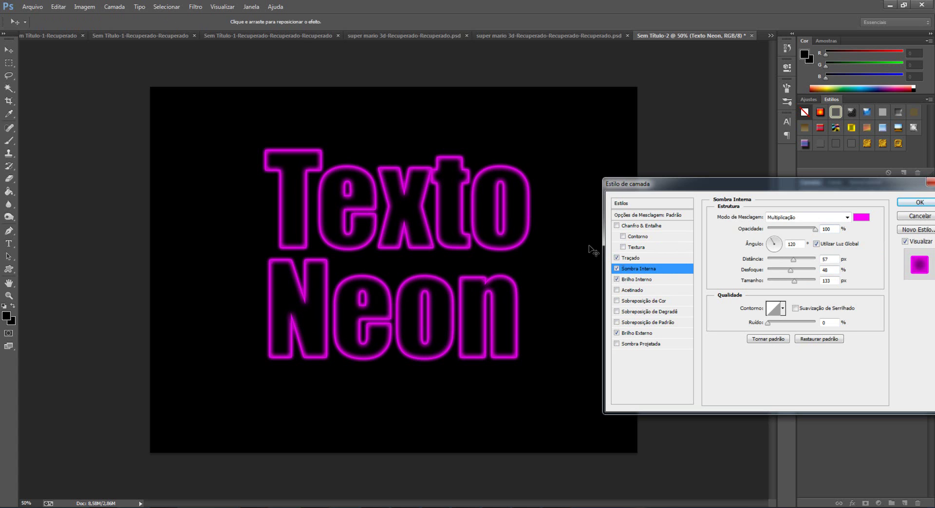
{"action": "left_click_drag", "start_coordinate": [689, 188], "coordinate": [583, 180]}
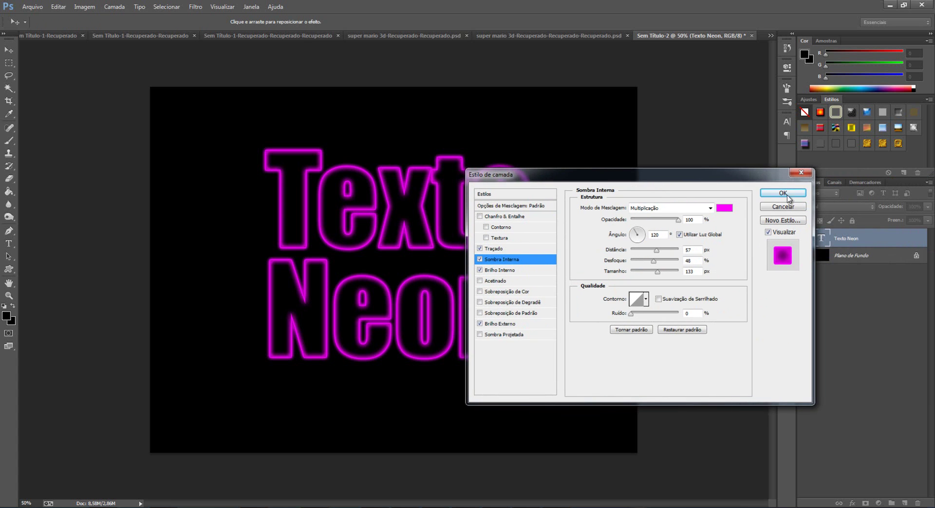
{"action": "left_click", "coordinate": [814, 195]}
Try out lower opacity and fill on the Texto Neon layer, returning both to 100%.
{"action": "left_click", "coordinate": [928, 206]}
{"action": "left_click_drag", "start_coordinate": [925, 219], "coordinate": [890, 216]}
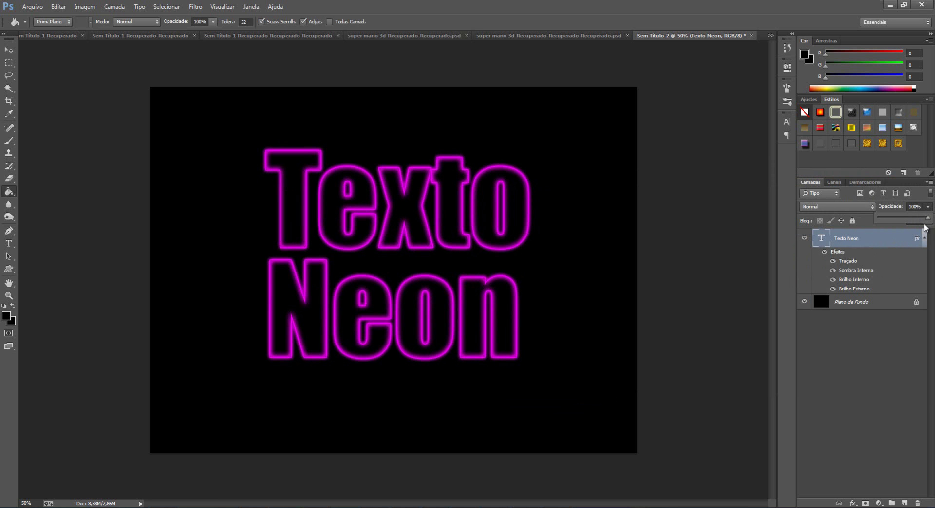
{"action": "left_click", "coordinate": [897, 227]}
{"action": "left_click", "coordinate": [928, 221]}
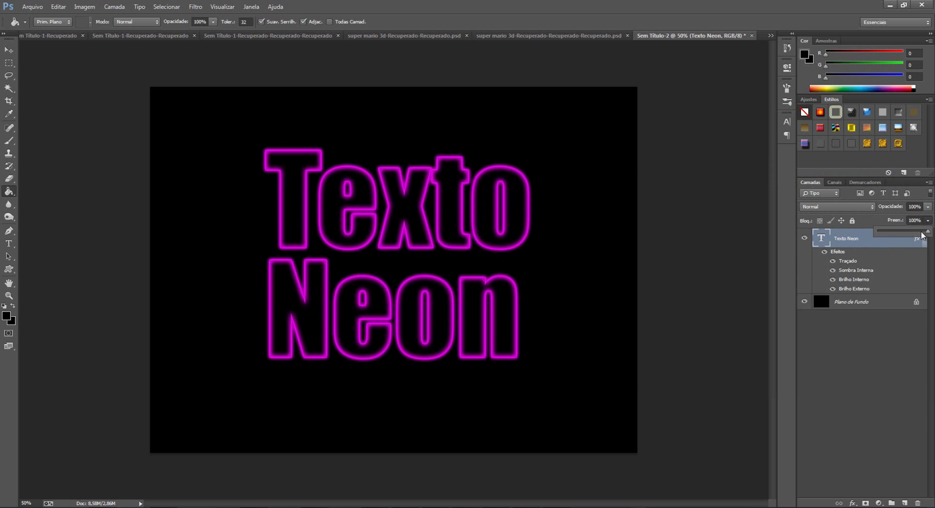
{"action": "left_click_drag", "start_coordinate": [897, 232], "coordinate": [928, 231]}
Duplicate the Texto Neon layer thirteen times to intensify its glow.
{"action": "left_click", "coordinate": [852, 243]}
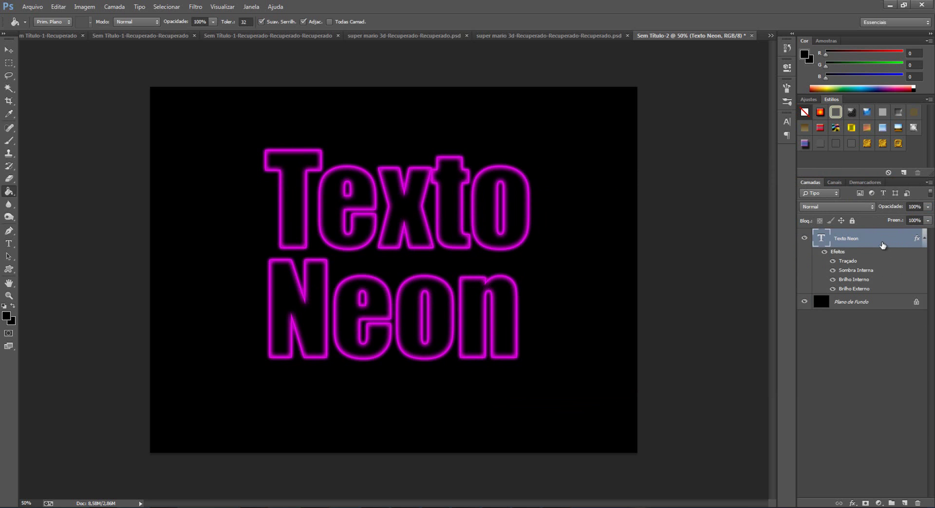
{"action": "key", "text": "ctrl+j"}
{"action": "key", "text": "ctrl+j"}
{"action": "key", "text": "ctrl+j"}
{"action": "key", "text": "ctrl+j"}
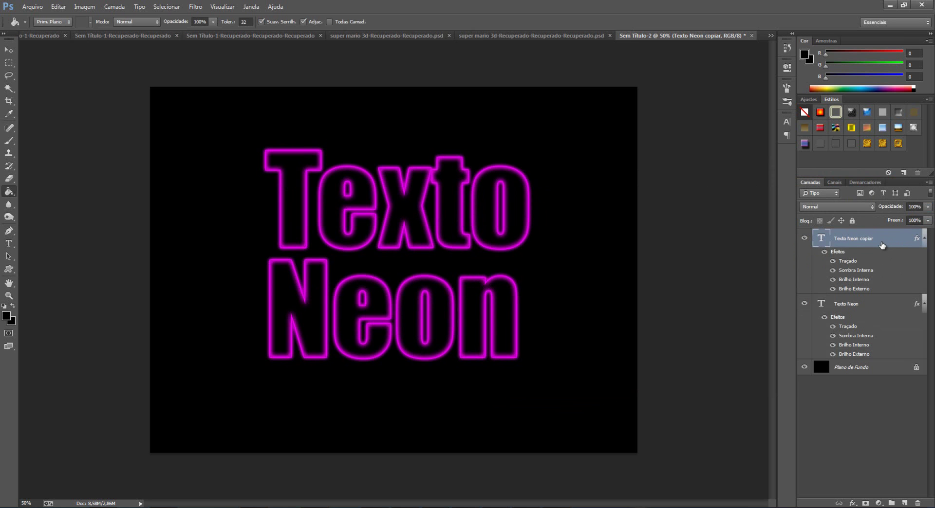
{"action": "key", "text": "ctrl+j"}
{"action": "key", "text": "ctrl+j"}
{"action": "key", "text": "ctrl+j"}
{"action": "key", "text": "ctrl+j"}
{"action": "key", "text": "ctrl+j"}
{"action": "key", "text": "ctrl+j"}
{"action": "key", "text": "ctrl+j"}
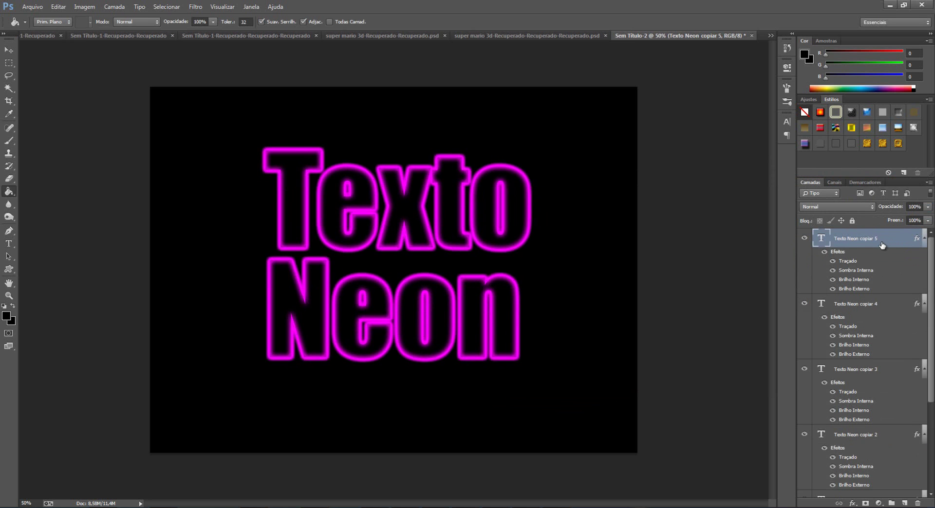
{"action": "key", "text": "ctrl+j"}
{"action": "key", "text": "ctrl+j"}
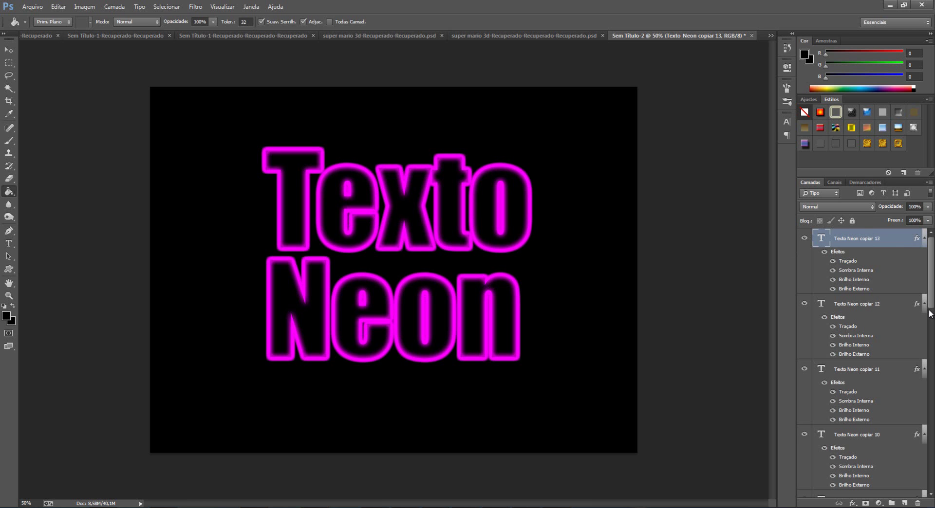
Delete all the duplicated text layers, keeping only the original Texto Neon layer.
{"action": "key", "text": "Delete"}
{"action": "key", "text": "Delete"}
{"action": "key", "text": "Delete"}
{"action": "key", "text": "Delete"}
{"action": "key", "text": "Delete"}
{"action": "key", "text": "Delete"}
{"action": "key", "text": "Delete"}
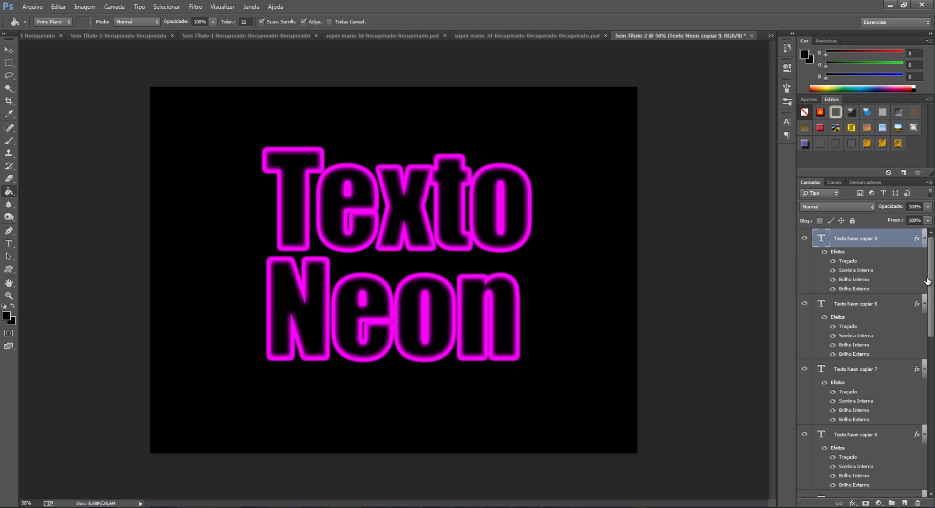
{"action": "key", "text": "Delete"}
{"action": "key", "text": "Delete"}
{"action": "key", "text": "Delete"}
{"action": "key", "text": "Delete"}
{"action": "key", "text": "Delete"}
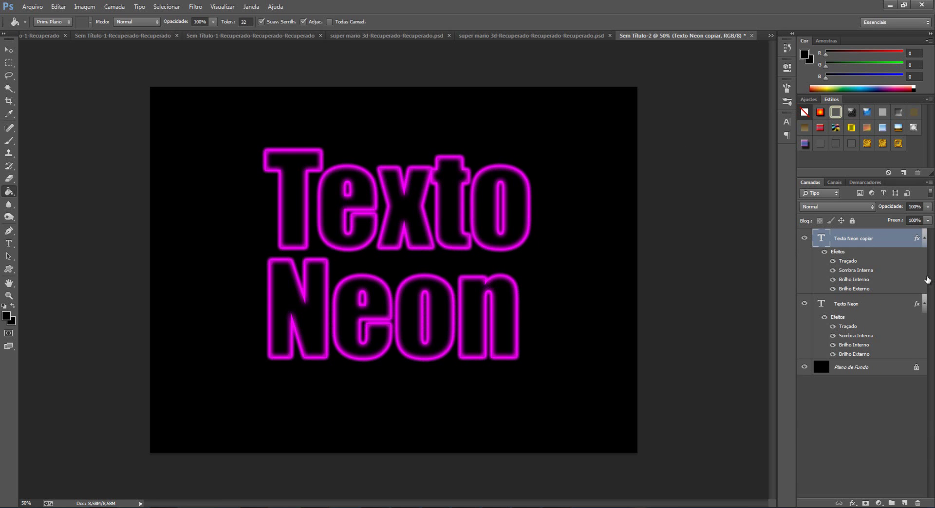
{"action": "key", "text": "Delete"}
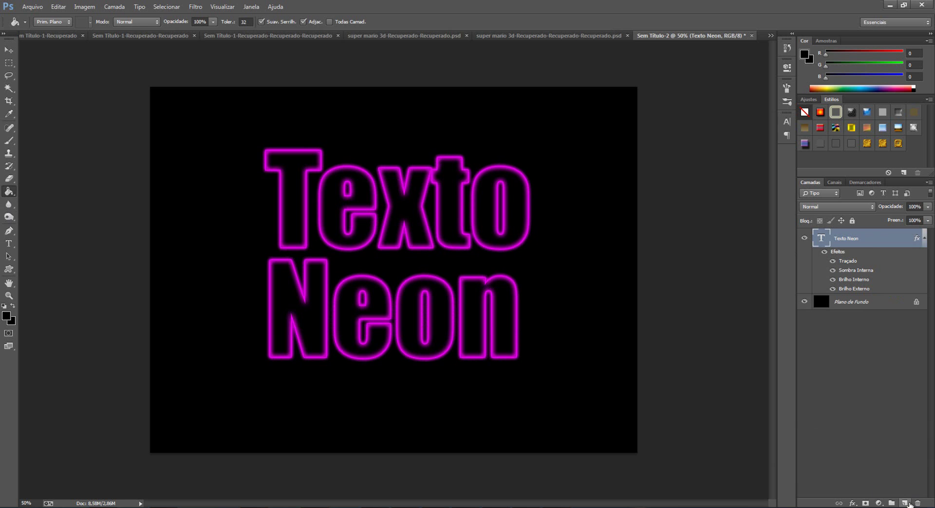
Create a new layer above the text and set the Brush tool's hardness to 0%.
{"action": "left_click", "coordinate": [905, 503]}
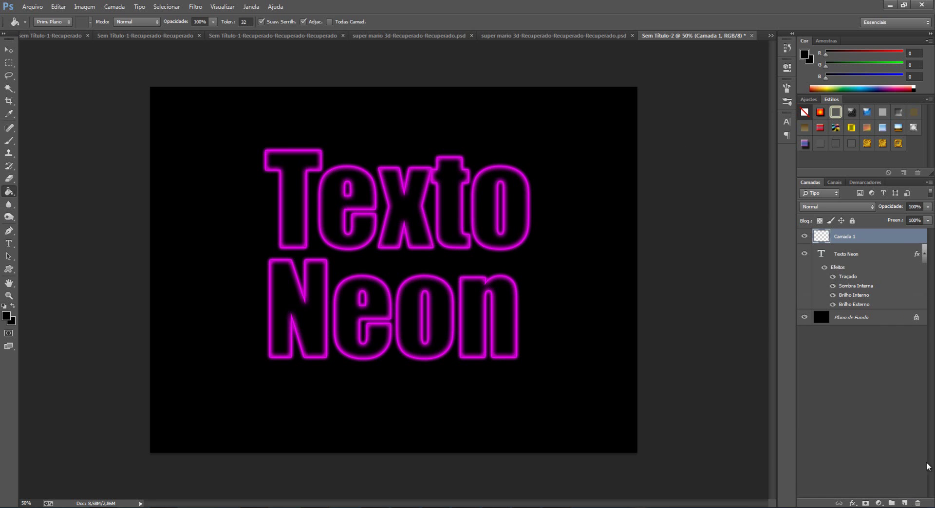
{"action": "left_click", "coordinate": [9, 140]}
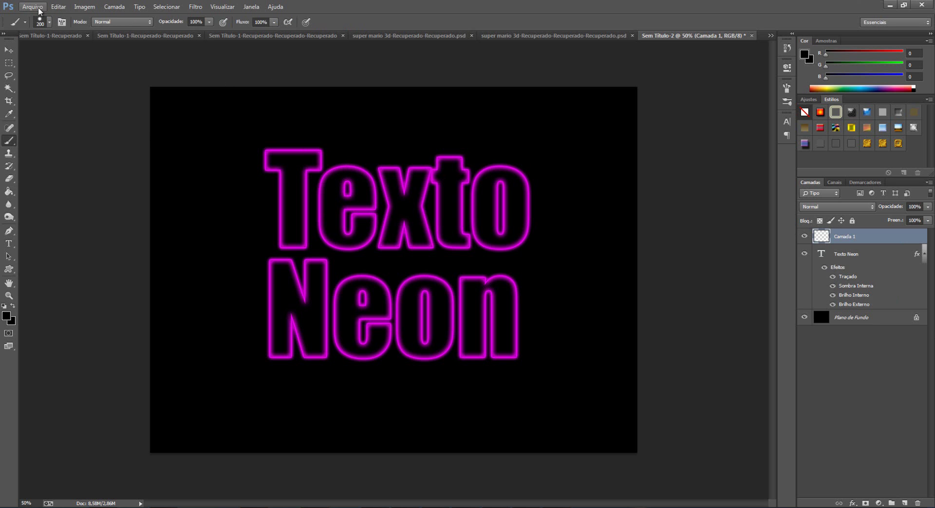
{"action": "left_click", "coordinate": [49, 22]}
{"action": "left_click_drag", "start_coordinate": [121, 77], "coordinate": [71, 76]}
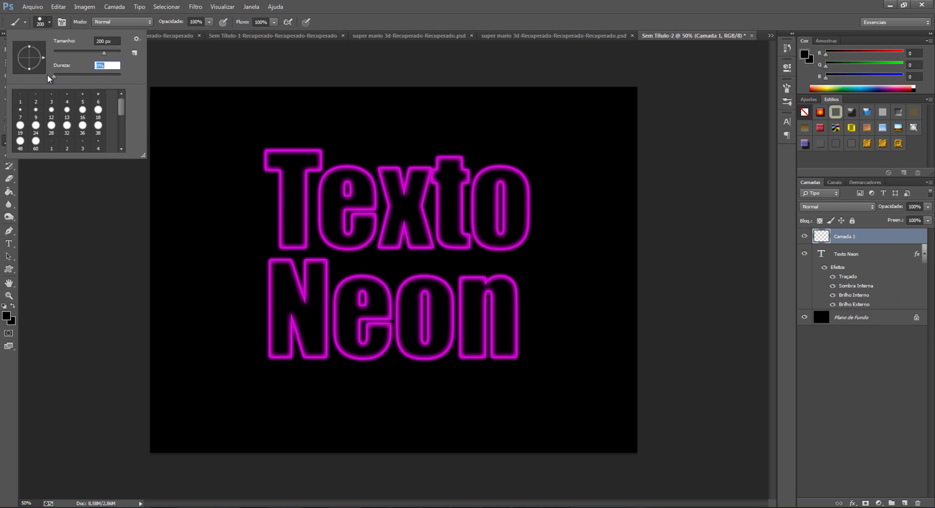
{"action": "left_click", "coordinate": [823, 240]}
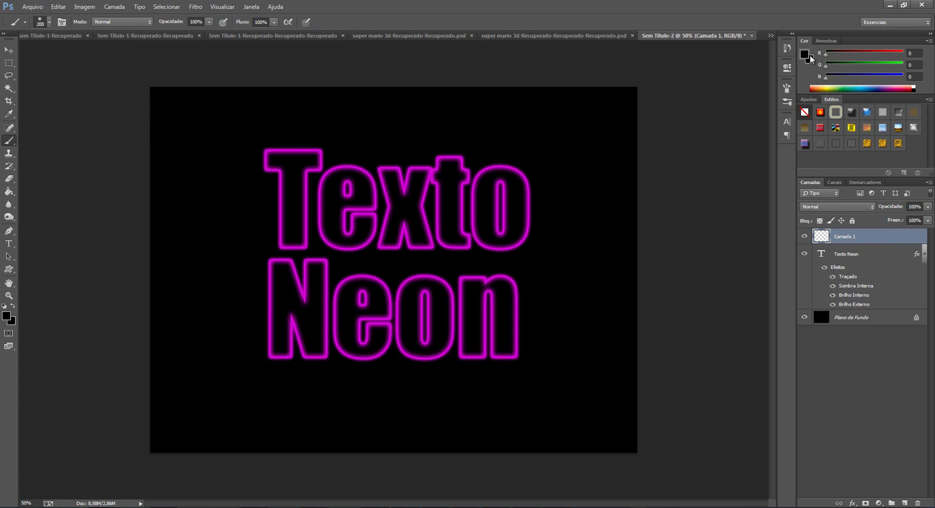
Set the foreground color to white ffffff.
{"action": "left_click", "coordinate": [810, 58]}
{"action": "left_click_drag", "start_coordinate": [723, 327], "coordinate": [610, 253]}
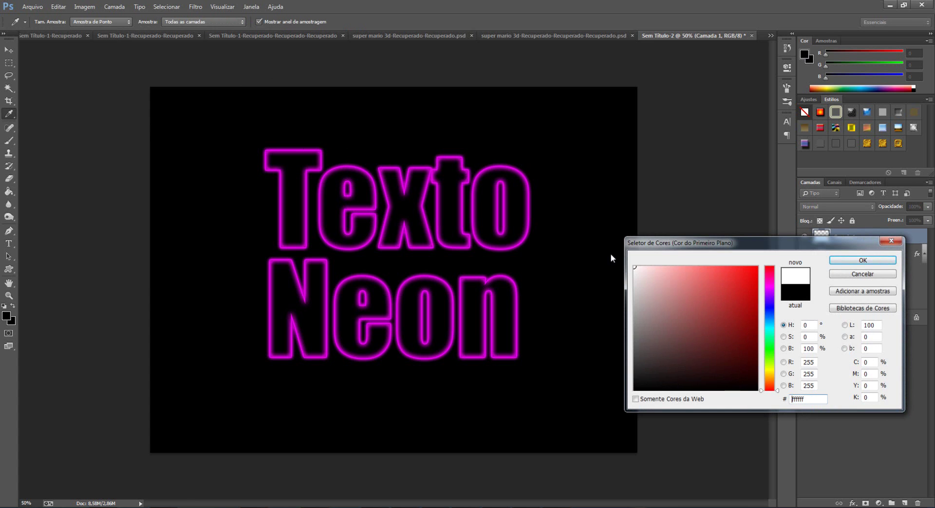
{"action": "left_click", "coordinate": [839, 261]}
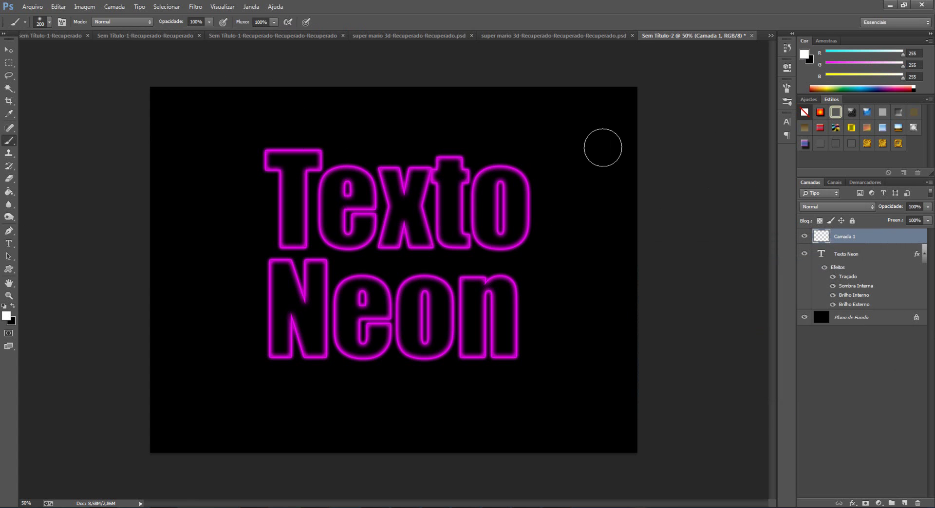
Paint small soft white dots scattered across the canvas on Camada 1, using brush sizes of about 10 to 15 px.
{"action": "key", "text": "bracketleft"}
{"action": "key", "text": "bracketleft"}
{"action": "key", "text": "bracketleft"}
{"action": "key", "text": "bracketleft"}
{"action": "key", "text": "bracketleft"}
{"action": "key", "text": "bracketleft"}
{"action": "key", "text": "bracketleft"}
{"action": "key", "text": "bracketleft"}
{"action": "key", "text": "bracketleft"}
{"action": "key", "text": "bracketleft"}
{"action": "key", "text": "bracketleft"}
{"action": "key", "text": "bracketleft"}
{"action": "key", "text": "bracketleft"}
{"action": "key", "text": "bracketright"}
{"action": "left_click", "coordinate": [484, 145]}
{"action": "left_click", "coordinate": [238, 298]}
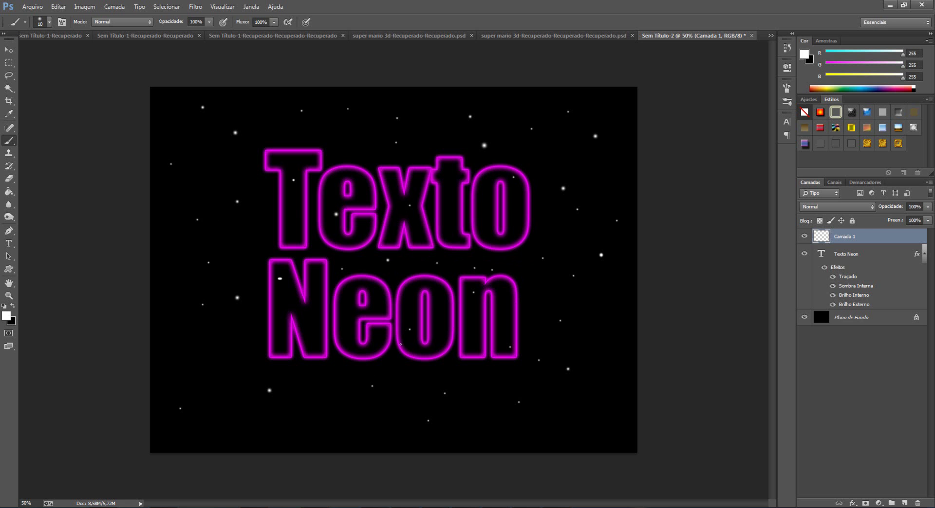
{"action": "scroll", "coordinate": [528, 336], "scroll_direction": "down", "scroll_amount": 5}
{"action": "scroll", "coordinate": [554, 346], "scroll_direction": "up", "scroll_amount": 4}
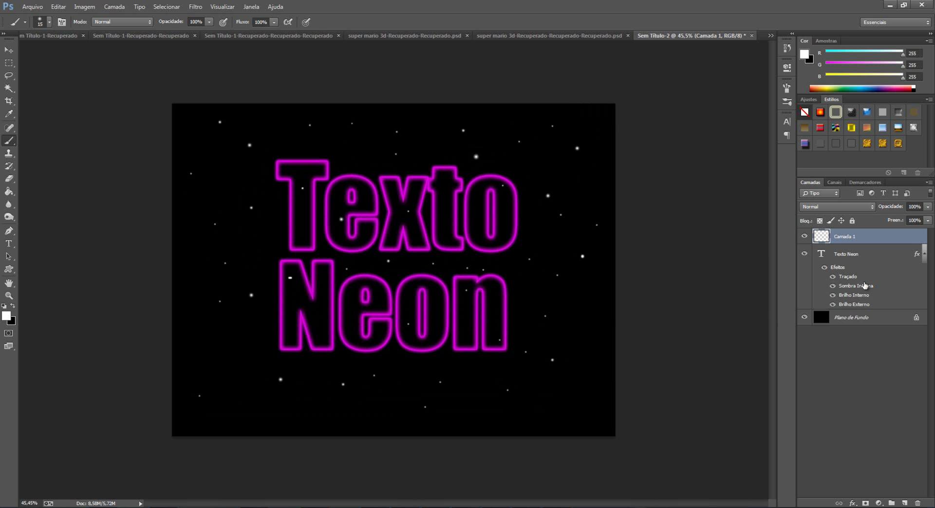
Add a Brilho Externo (outer glow) to the dots on Camada 1 in magenta ff00f0.
{"action": "double_click", "coordinate": [900, 242]}
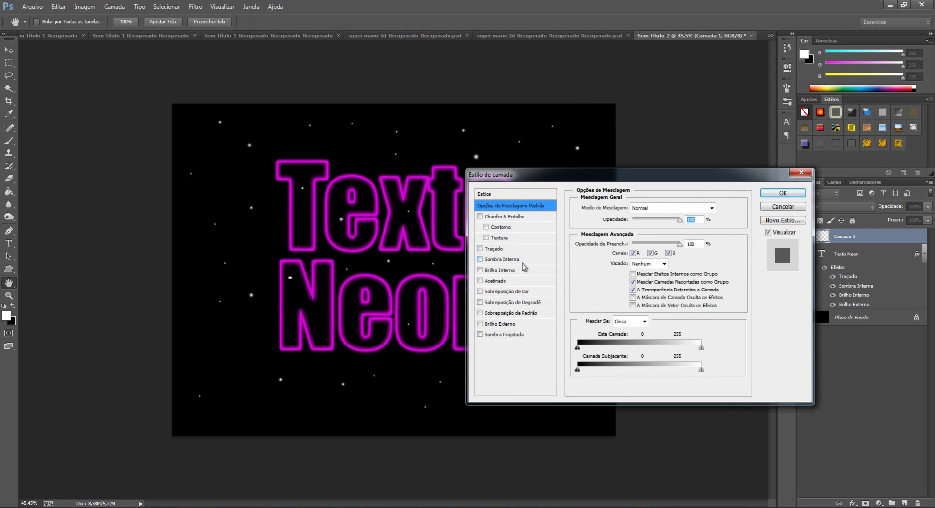
{"action": "left_click", "coordinate": [530, 324]}
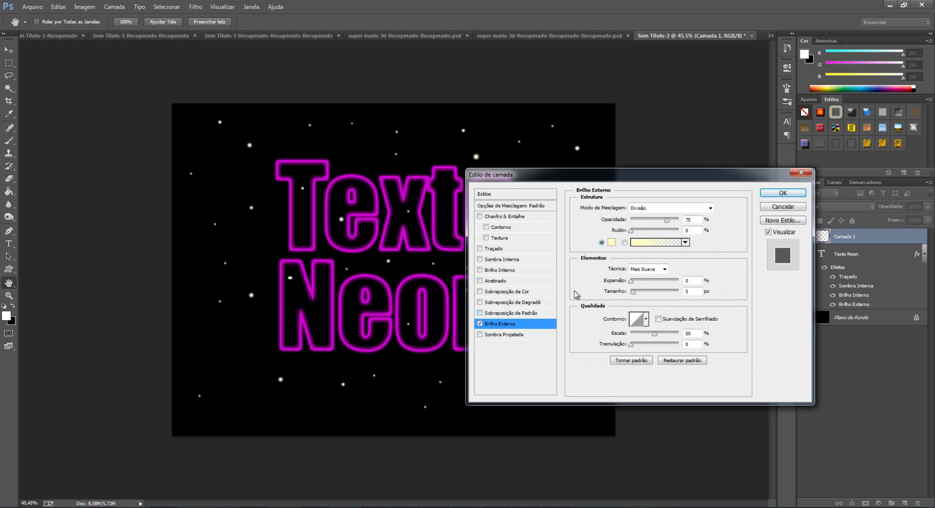
{"action": "left_click", "coordinate": [611, 242]}
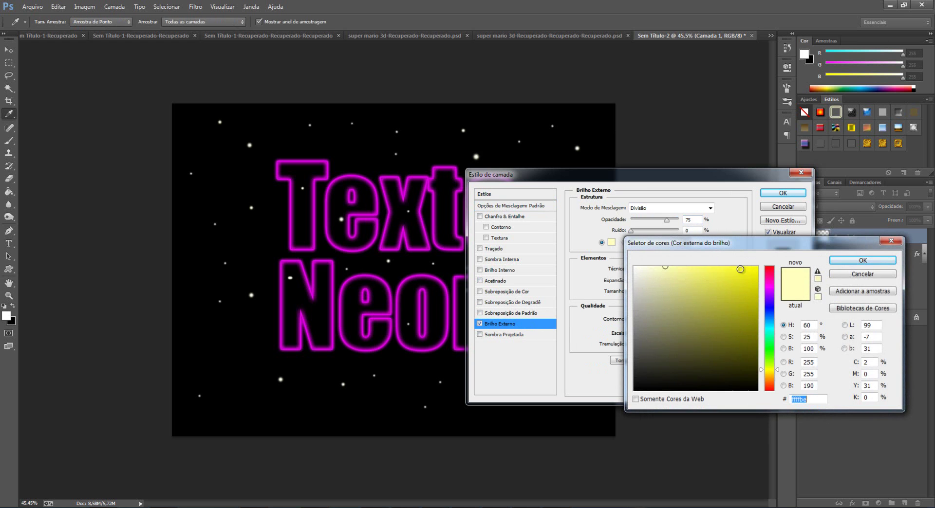
{"action": "left_click", "coordinate": [771, 288]}
{"action": "type", "text": "ff00f0"}
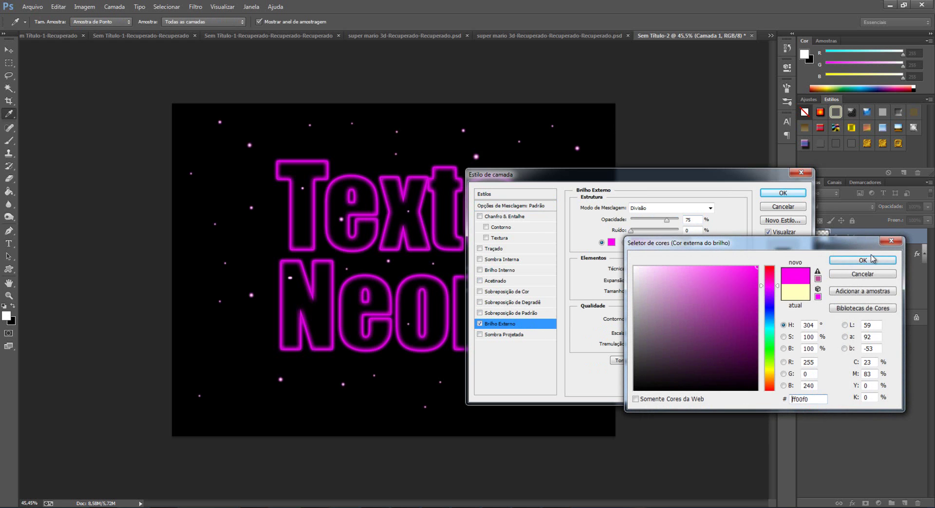
{"action": "left_click", "coordinate": [844, 260]}
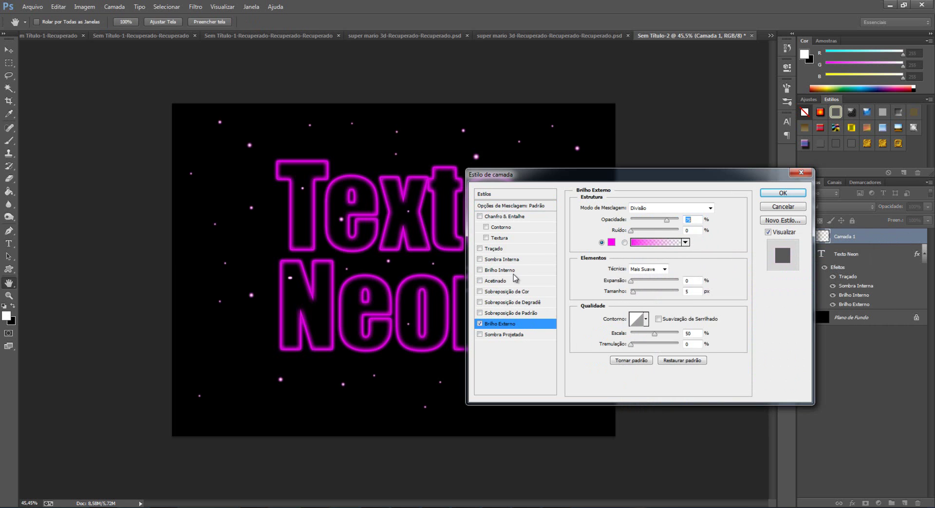
Add a Brilho Interno (inner glow) to Camada 1 in magenta ff00f6, with 7% choke and a size of about 43 px.
{"action": "left_click", "coordinate": [514, 270]}
{"action": "left_click", "coordinate": [612, 242]}
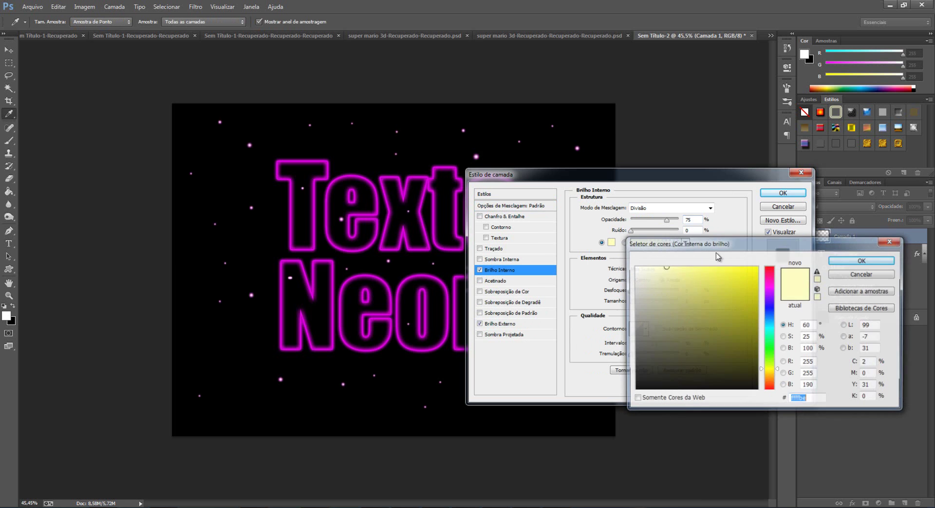
{"action": "left_click", "coordinate": [775, 286]}
{"action": "type", "text": "ff00f6"}
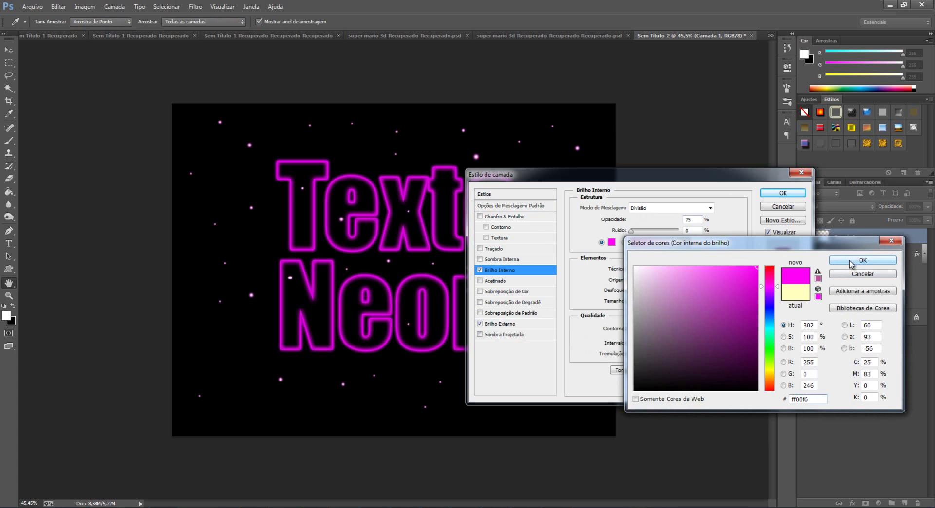
{"action": "left_click", "coordinate": [852, 264]}
{"action": "mouse_move", "coordinate": [632, 301]}
{"action": "left_mouse_down"}
{"action": "mouse_move", "coordinate": [639, 305]}
{"action": "mouse_move", "coordinate": [634, 293]}
{"action": "mouse_move", "coordinate": [639, 303]}
{"action": "left_mouse_up"}
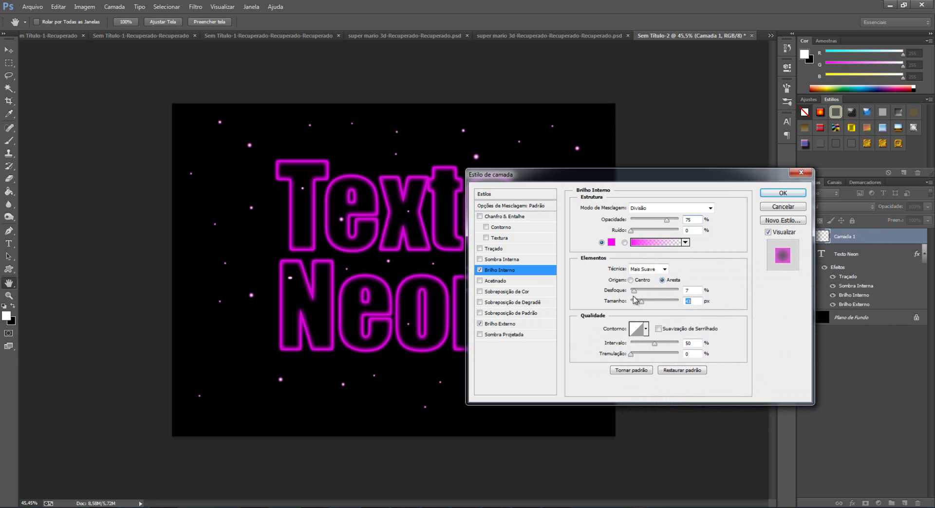
Set the Brilho Externo of Camada 1 to 1% spread and a size of about 62 px, and apply the style.
{"action": "left_click", "coordinate": [515, 325]}
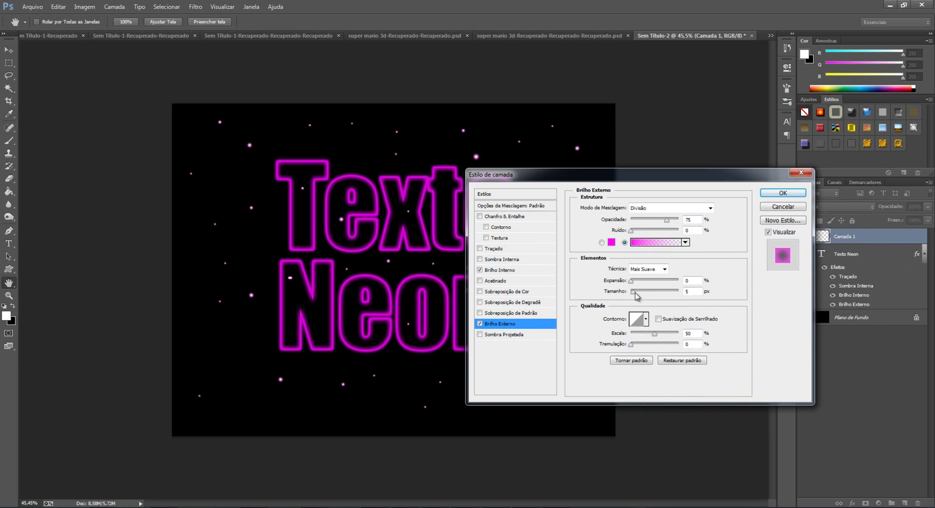
{"action": "left_click", "coordinate": [638, 292]}
{"action": "left_click", "coordinate": [630, 282]}
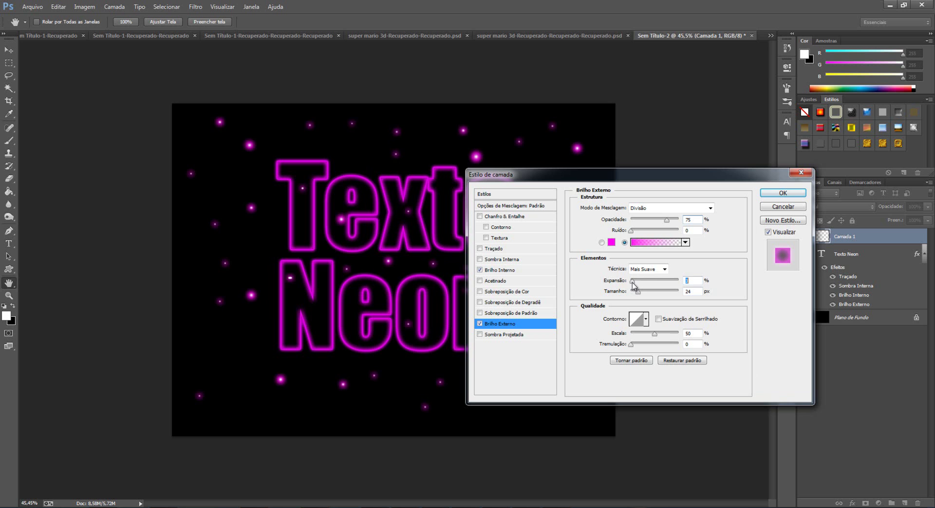
{"action": "left_click_drag", "start_coordinate": [638, 291], "coordinate": [644, 293]}
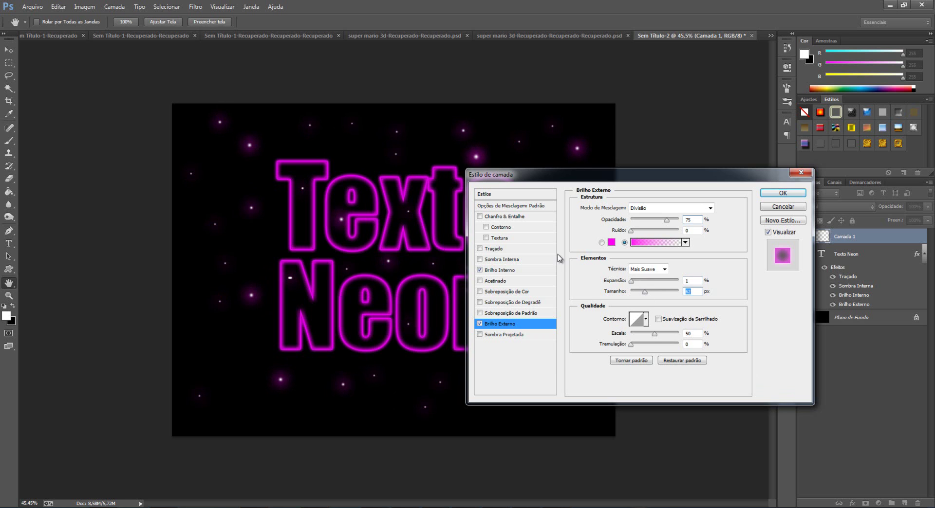
{"action": "left_click", "coordinate": [779, 192]}
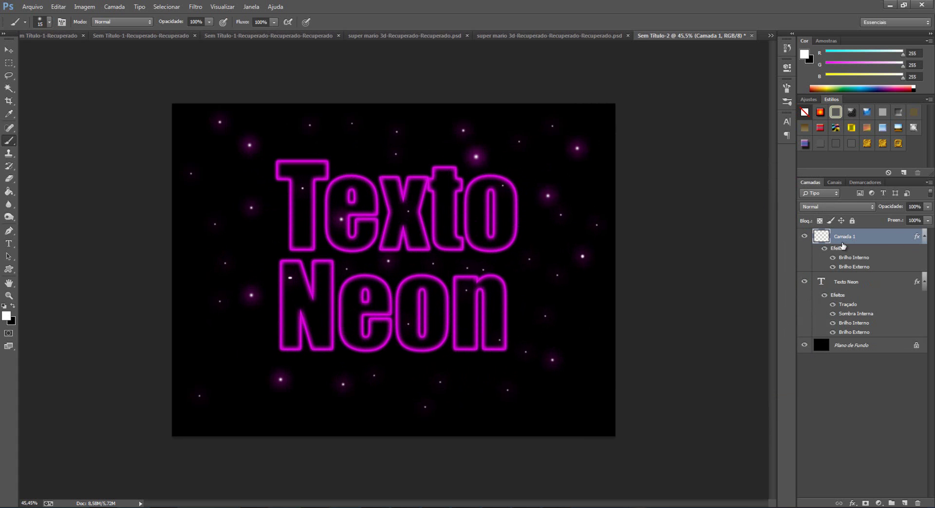
Reduce the fill (Preenchimento) of the Camada 1 dots layer to 0%.
{"action": "left_click", "coordinate": [928, 221]}
{"action": "left_click_drag", "start_coordinate": [928, 233], "coordinate": [830, 233]}
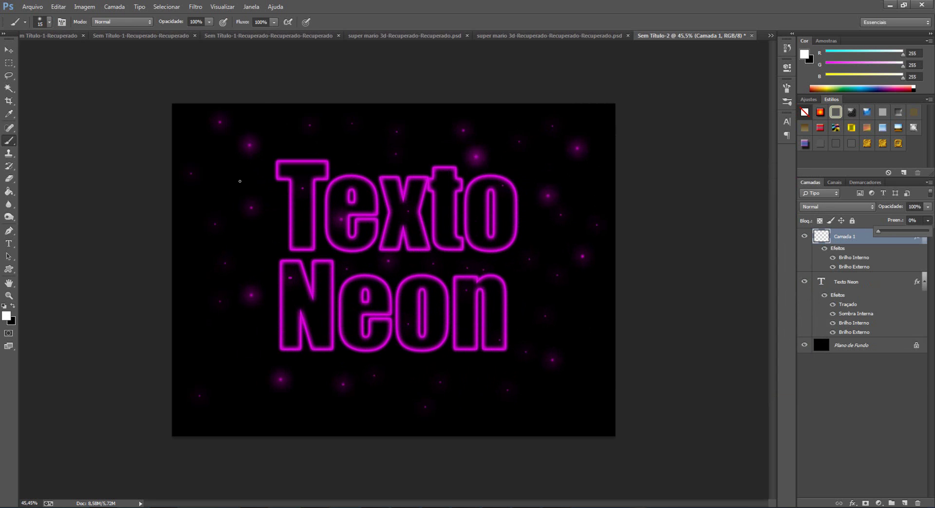
{"action": "scroll", "coordinate": [534, 383], "scroll_direction": "down", "scroll_amount": 2}
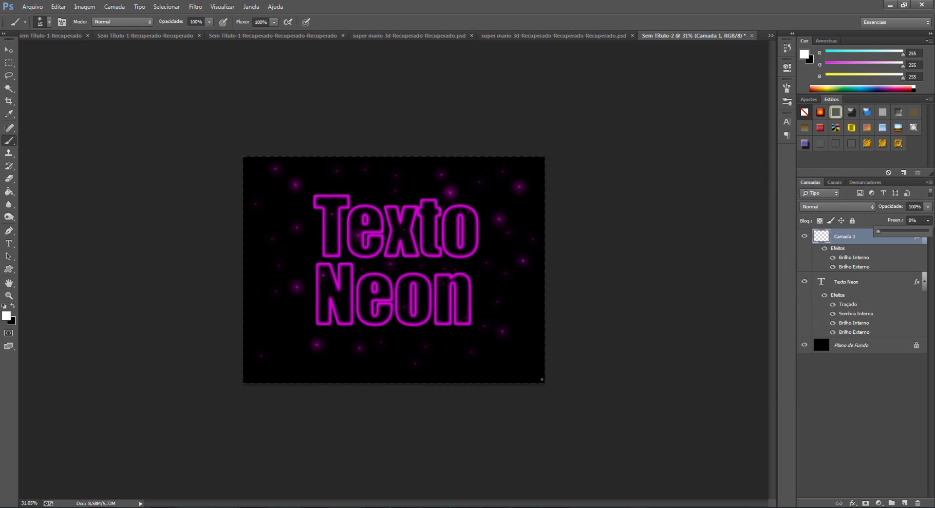
{"action": "scroll", "coordinate": [565, 376], "scroll_direction": "up", "scroll_amount": 2}
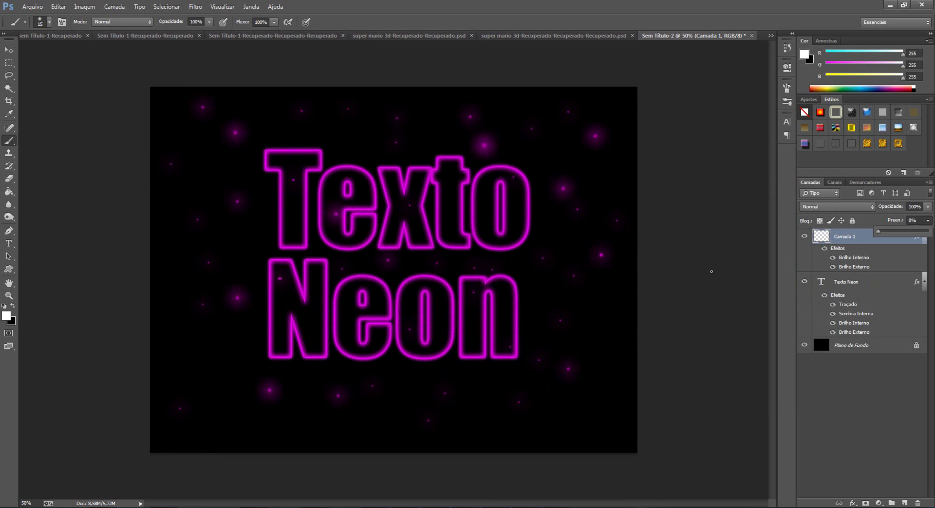
{"action": "left_click", "coordinate": [712, 271]}
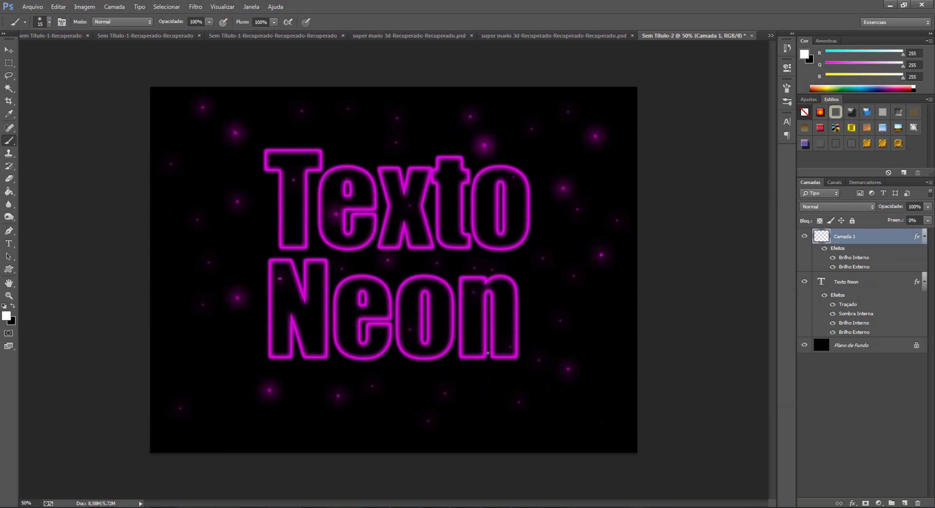
{"action": "scroll", "coordinate": [220, 306], "scroll_direction": "down", "scroll_amount": 2}
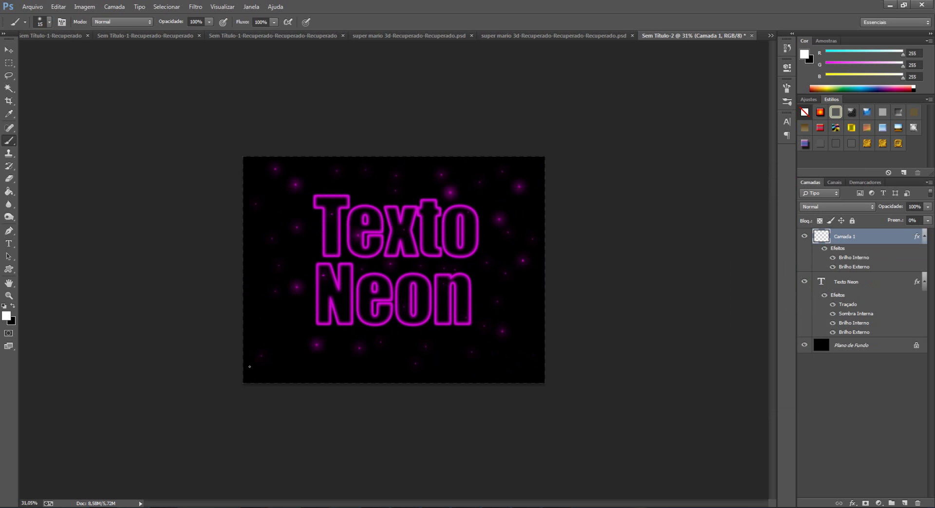
{"action": "scroll", "coordinate": [335, 370], "scroll_direction": "up", "scroll_amount": 2}
{"action": "scroll", "coordinate": [677, 291], "scroll_direction": "down", "scroll_amount": 2}
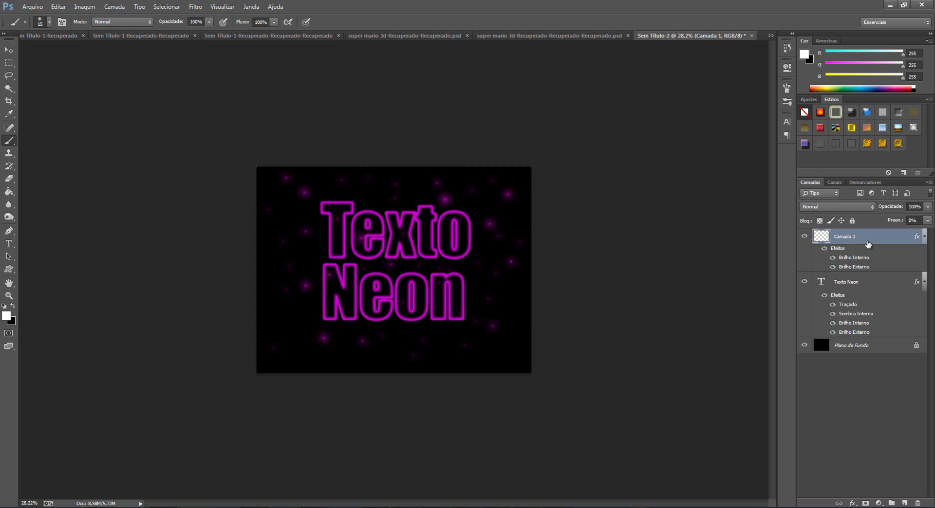
Delete the Camada 1 dots layer and clear the layer style from the Texto Neon layer.
{"action": "left_click", "coordinate": [843, 281]}
{"action": "left_click", "coordinate": [870, 237]}
{"action": "scroll", "coordinate": [544, 280], "scroll_direction": "up", "scroll_amount": 3}
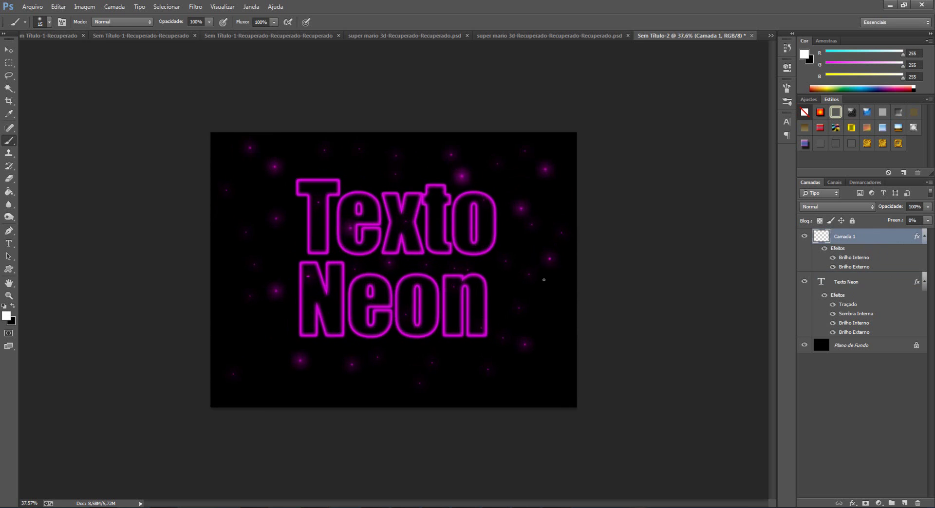
{"action": "key", "text": "Delete"}
{"action": "right_click", "coordinate": [878, 238]}
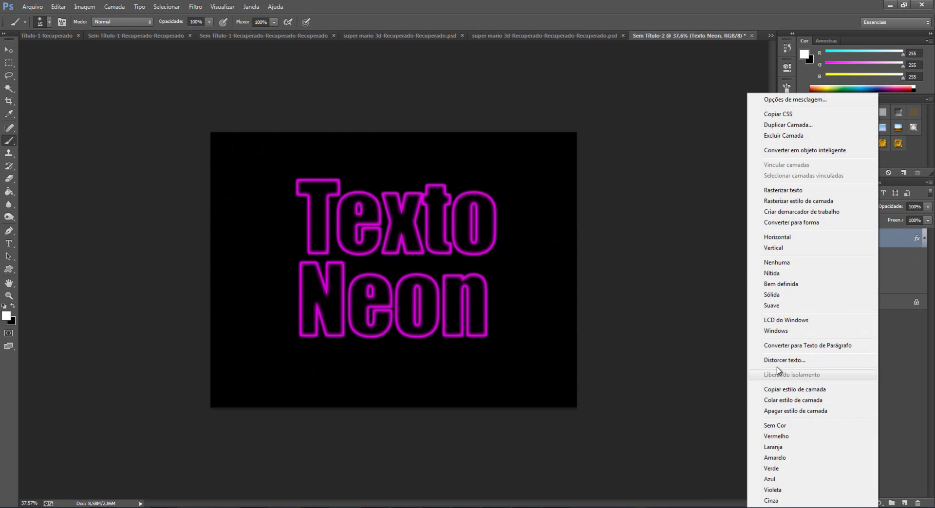
{"action": "left_click", "coordinate": [788, 411]}
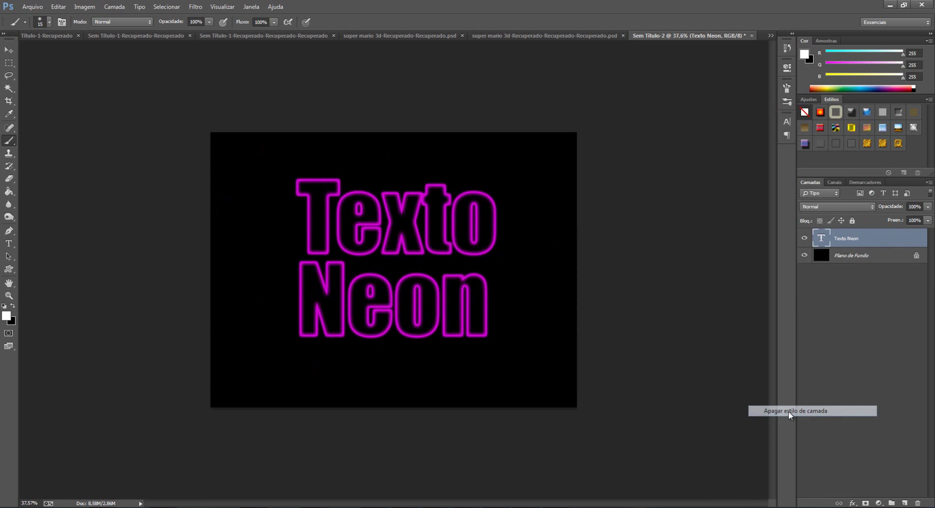
Change the color of the whole Texto Neon text to white ffffff and commit the edit.
{"action": "double_click", "coordinate": [822, 246]}
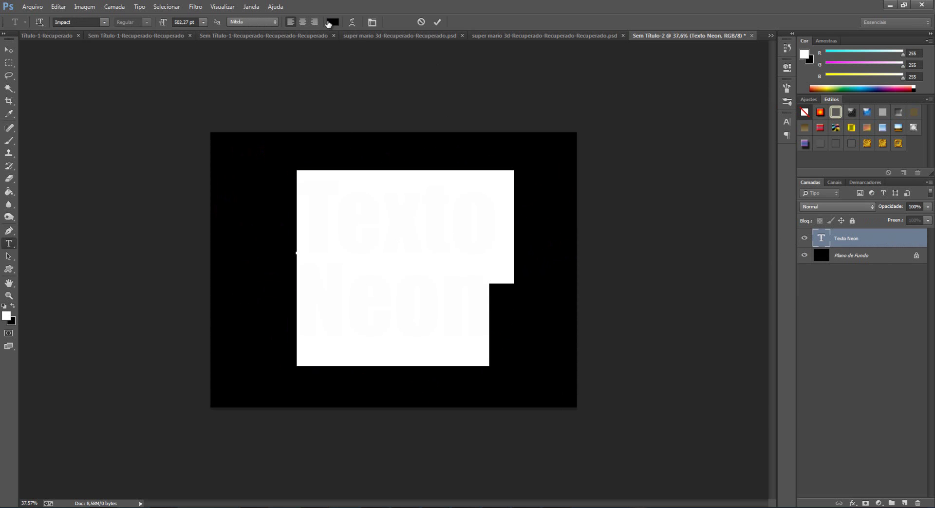
{"action": "left_click", "coordinate": [333, 22]}
{"action": "type", "text": "ffffff"}
{"action": "left_click", "coordinate": [838, 265]}
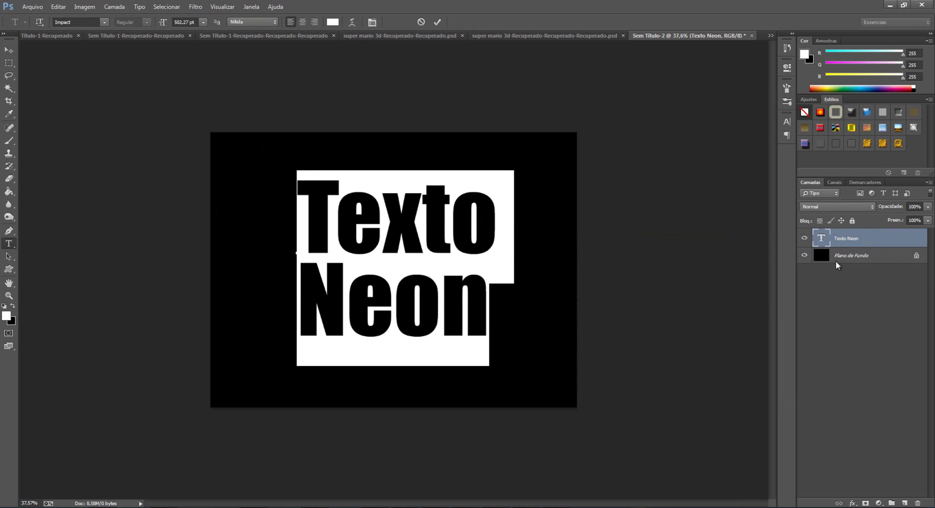
{"action": "left_click", "coordinate": [9, 75]}
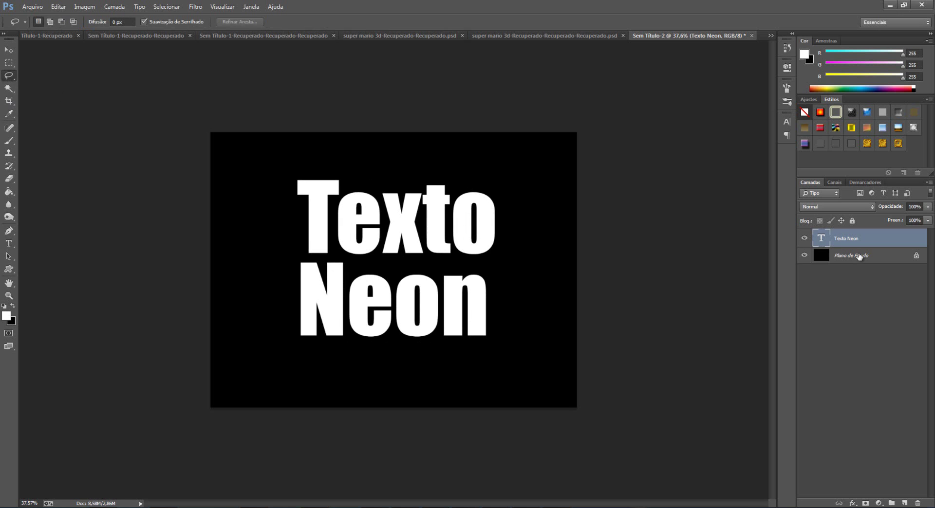
Duplicate the Texto Neon layer, hide the copy and make the original layer active.
{"action": "key", "text": "ctrl+j"}
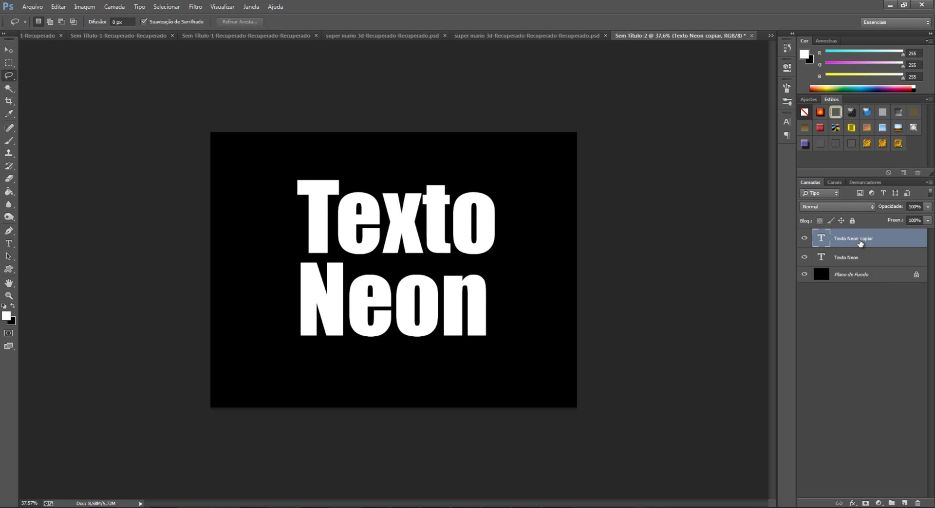
{"action": "left_click", "coordinate": [805, 238]}
{"action": "left_click", "coordinate": [861, 261]}
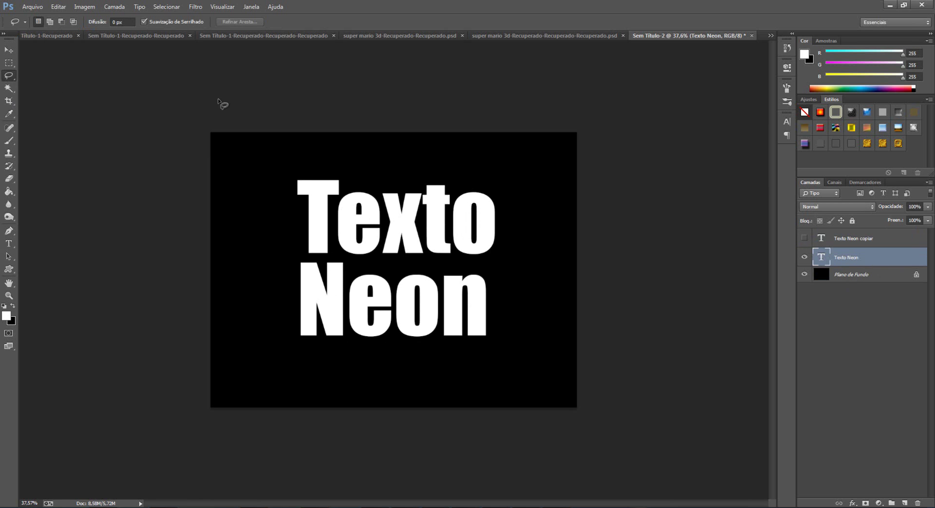
Rotate the canvas 90° clockwise and apply the Vento filter to the rasterized Texto Neon layer, method Vento, direction Da Esquerda.
{"action": "left_click", "coordinate": [83, 8]}
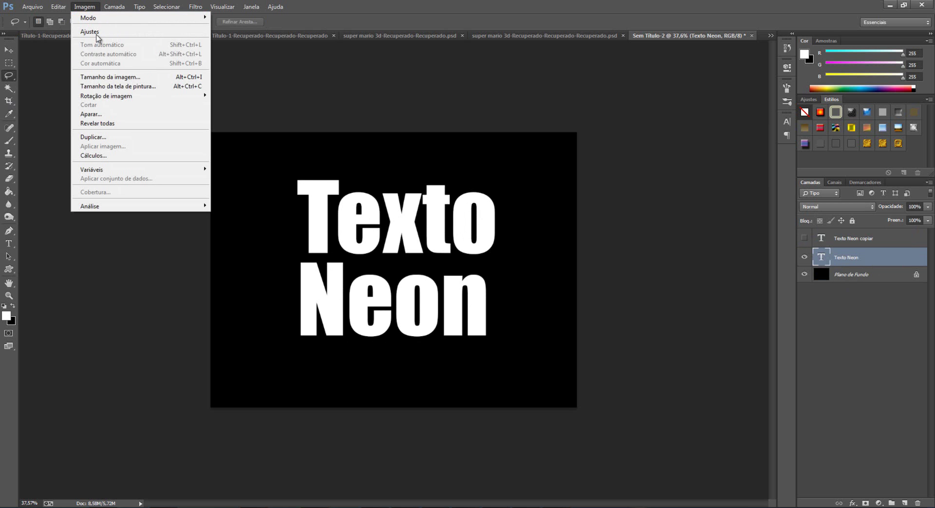
{"action": "left_click", "coordinate": [239, 105]}
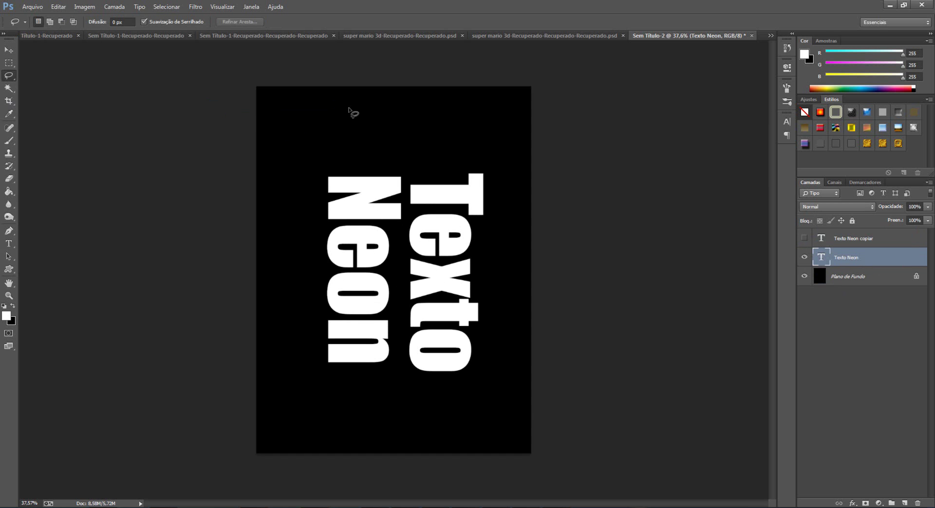
{"action": "left_click", "coordinate": [194, 10]}
{"action": "mouse_move", "coordinate": [222, 7]}
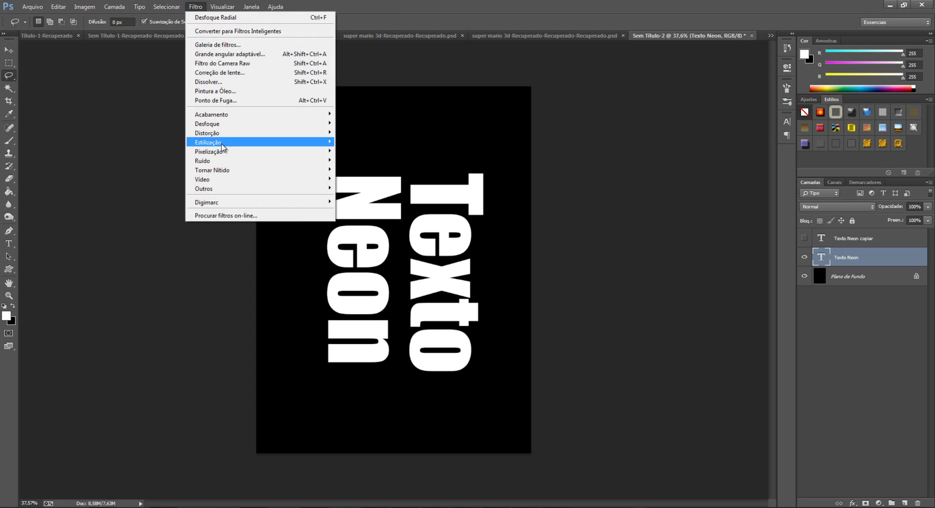
{"action": "mouse_move", "coordinate": [225, 144]}
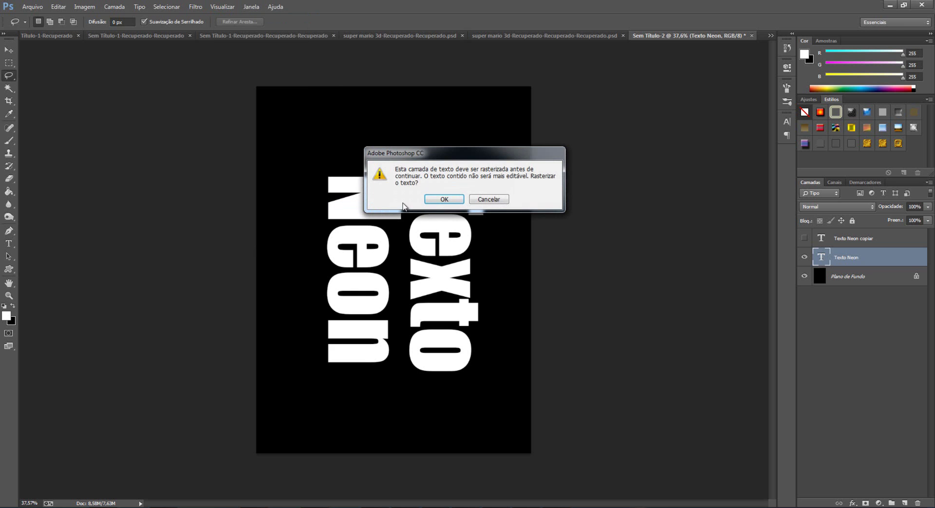
{"action": "left_click", "coordinate": [440, 200]}
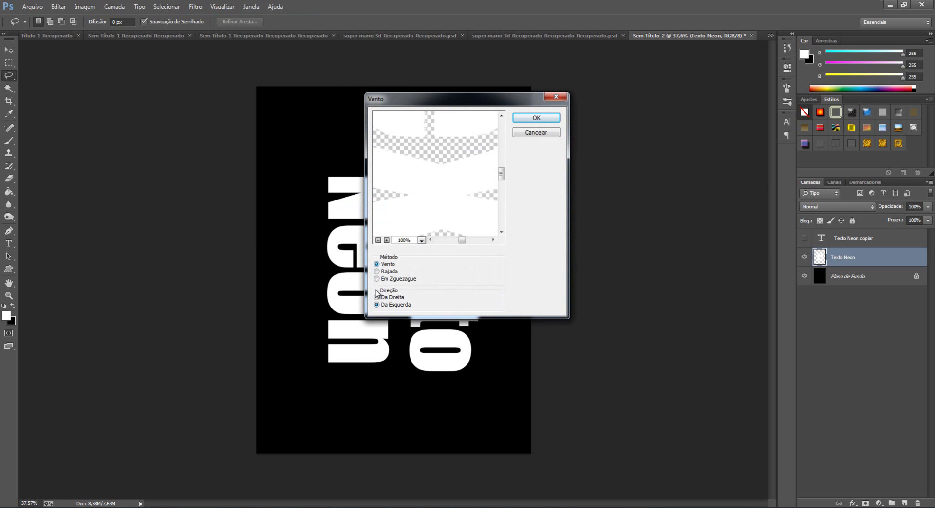
{"action": "left_click", "coordinate": [538, 119]}
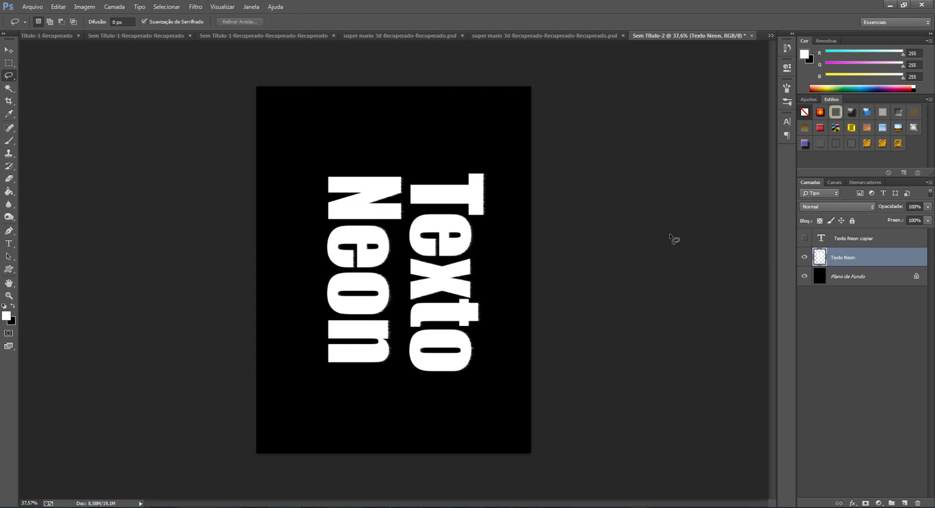
Reapply the Vento filter to Texto Neon several more times to lengthen the streaks.
{"action": "key", "text": "ctrl+f"}
{"action": "key", "text": "ctrl+f"}
{"action": "key", "text": "ctrl+f"}
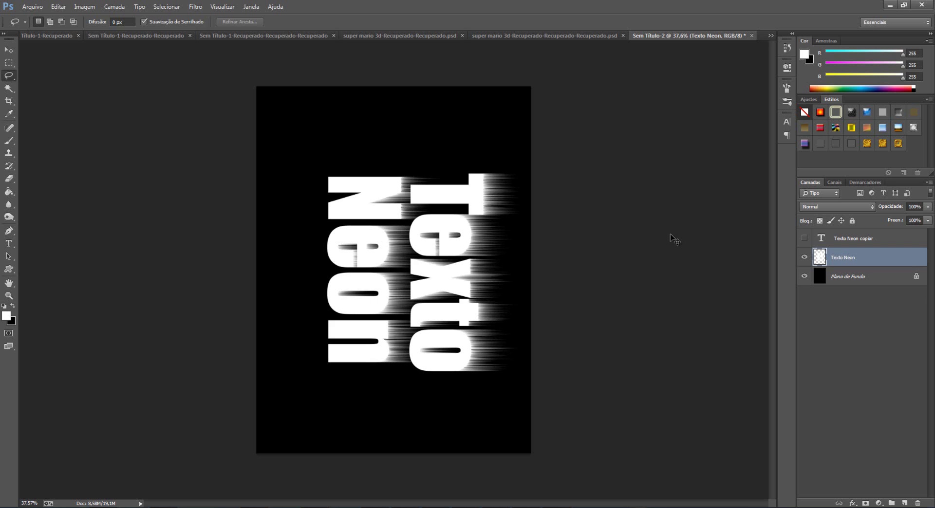
{"action": "key", "text": "ctrl+f"}
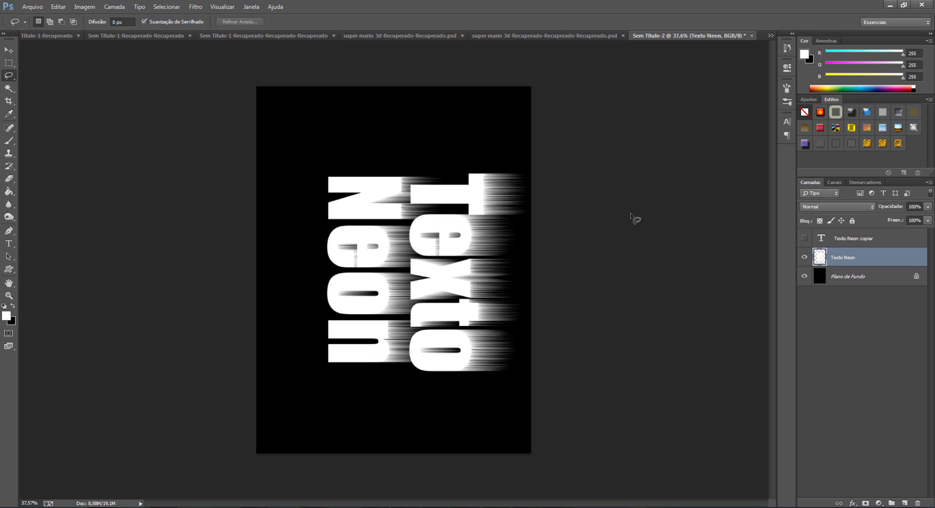
Rotate the canvas another 90° clockwise and repeat the Vento filter on the second side of the text.
{"action": "left_click", "coordinate": [85, 7]}
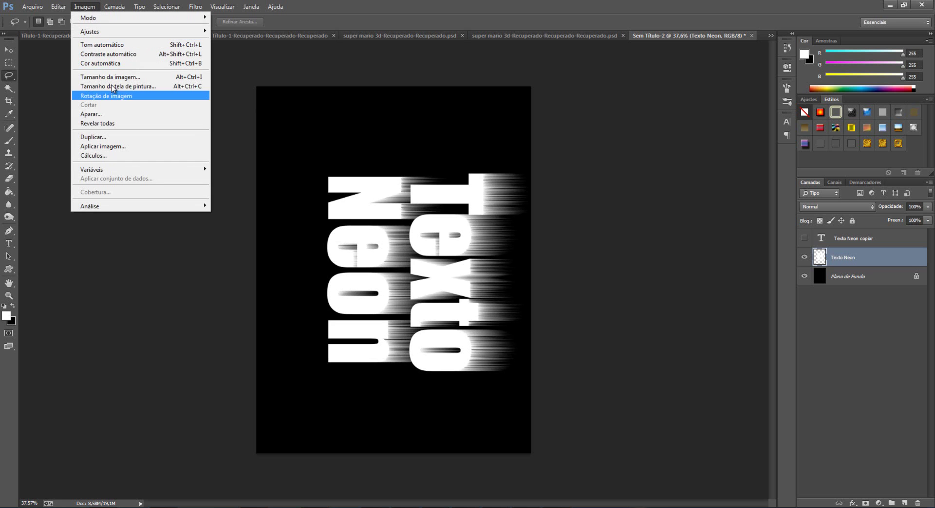
{"action": "mouse_move", "coordinate": [137, 102]}
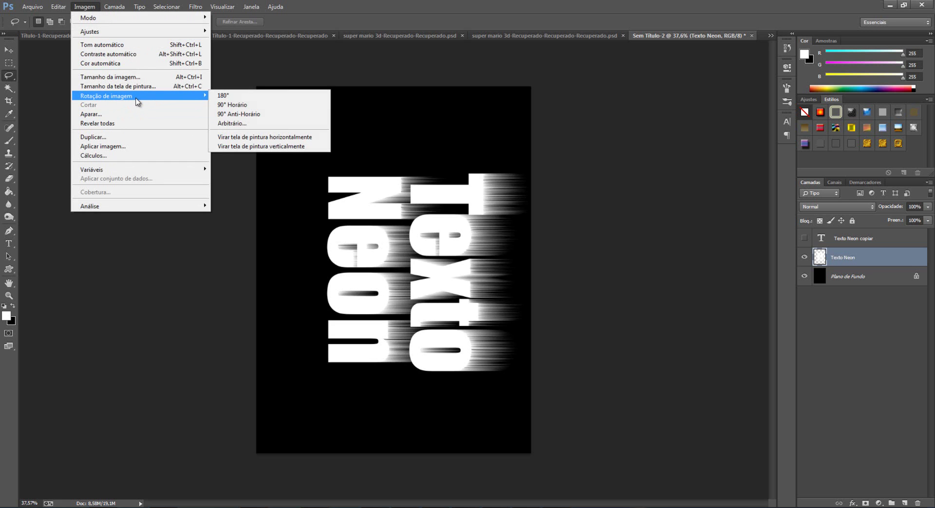
{"action": "left_click", "coordinate": [270, 106]}
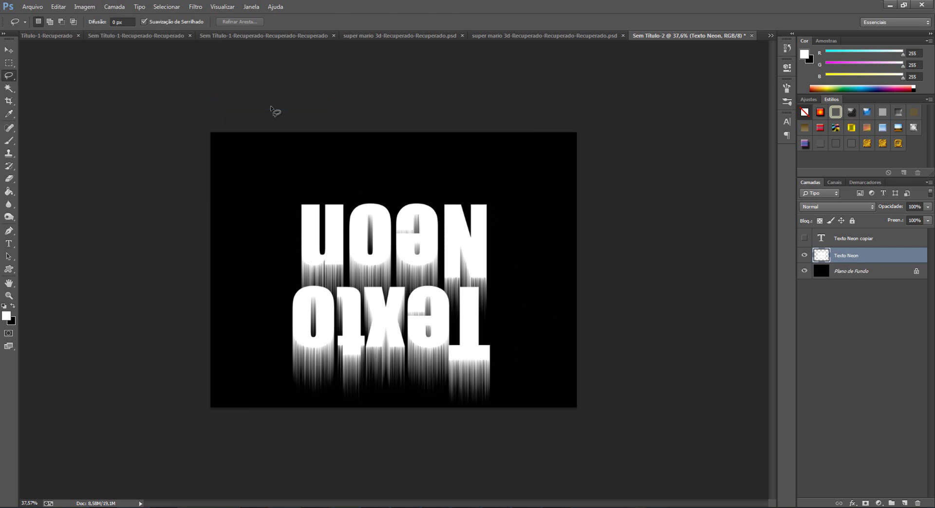
{"action": "key", "text": "ctrl+f"}
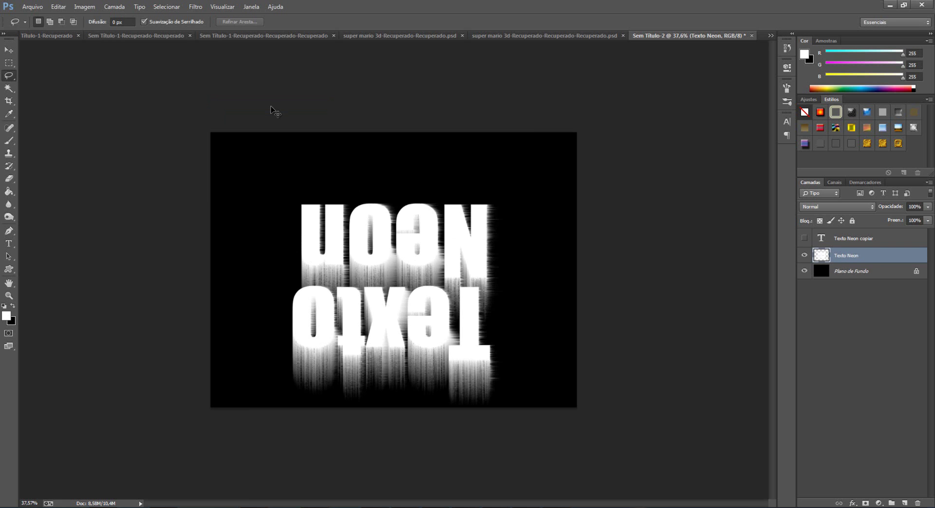
{"action": "key", "text": "ctrl+f"}
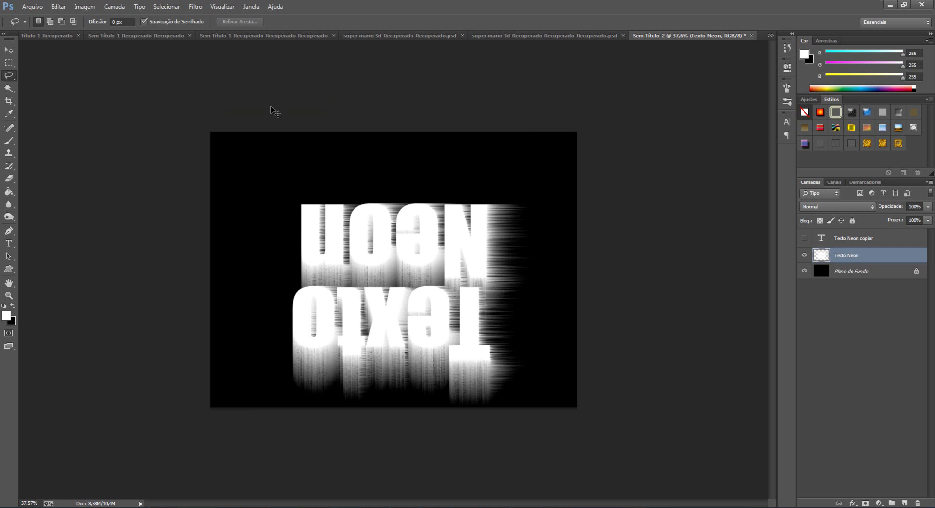
Turn the canvas 90° clockwise once more and repeat the Vento filter on the third side of the text.
{"action": "left_click", "coordinate": [84, 6]}
{"action": "mouse_move", "coordinate": [144, 96]}
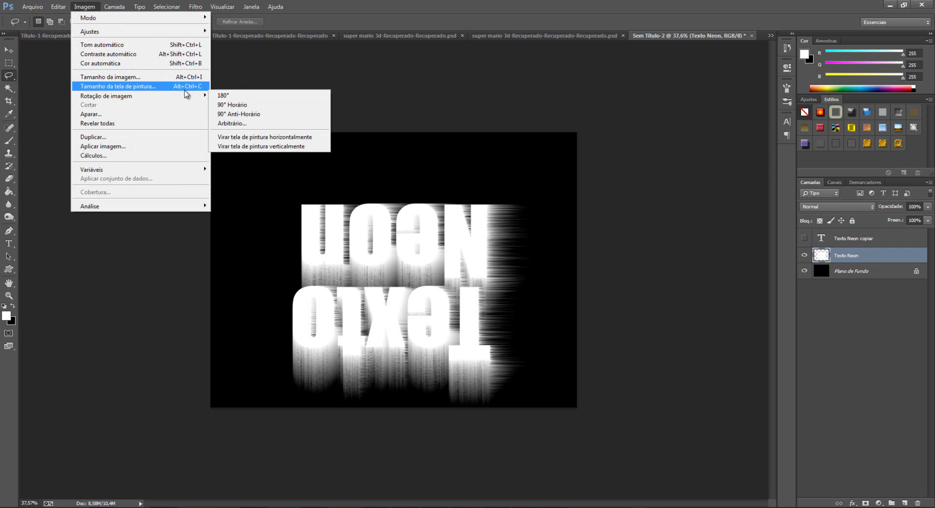
{"action": "left_click", "coordinate": [263, 105]}
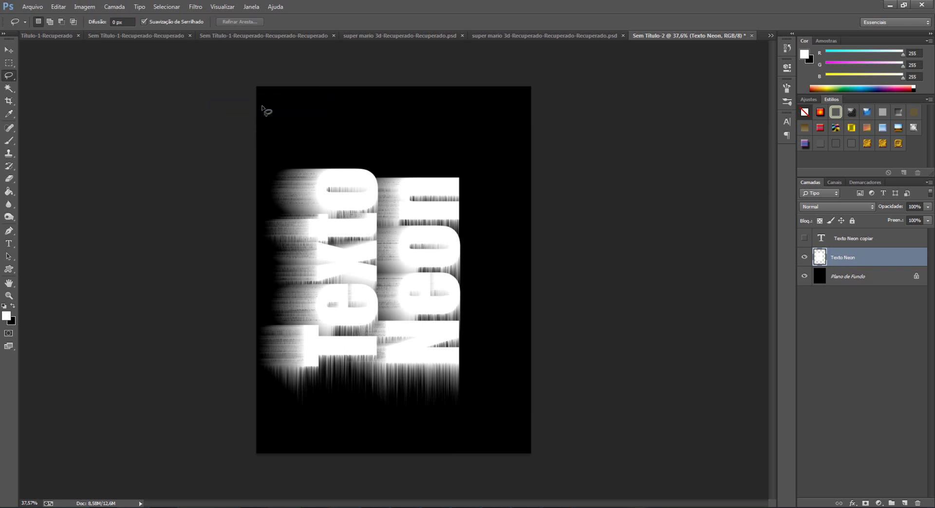
{"action": "key", "text": "ctrl+f"}
{"action": "key", "text": "ctrl+f"}
{"action": "key", "text": "ctrl+f"}
{"action": "key", "text": "ctrl+f"}
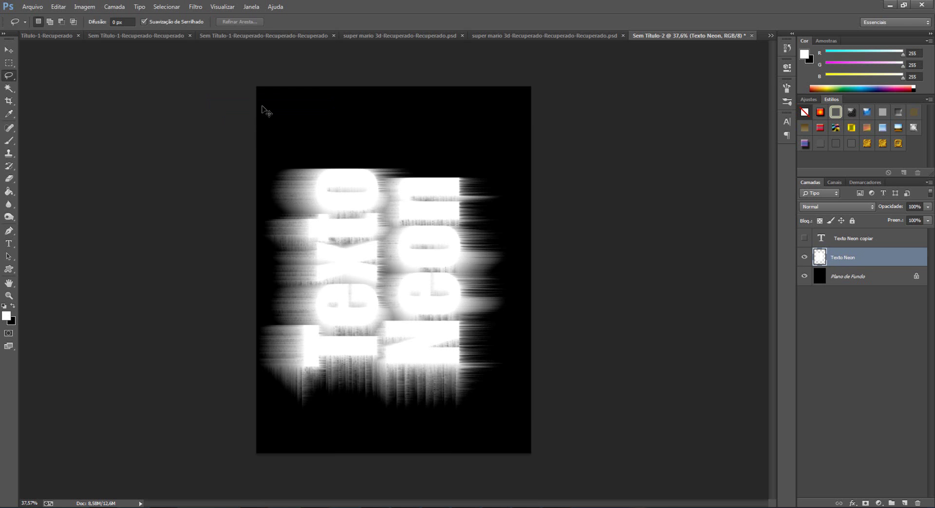
Rotate the canvas 90° clockwise and repeat the Vento filter on the fourth side of the text.
{"action": "left_click", "coordinate": [85, 6]}
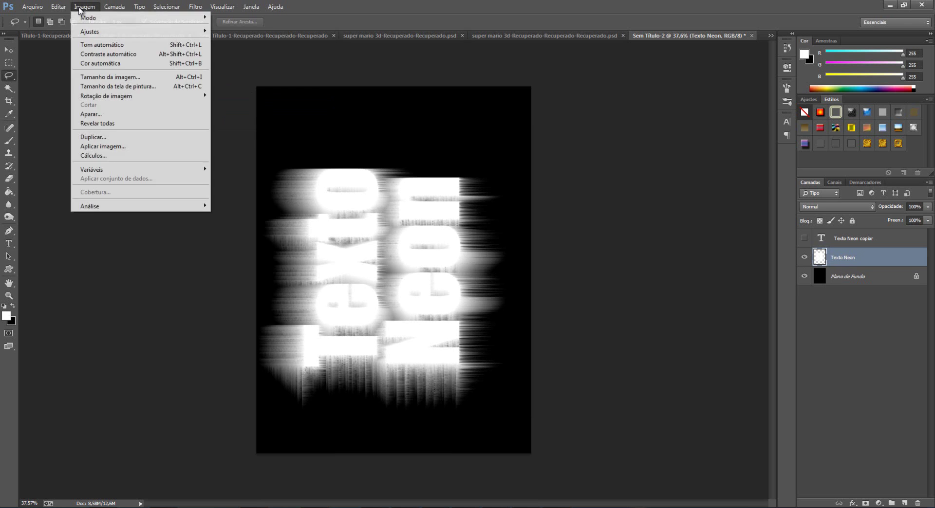
{"action": "mouse_move", "coordinate": [136, 99]}
{"action": "left_click", "coordinate": [236, 107]}
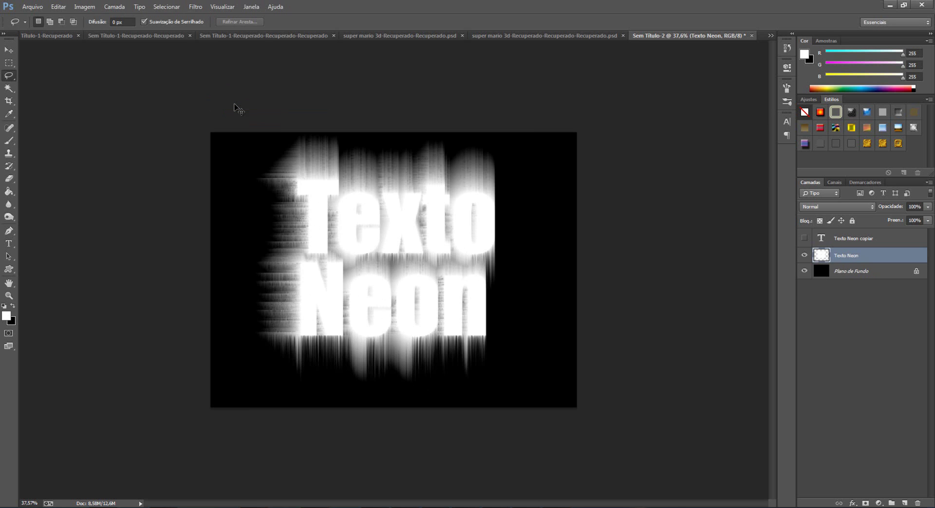
{"action": "key", "text": "ctrl+f"}
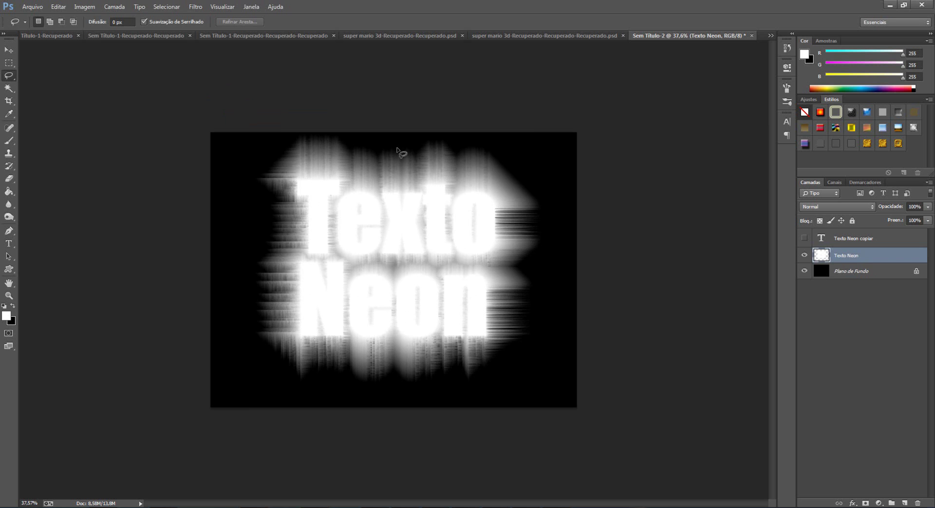
Apply Desfoque Radial to the Texto Neon layer, method Giro, quality Boa, and compare the blurred streaks with the hidden text copy.
{"action": "scroll", "coordinate": [430, 71], "scroll_direction": "down", "scroll_amount": 3}
{"action": "scroll", "coordinate": [449, 214], "scroll_direction": "up", "scroll_amount": 1}
{"action": "scroll", "coordinate": [450, 214], "scroll_direction": "up", "scroll_amount": 3}
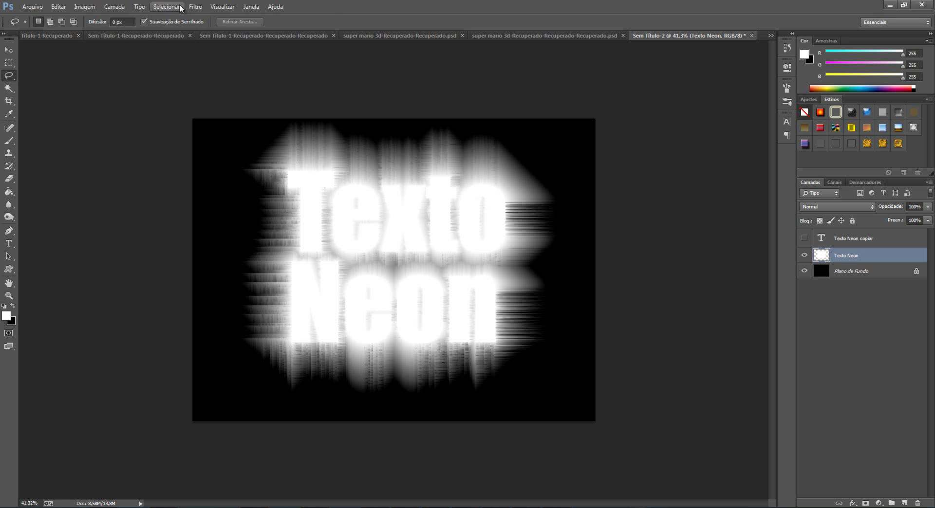
{"action": "left_click", "coordinate": [194, 7]}
{"action": "mouse_move", "coordinate": [234, 125]}
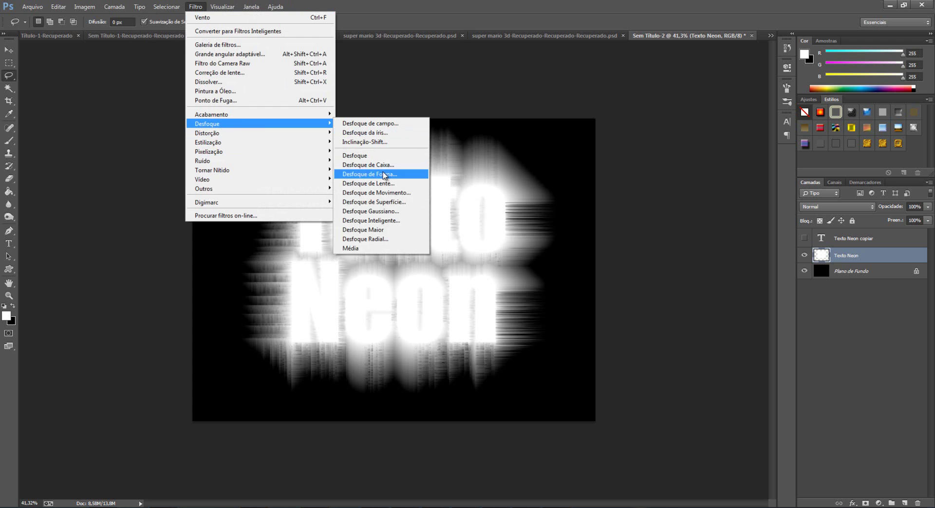
{"action": "left_click", "coordinate": [370, 239]}
{"action": "left_click_drag", "start_coordinate": [470, 131], "coordinate": [537, 131]}
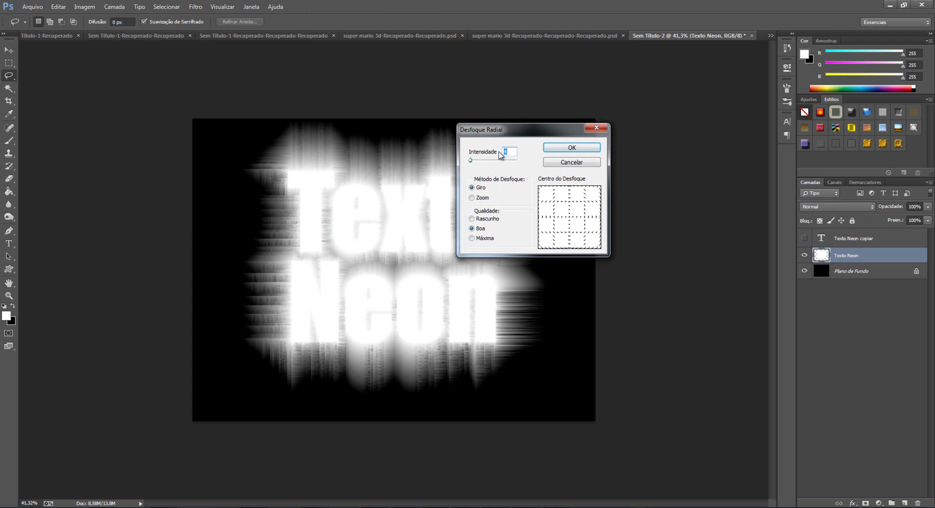
{"action": "left_click", "coordinate": [563, 151]}
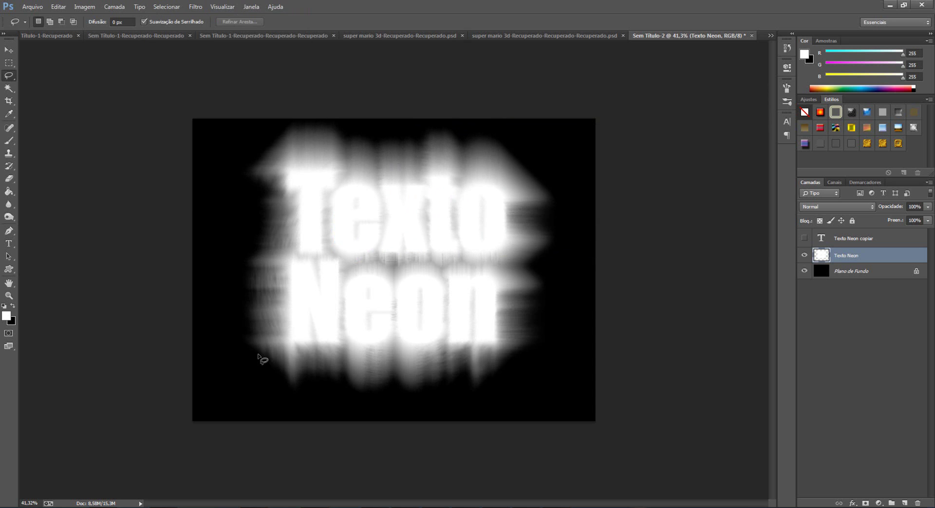
{"action": "left_click", "coordinate": [804, 238]}
{"action": "left_click", "coordinate": [805, 255]}
{"action": "left_click", "coordinate": [805, 255]}
{"action": "left_click", "coordinate": [804, 238]}
Add a Sobreposição de Cor effect to the Texto Neon layer and start choosing its color.
{"action": "double_click", "coordinate": [910, 257]}
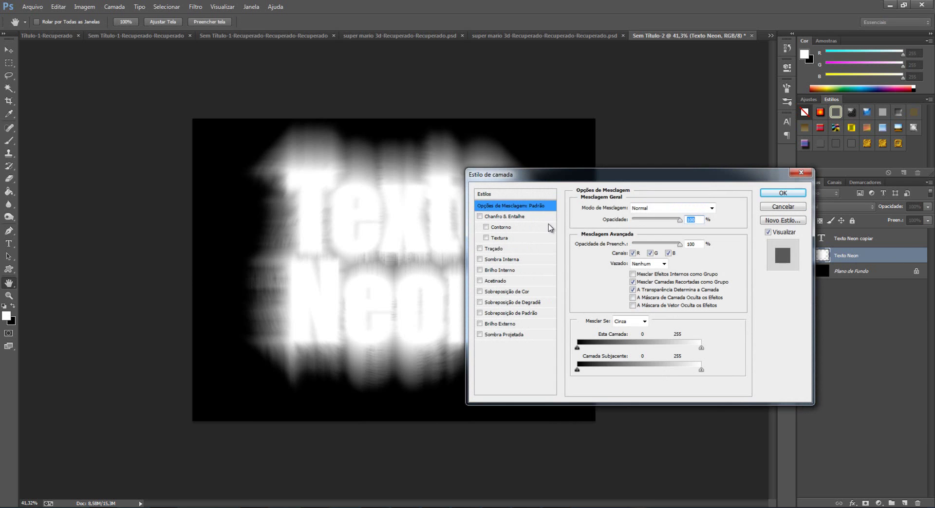
{"action": "left_click", "coordinate": [516, 292]}
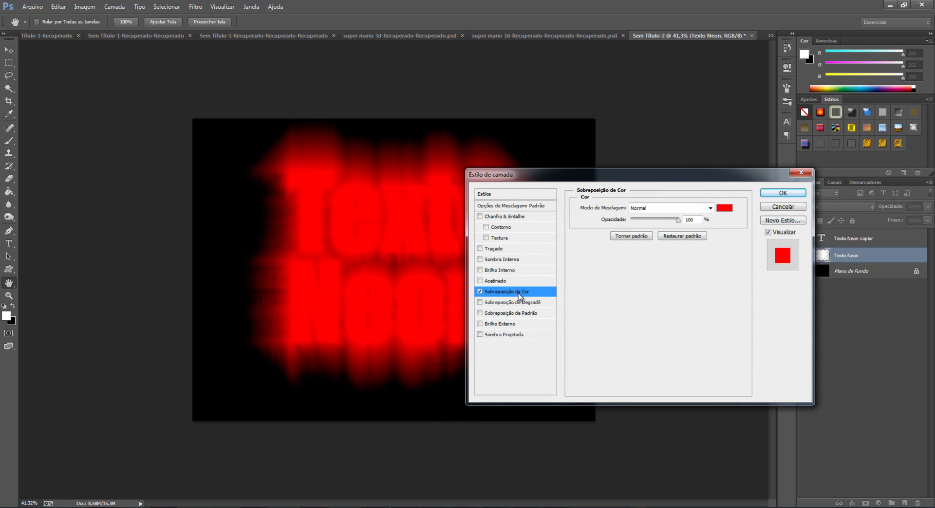
{"action": "left_click", "coordinate": [725, 208]}
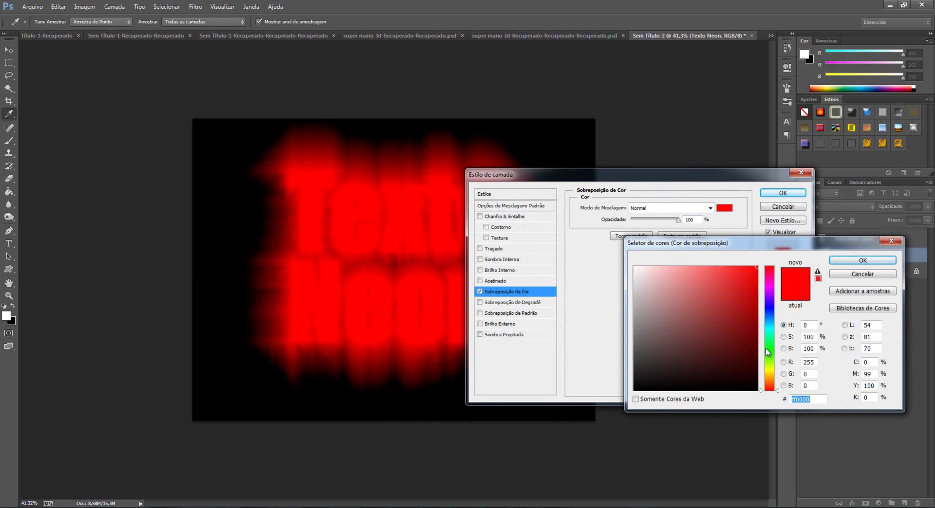
Try bright green shades, including #5bff35, for the color overlay.
{"action": "left_click_drag", "start_coordinate": [770, 360], "coordinate": [772, 347]}
{"action": "left_click", "coordinate": [761, 267]}
{"action": "left_click", "coordinate": [758, 267]}
{"action": "mouse_move", "coordinate": [774, 349]}
{"action": "left_mouse_down"}
{"action": "mouse_move", "coordinate": [775, 341]}
{"action": "mouse_move", "coordinate": [777, 352]}
{"action": "left_mouse_up"}
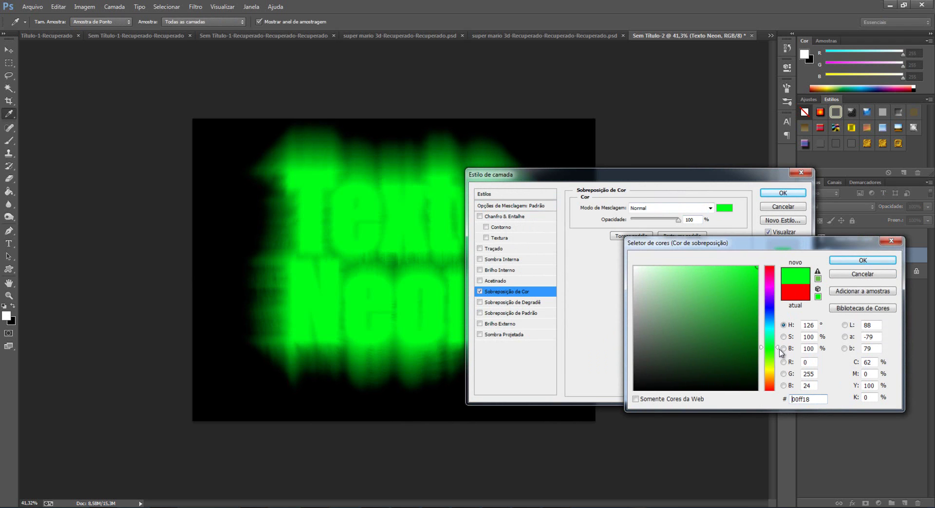
{"action": "left_click_drag", "start_coordinate": [746, 276], "coordinate": [734, 259]}
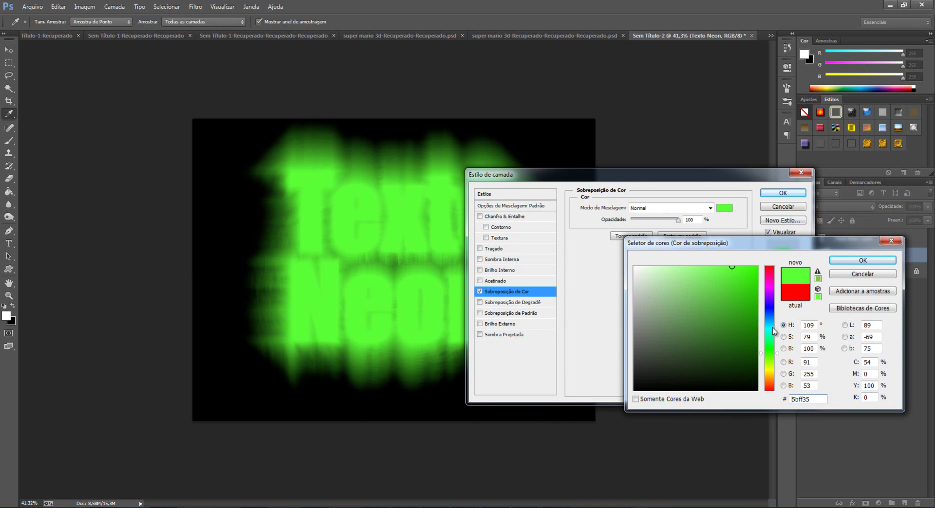
Set the color overlay of the blurred streaks to magenta #ff00ea and accept the layer style.
{"action": "left_click", "coordinate": [770, 285]}
{"action": "left_click_drag", "start_coordinate": [750, 287], "coordinate": [759, 259]}
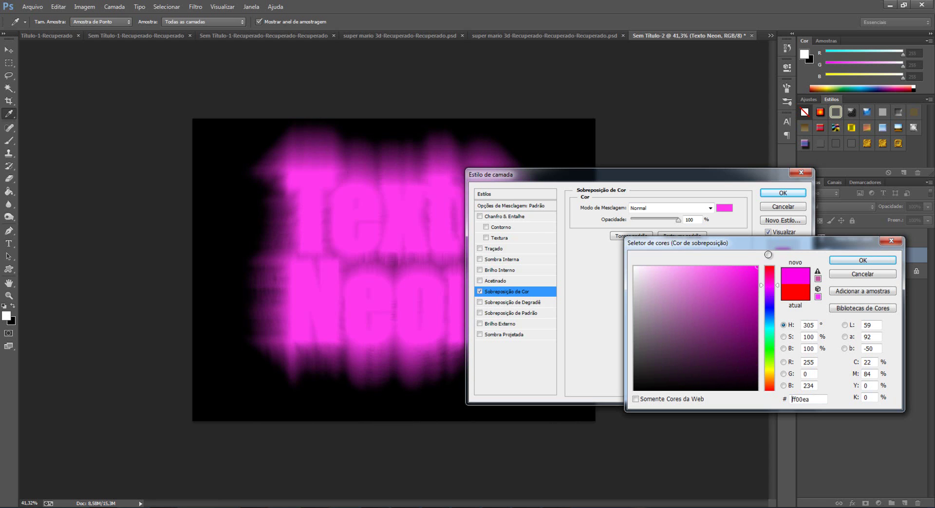
{"action": "left_click", "coordinate": [842, 264]}
{"action": "left_click", "coordinate": [783, 193]}
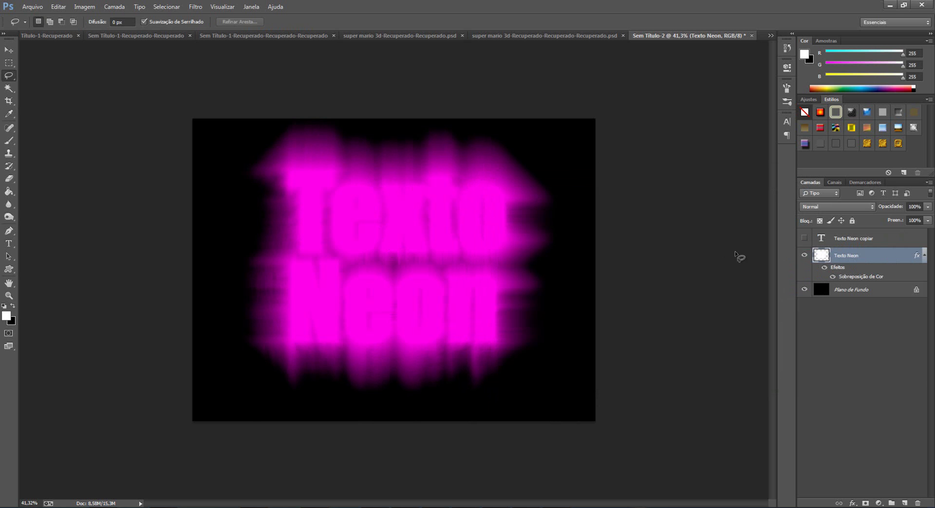
Show the Texto Neon copiar layer and add a Traçado effect in magenta #ff00ea.
{"action": "left_click", "coordinate": [804, 238]}
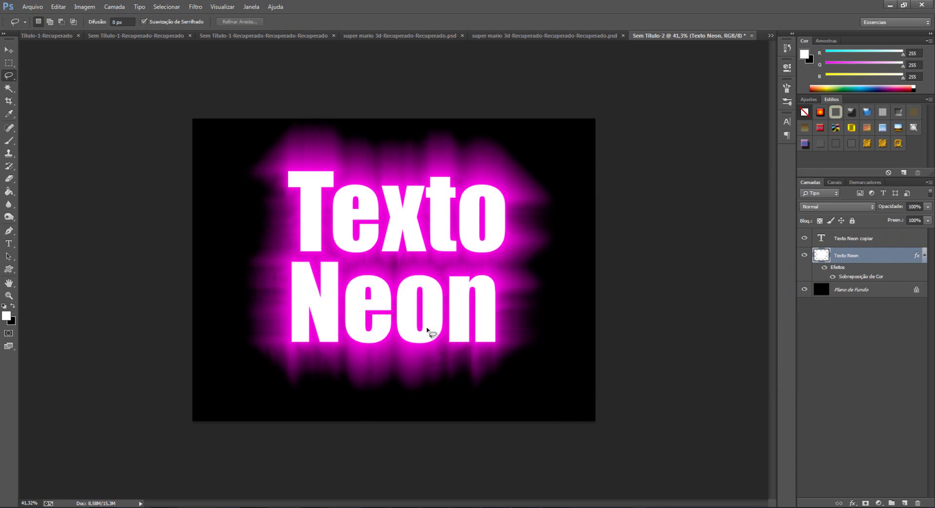
{"action": "left_click", "coordinate": [860, 240]}
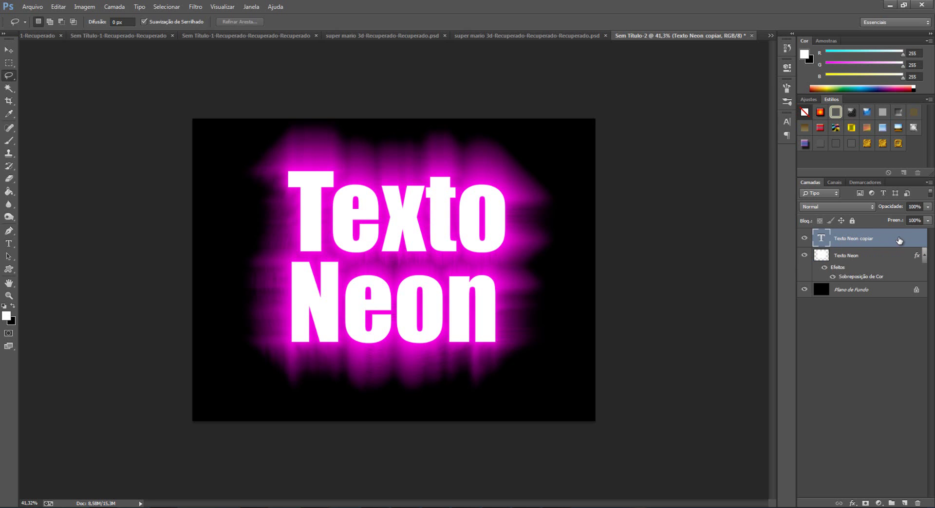
{"action": "double_click", "coordinate": [900, 240]}
{"action": "left_click_drag", "start_coordinate": [605, 175], "coordinate": [689, 164]}
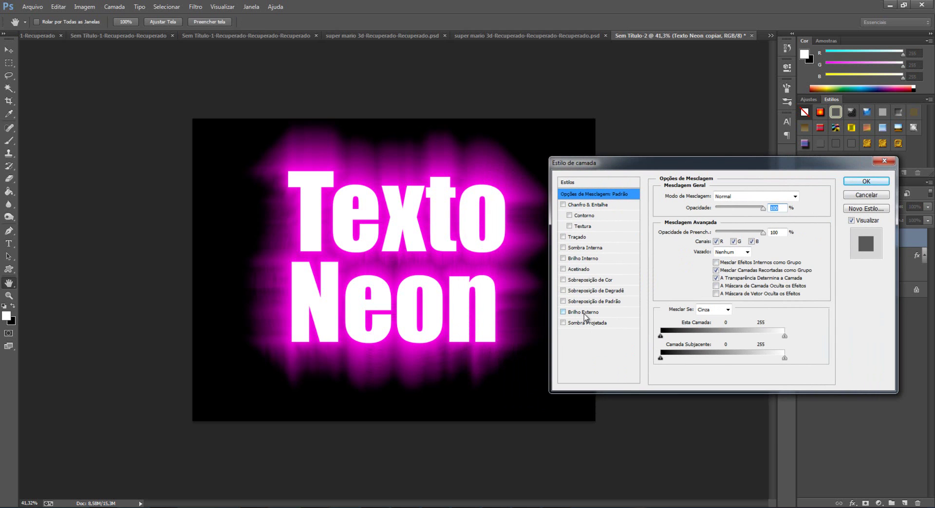
{"action": "left_click", "coordinate": [593, 238]}
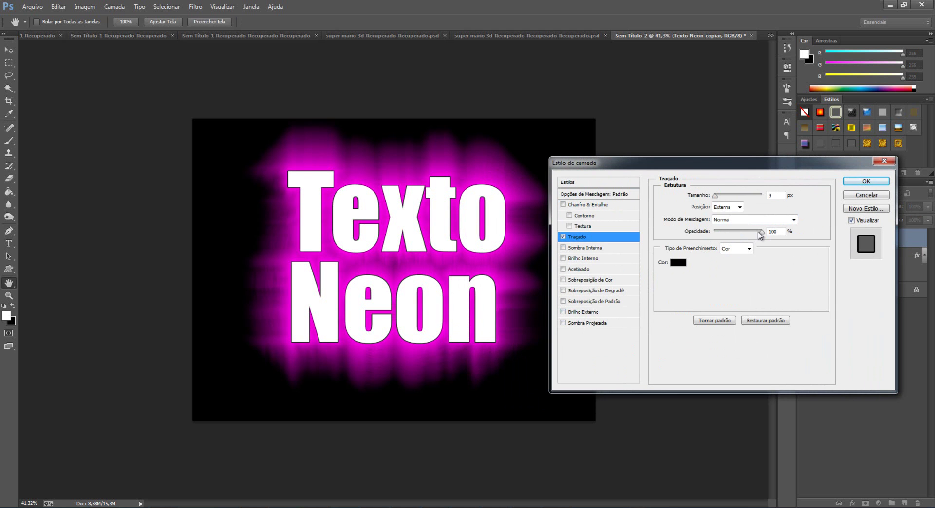
{"action": "left_click", "coordinate": [678, 263]}
{"action": "left_click_drag", "start_coordinate": [769, 298], "coordinate": [770, 285]}
{"action": "left_click", "coordinate": [757, 267]}
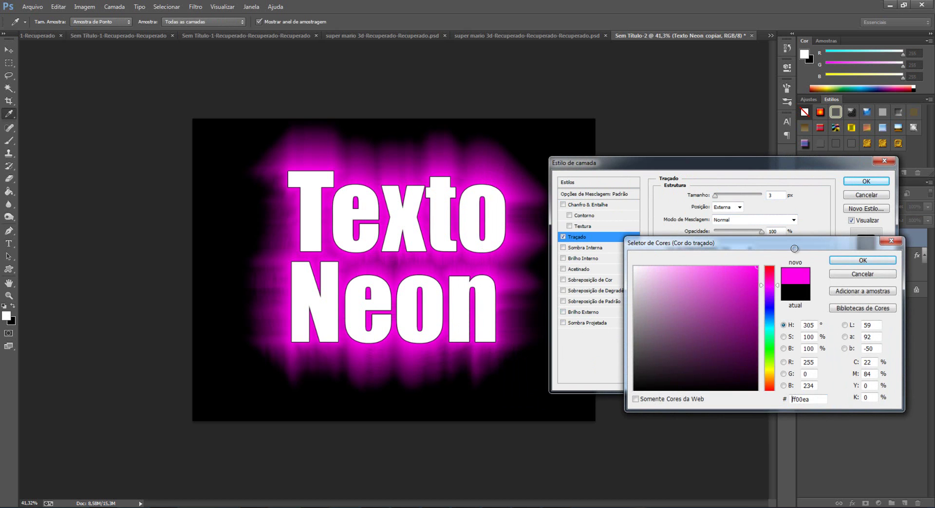
{"action": "left_click", "coordinate": [861, 260]}
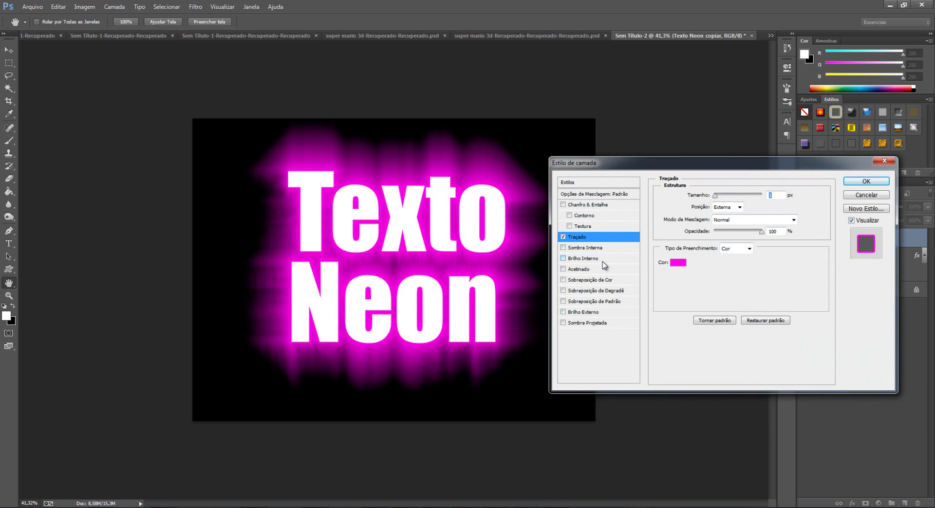
Add a magenta Brilho Externo to Texto Neon copiar with Expansão 10% and a larger Tamanho.
{"action": "left_click", "coordinate": [604, 315]}
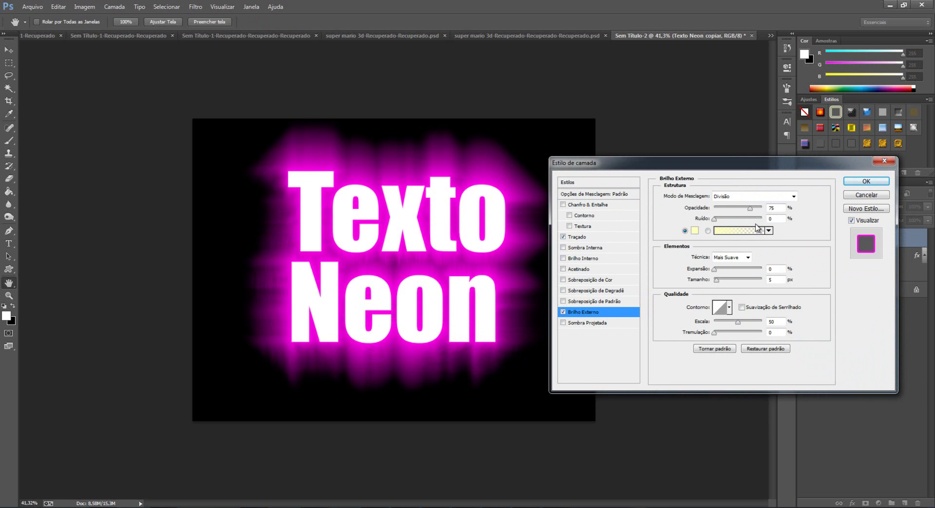
{"action": "left_click", "coordinate": [695, 231]}
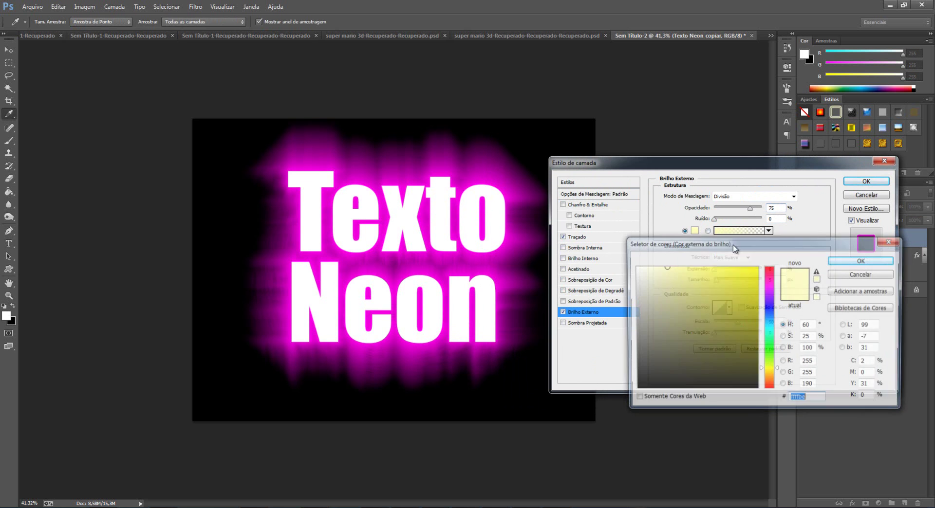
{"action": "left_click", "coordinate": [768, 287]}
{"action": "left_click_drag", "start_coordinate": [743, 274], "coordinate": [789, 251]}
{"action": "left_click", "coordinate": [850, 265]}
{"action": "mouse_move", "coordinate": [717, 281]}
{"action": "left_mouse_down"}
{"action": "mouse_move", "coordinate": [719, 270]}
{"action": "mouse_move", "coordinate": [727, 280]}
{"action": "left_mouse_up"}
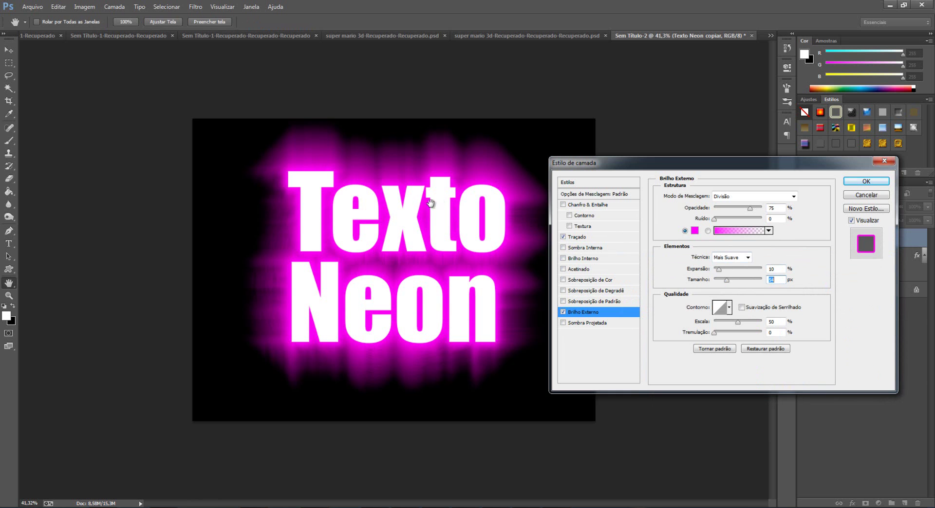
Switch the Brilho Externo effect off and on repeatedly to compare the text with and without it.
{"action": "left_click", "coordinate": [564, 313]}
{"action": "left_click", "coordinate": [563, 312]}
{"action": "left_click", "coordinate": [563, 312]}
{"action": "left_click", "coordinate": [563, 312]}
{"action": "left_click", "coordinate": [564, 312]}
{"action": "left_click", "coordinate": [564, 312]}
Add a Sombra Interna effect to Texto Neon copiar in magenta #ff00f0.
{"action": "left_click", "coordinate": [627, 247]}
{"action": "left_click", "coordinate": [807, 196]}
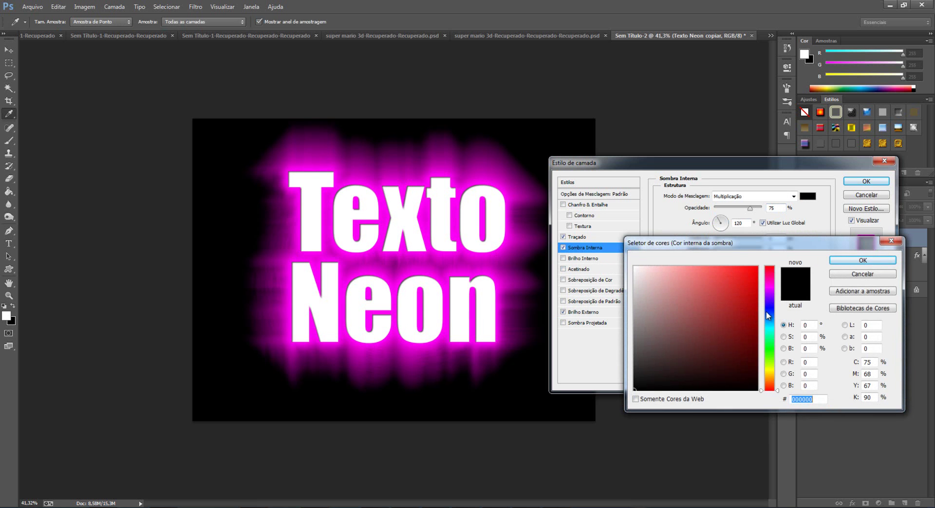
{"action": "left_click", "coordinate": [769, 286]}
{"action": "left_click", "coordinate": [732, 281]}
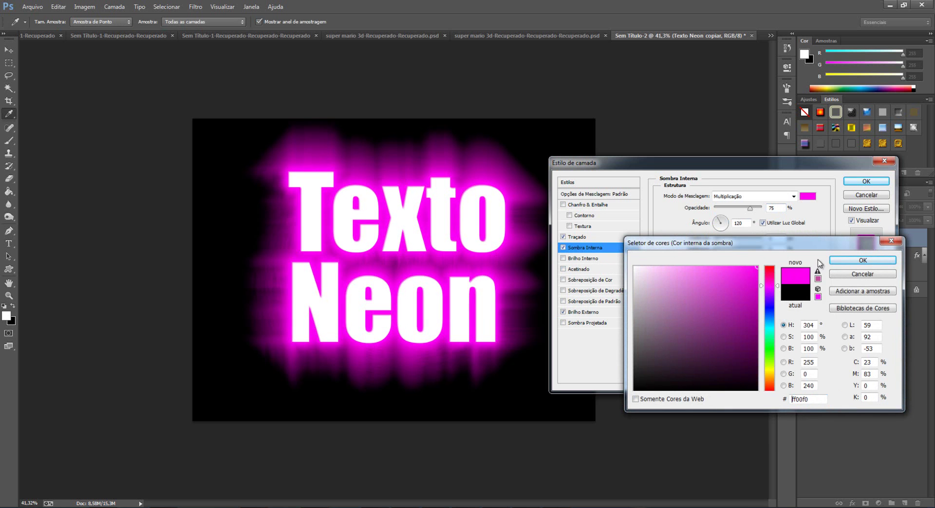
{"action": "left_click", "coordinate": [884, 261]}
Set the inner shadow to Opacidade 100%, Distância 0 px, Desfoque 6% and Tamanho about 65 px.
{"action": "mouse_move", "coordinate": [720, 262]}
{"action": "left_mouse_down"}
{"action": "mouse_move", "coordinate": [720, 239]}
{"action": "mouse_move", "coordinate": [717, 251]}
{"action": "mouse_move", "coordinate": [729, 261]}
{"action": "left_mouse_up"}
{"action": "left_click_drag", "start_coordinate": [750, 209], "coordinate": [767, 213]}
{"action": "left_click_drag", "start_coordinate": [721, 239], "coordinate": [716, 241]}
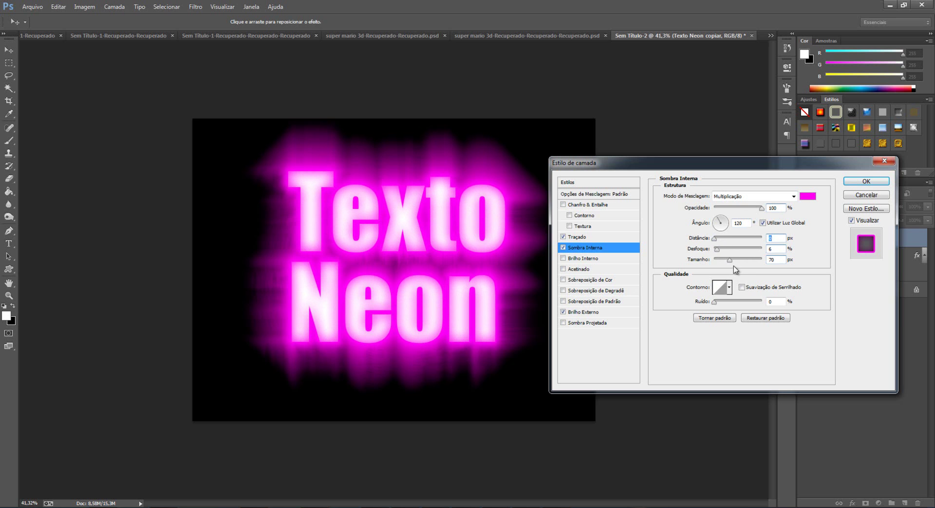
{"action": "left_click_drag", "start_coordinate": [730, 260], "coordinate": [728, 259]}
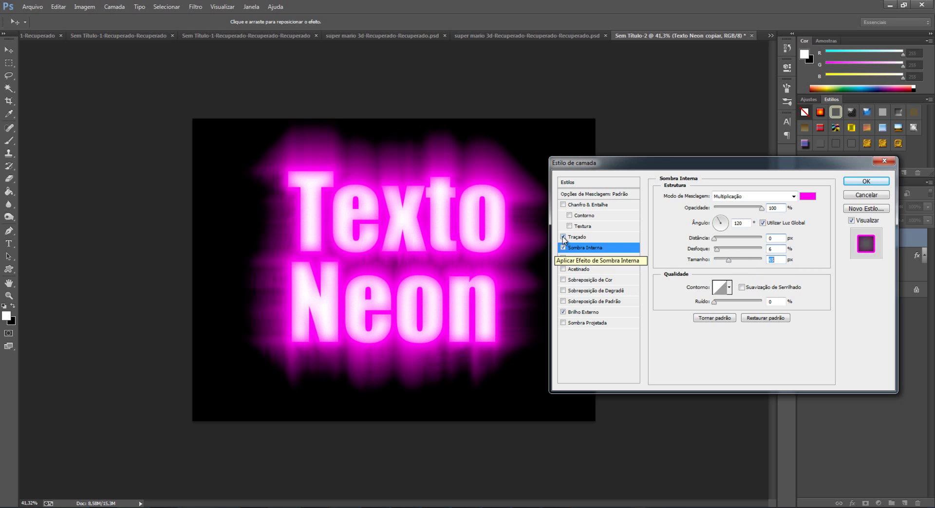
Add a Sobreposição de Cor in magenta #fc00ff to Texto Neon copiar and accept the layer style.
{"action": "left_click", "coordinate": [616, 280]}
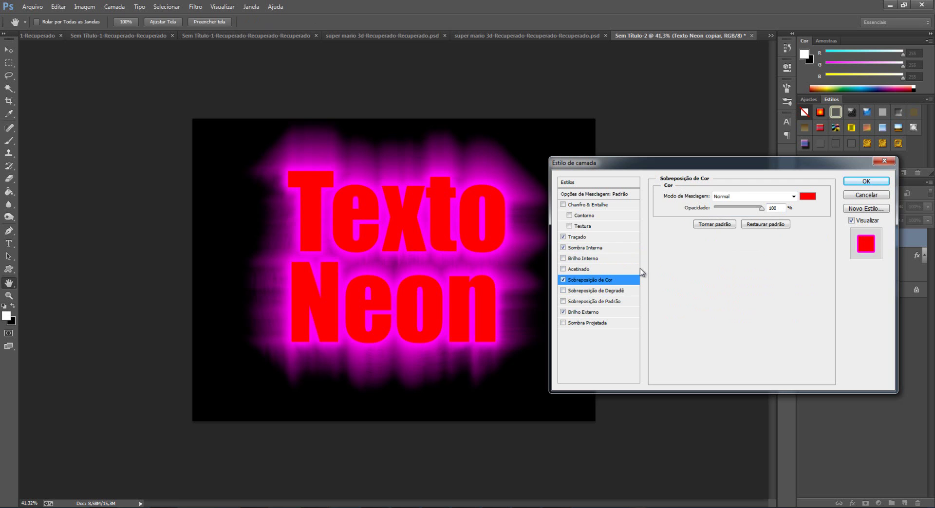
{"action": "left_click", "coordinate": [808, 196]}
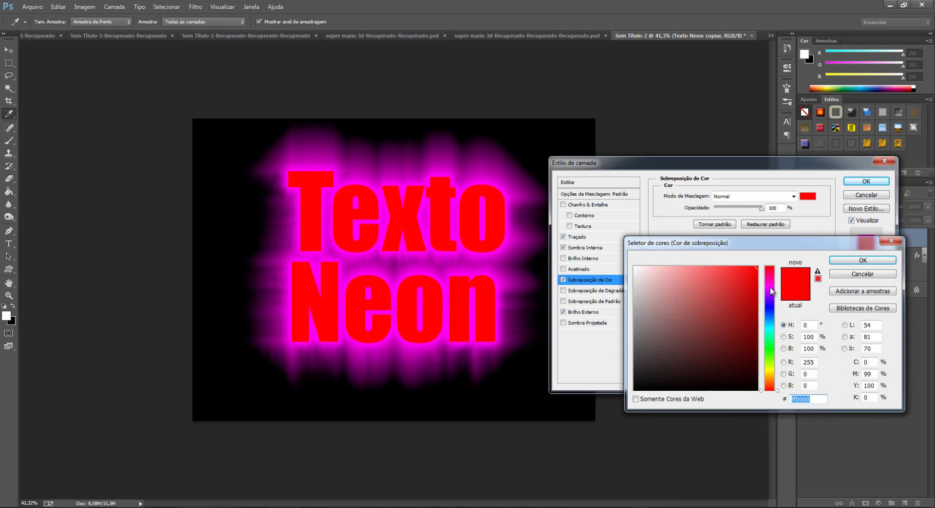
{"action": "left_click", "coordinate": [769, 287]}
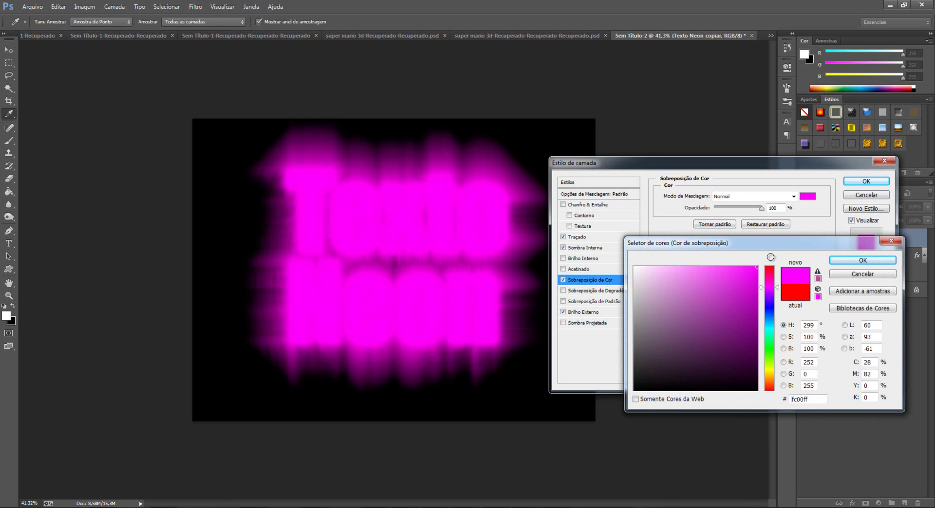
{"action": "left_click", "coordinate": [882, 263]}
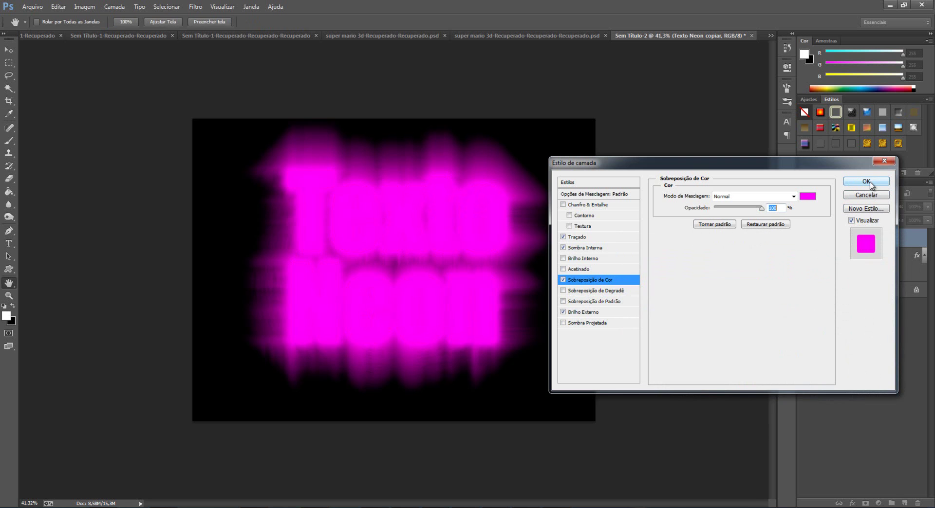
{"action": "left_click", "coordinate": [866, 181]}
{"action": "key", "text": "l"}
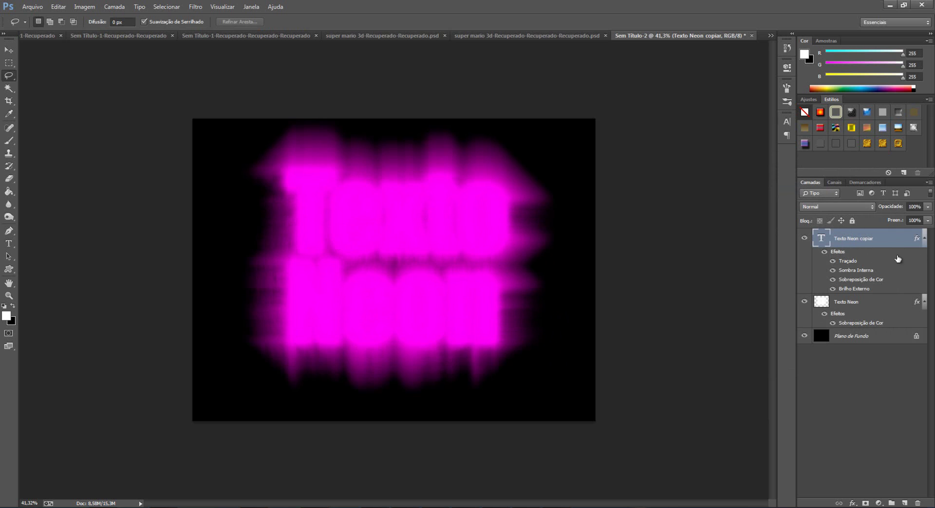
Try lowering the Preenchimento of the Texto Neon copiar layer to 0%.
{"action": "left_click", "coordinate": [929, 220]}
{"action": "left_click_drag", "start_coordinate": [928, 231], "coordinate": [913, 233]}
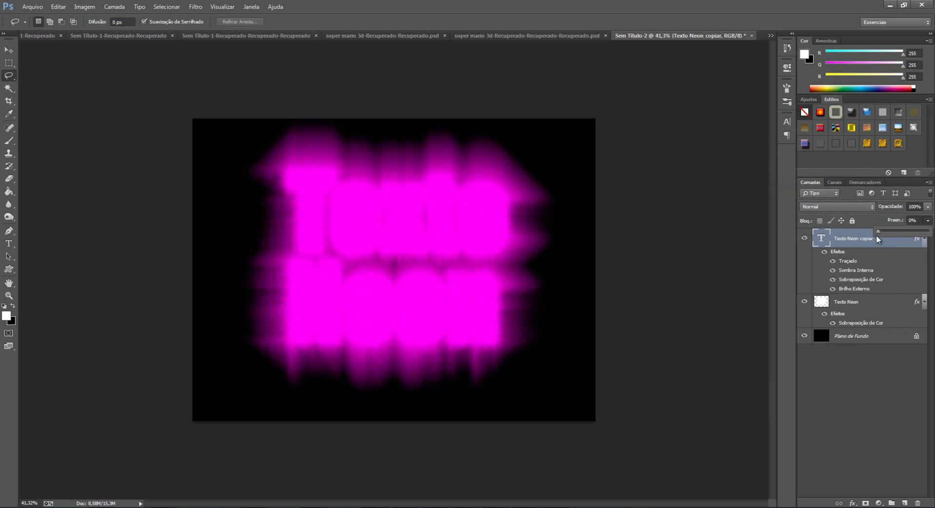
{"action": "key", "text": "Escape"}
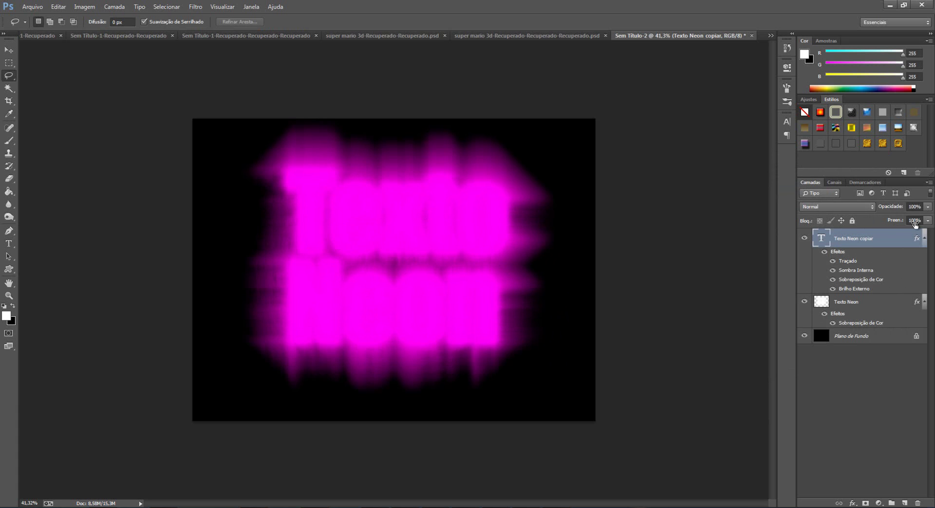
Duplicate the Texto Neon copiar layer together with its effects.
{"action": "key", "text": "ctrl+j"}
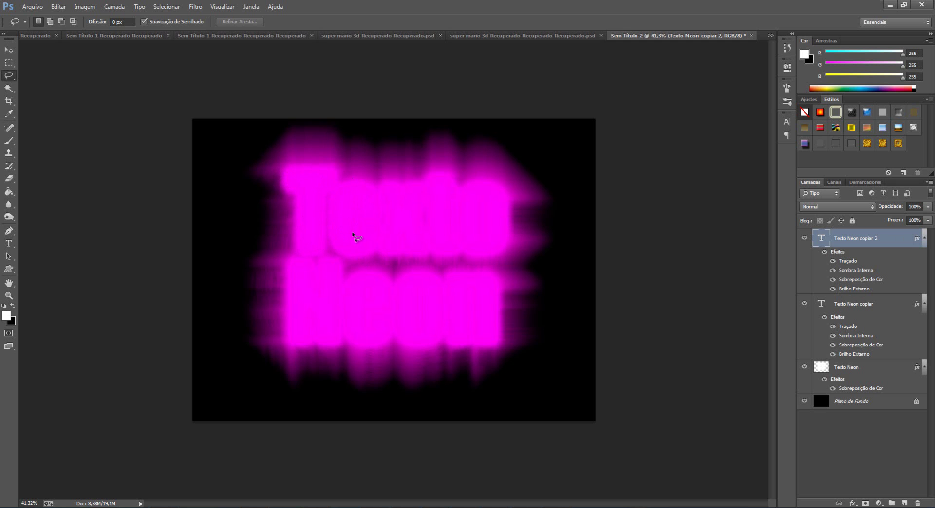
Hide the Sobreposição de Cor effect of the Texto Neon copiar 2 layer.
{"action": "left_click", "coordinate": [833, 281]}
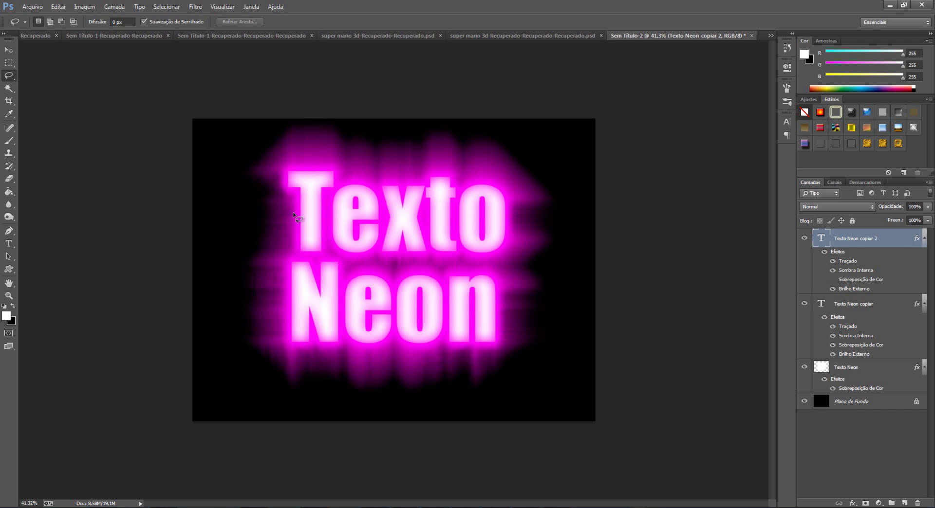
Try the Texto Neon copiar 2 layer at 53% and 48% Opacidade, and return it to 100%.
{"action": "left_click_drag", "start_coordinate": [928, 208], "coordinate": [905, 220]}
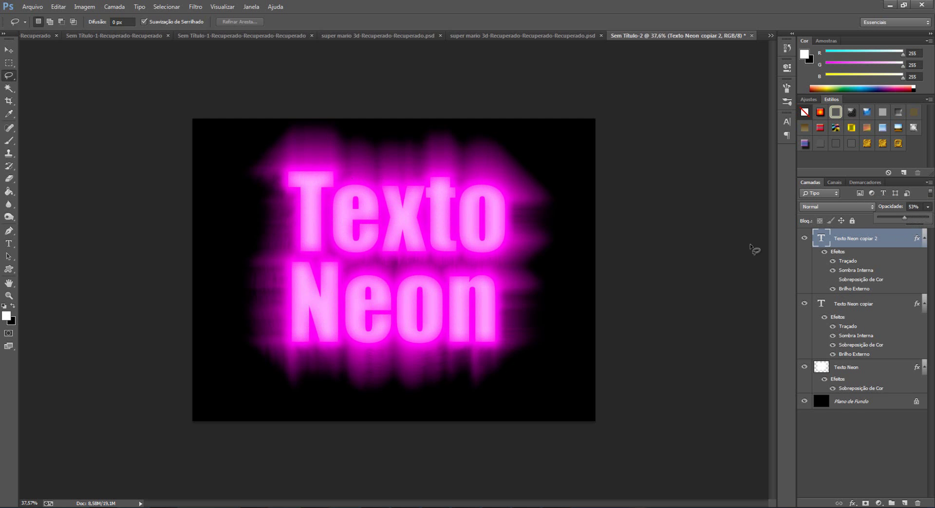
{"action": "scroll", "coordinate": [750, 252], "scroll_direction": "down", "scroll_amount": 4}
{"action": "scroll", "coordinate": [748, 253], "scroll_direction": "up", "scroll_amount": 3}
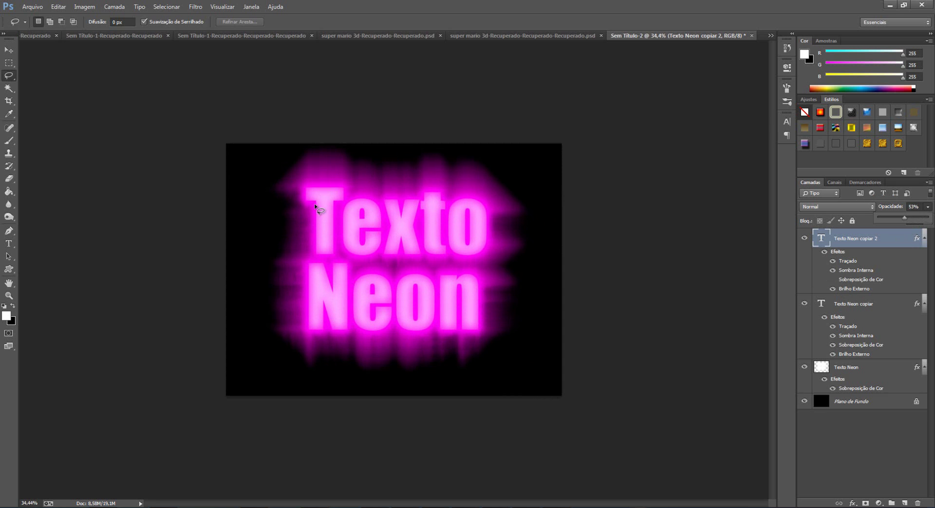
{"action": "mouse_move", "coordinate": [905, 222]}
{"action": "left_mouse_down"}
{"action": "mouse_move", "coordinate": [859, 221]}
{"action": "mouse_move", "coordinate": [903, 224]}
{"action": "left_mouse_up"}
{"action": "scroll", "coordinate": [729, 234], "scroll_direction": "up", "scroll_amount": 2}
{"action": "scroll", "coordinate": [729, 233], "scroll_direction": "down", "scroll_amount": 2}
{"action": "scroll", "coordinate": [706, 246], "scroll_direction": "up", "scroll_amount": 1}
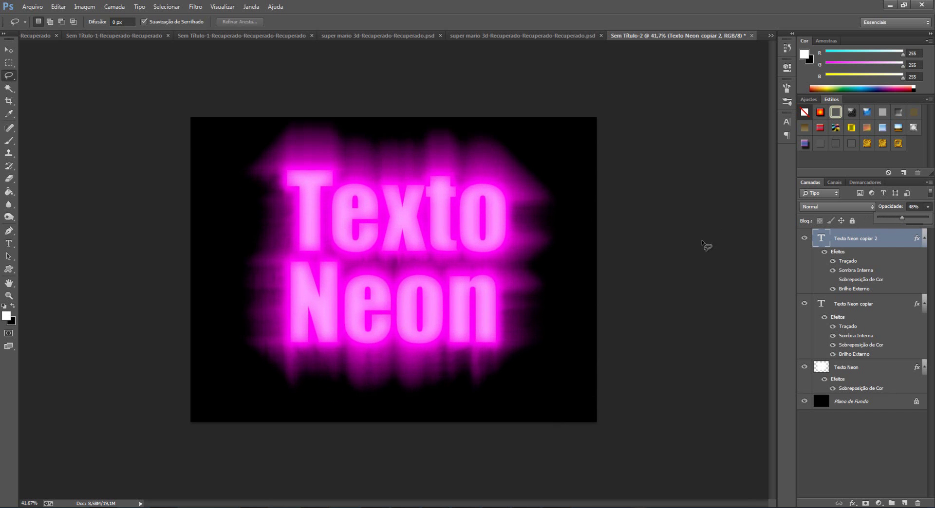
{"action": "left_click_drag", "start_coordinate": [902, 219], "coordinate": [927, 220]}
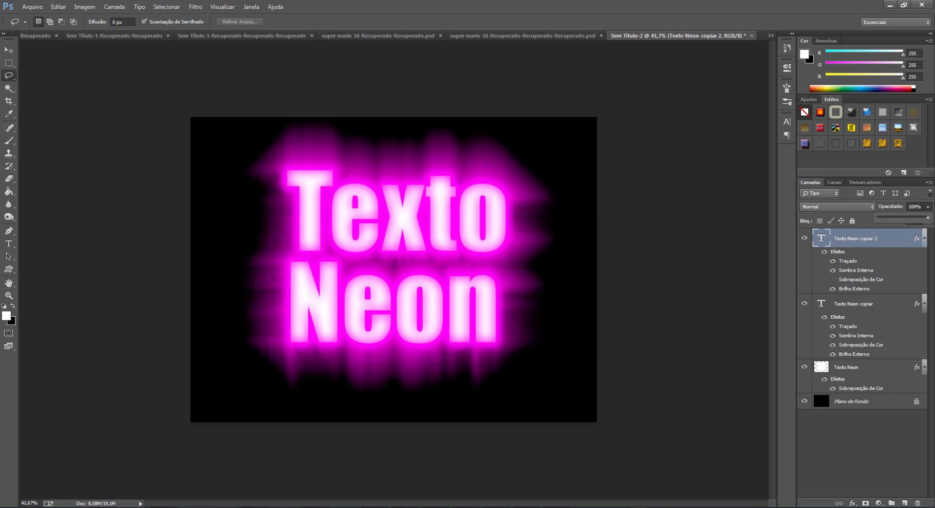
{"action": "scroll", "coordinate": [586, 263], "scroll_direction": "down", "scroll_amount": 4}
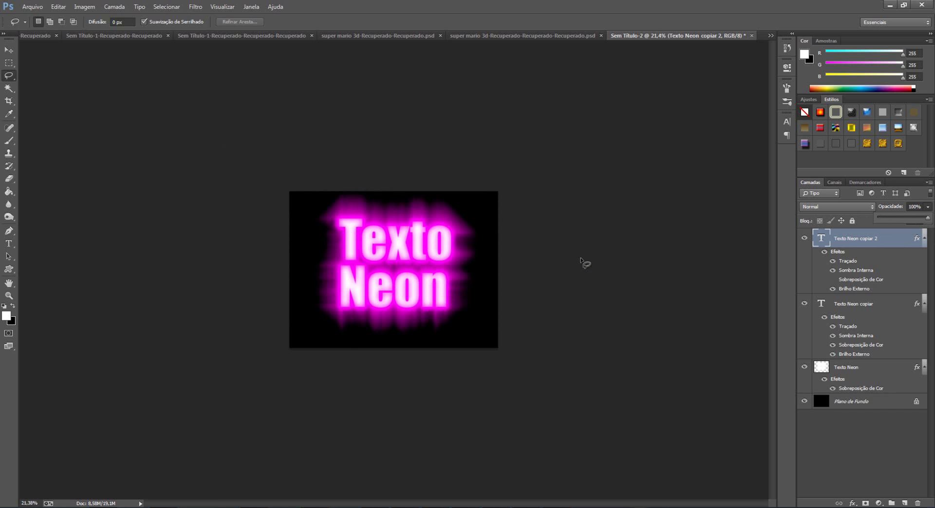
{"action": "scroll", "coordinate": [585, 263], "scroll_direction": "up", "scroll_amount": 3}
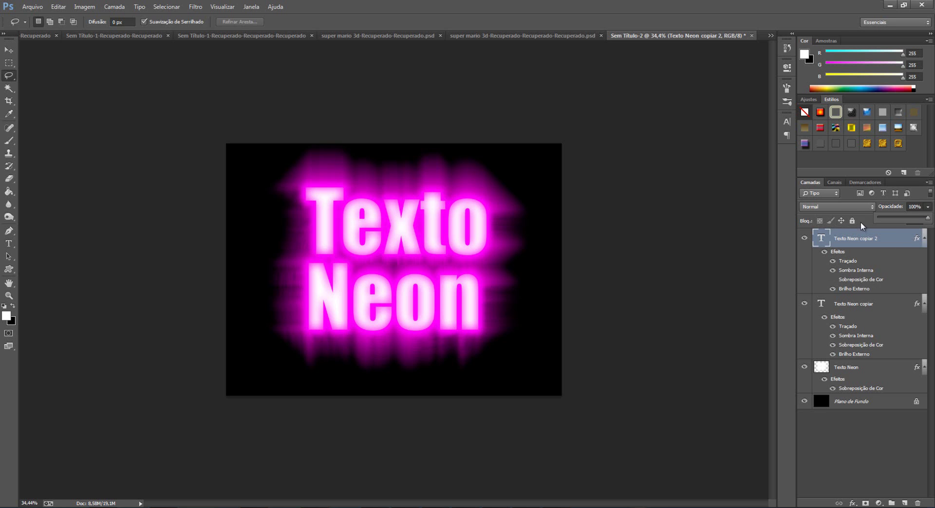
Lower the Preenchimento of the Texto Neon copiar 2 layer to 0%.
{"action": "left_click", "coordinate": [927, 221]}
{"action": "left_click_drag", "start_coordinate": [925, 232], "coordinate": [870, 232]}
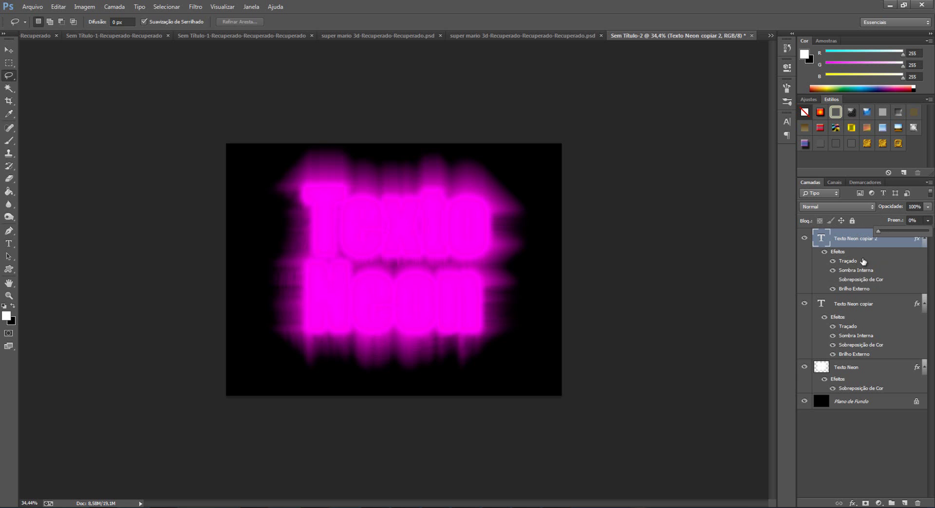
Set the Traçado of Texto Neon copiar 2 to a Tamanho of 1 px and white #ffffff.
{"action": "double_click", "coordinate": [862, 263]}
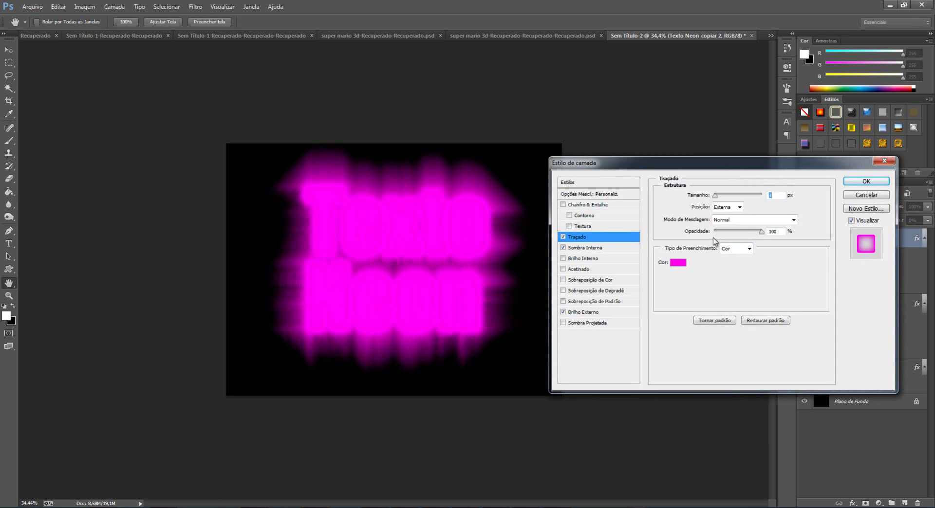
{"action": "left_click_drag", "start_coordinate": [714, 194], "coordinate": [709, 205]}
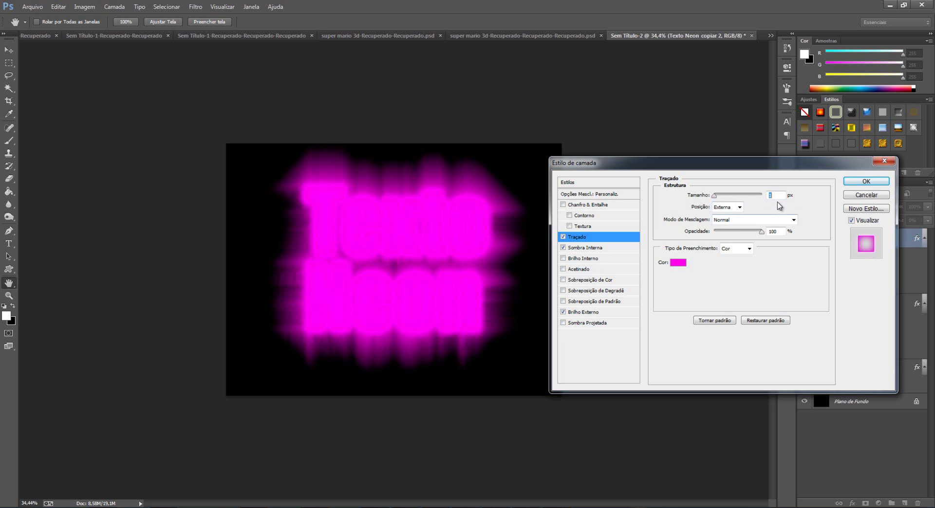
{"action": "left_click", "coordinate": [683, 265]}
{"action": "left_click", "coordinate": [742, 314]}
{"action": "left_click", "coordinate": [745, 329]}
{"action": "mouse_move", "coordinate": [732, 281]}
{"action": "left_mouse_down"}
{"action": "mouse_move", "coordinate": [651, 263]}
{"action": "mouse_move", "coordinate": [612, 234]}
{"action": "left_mouse_up"}
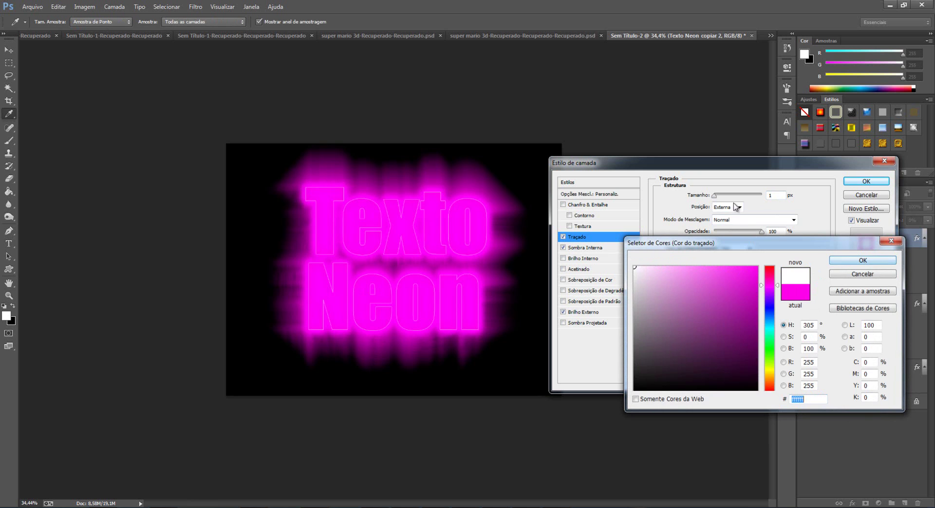
{"action": "left_click", "coordinate": [861, 262]}
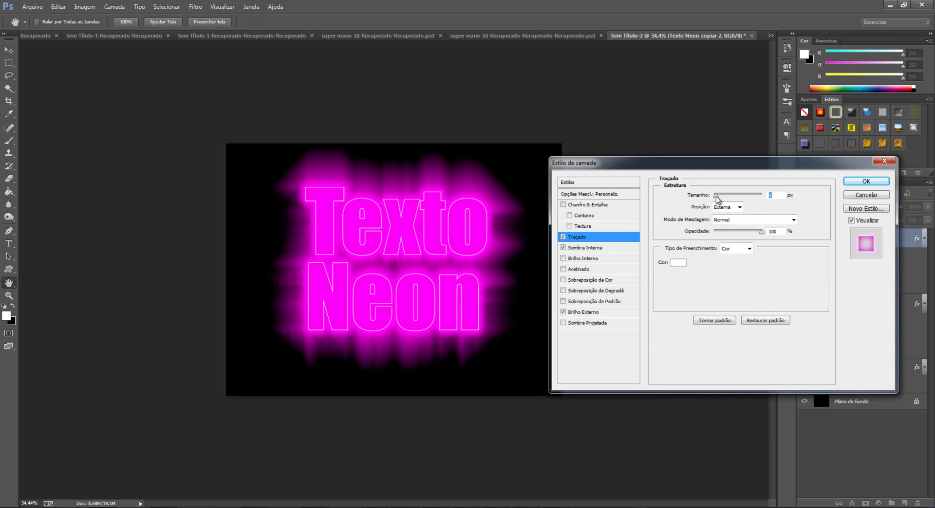
Try a thicker white Traçado on Texto Neon copiar 2 and bring its Tamanho back to 1 px.
{"action": "left_click_drag", "start_coordinate": [718, 198], "coordinate": [718, 197]}
{"action": "key", "text": "Down"}
{"action": "key", "text": "Down"}
{"action": "key", "text": "Down"}
{"action": "key", "text": "Down"}
{"action": "key", "text": "Down"}
{"action": "key", "text": "Down"}
{"action": "key", "text": "Down"}
{"action": "left_click_drag", "start_coordinate": [718, 196], "coordinate": [706, 195]}
Try magenta, red and black #000000 as the Traçado color, and test a thicker black outline.
{"action": "left_click", "coordinate": [682, 264]}
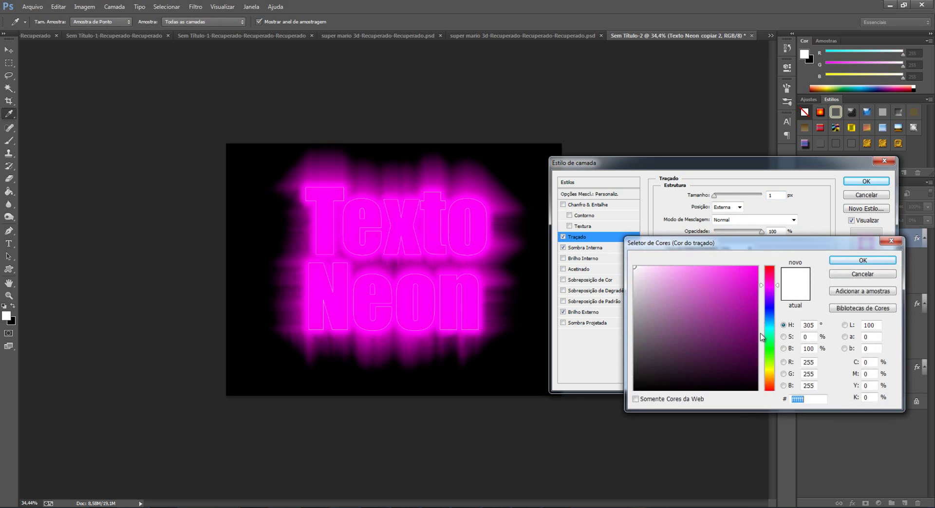
{"action": "left_click", "coordinate": [757, 268]}
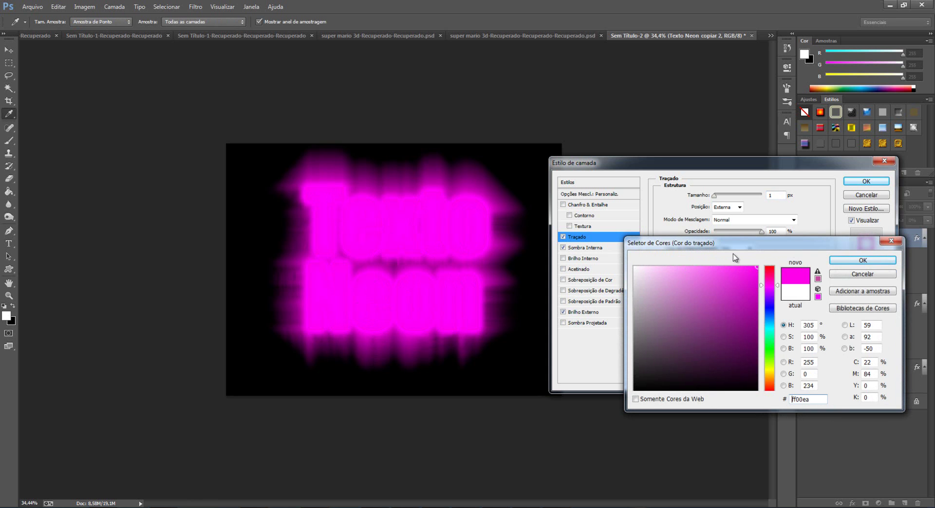
{"action": "left_click_drag", "start_coordinate": [762, 280], "coordinate": [762, 267]}
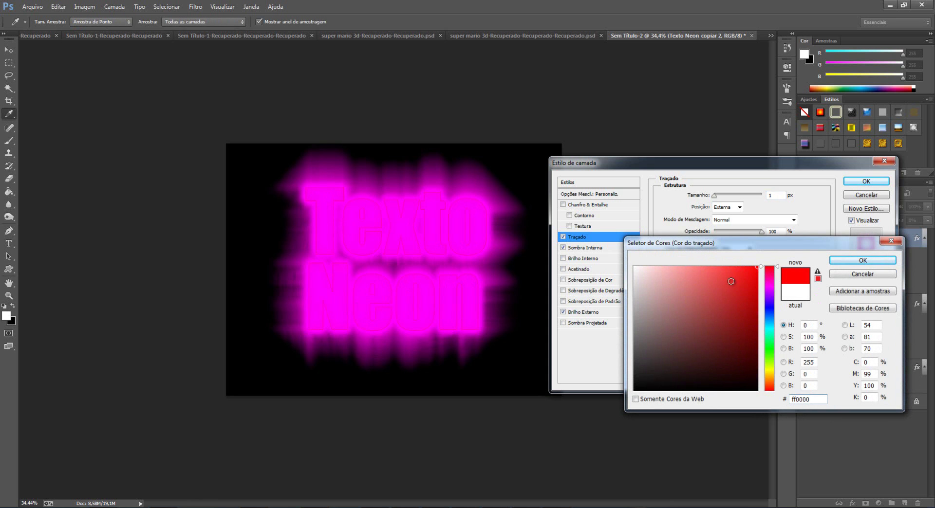
{"action": "left_click", "coordinate": [739, 276]}
{"action": "left_click", "coordinate": [771, 308]}
{"action": "left_click_drag", "start_coordinate": [734, 294], "coordinate": [792, 247]}
{"action": "left_click_drag", "start_coordinate": [758, 366], "coordinate": [763, 395]}
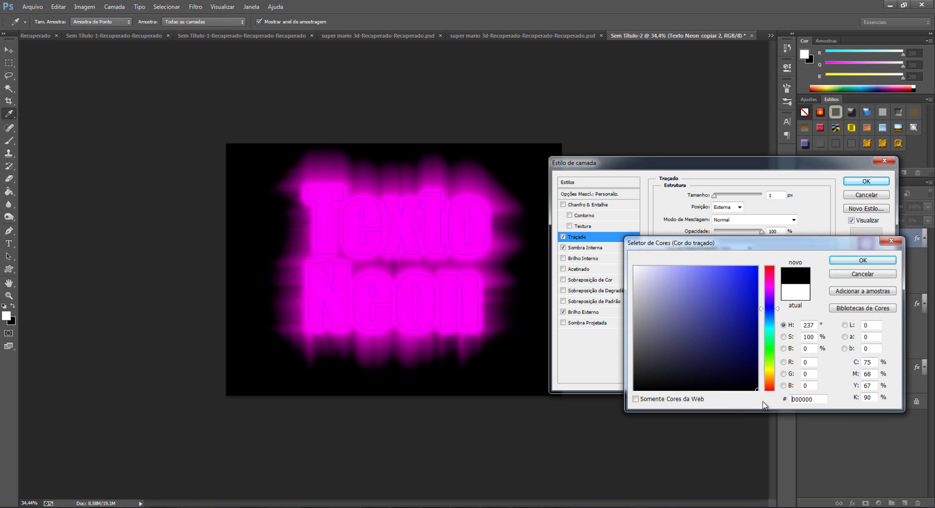
{"action": "left_click", "coordinate": [853, 262]}
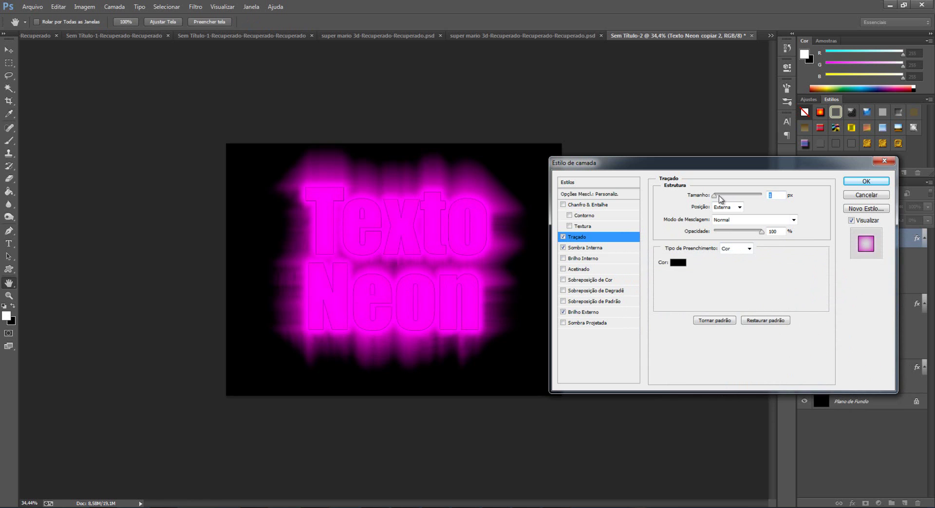
{"action": "left_click_drag", "start_coordinate": [718, 195], "coordinate": [716, 194]}
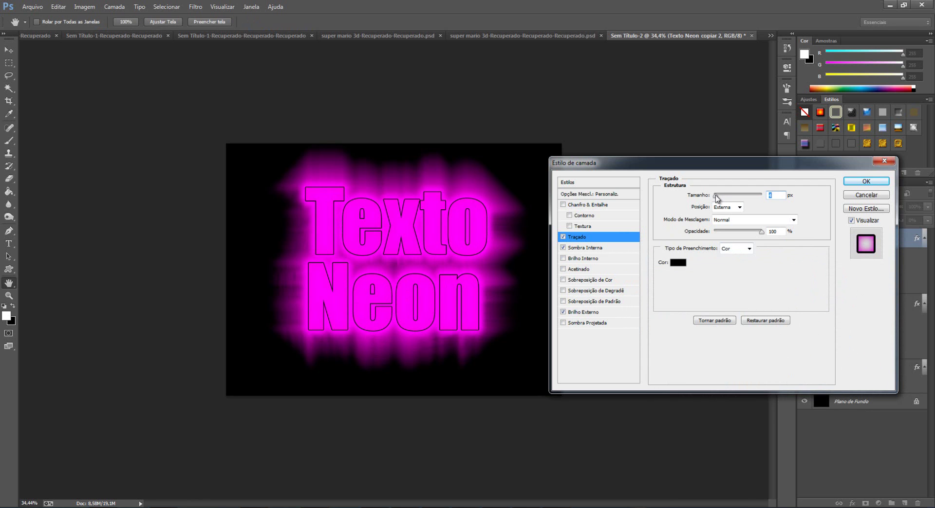
{"action": "left_click_drag", "start_coordinate": [717, 197], "coordinate": [714, 196]}
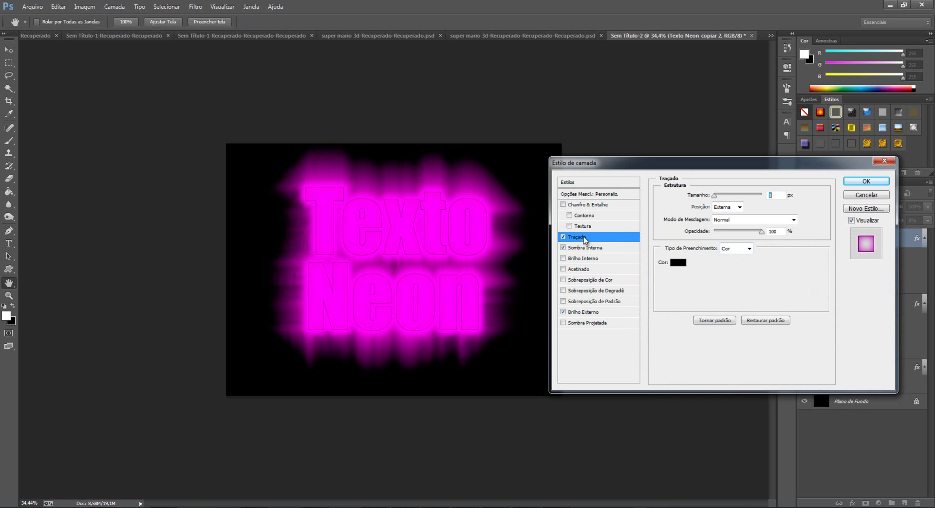
Turn off the Traçado, add a Sombra Projetada with Tamanho 35 px, and accept the layer style.
{"action": "left_click", "coordinate": [563, 237]}
{"action": "left_click", "coordinate": [598, 324]}
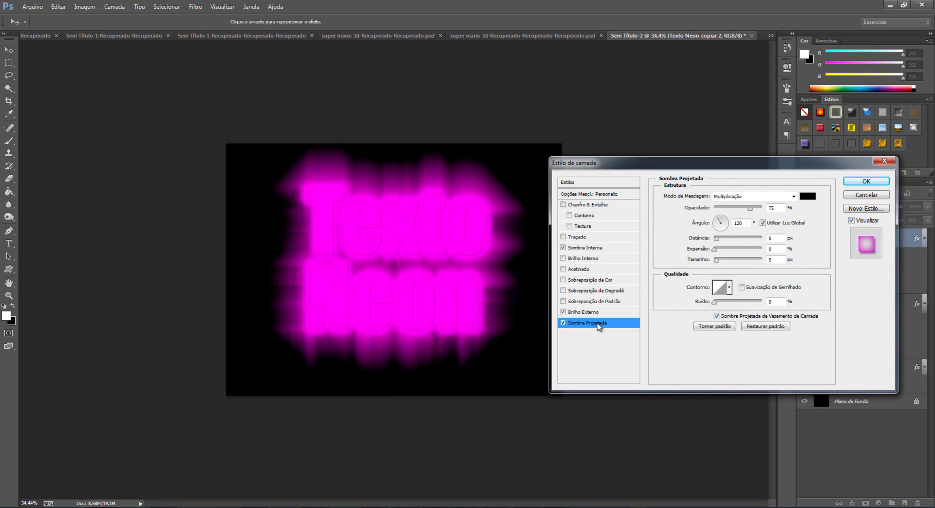
{"action": "left_click_drag", "start_coordinate": [717, 261], "coordinate": [721, 262]}
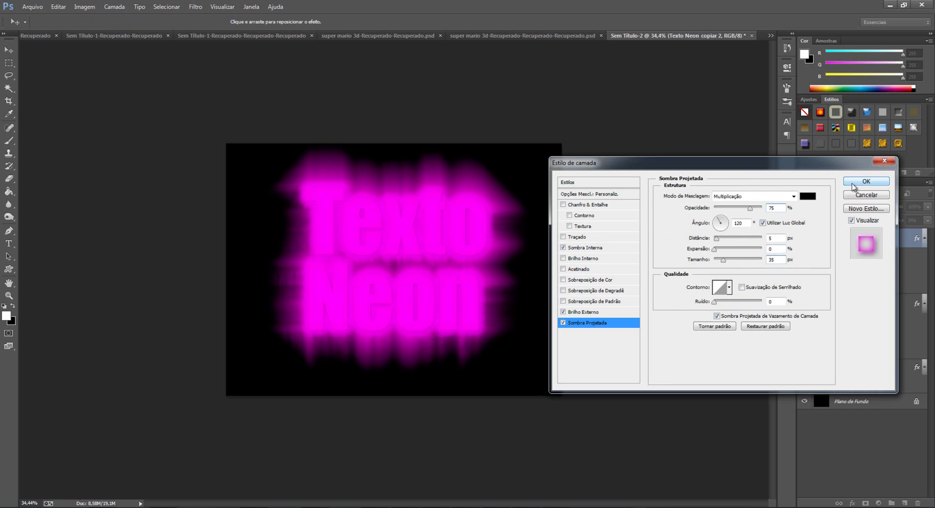
{"action": "left_click", "coordinate": [866, 181]}
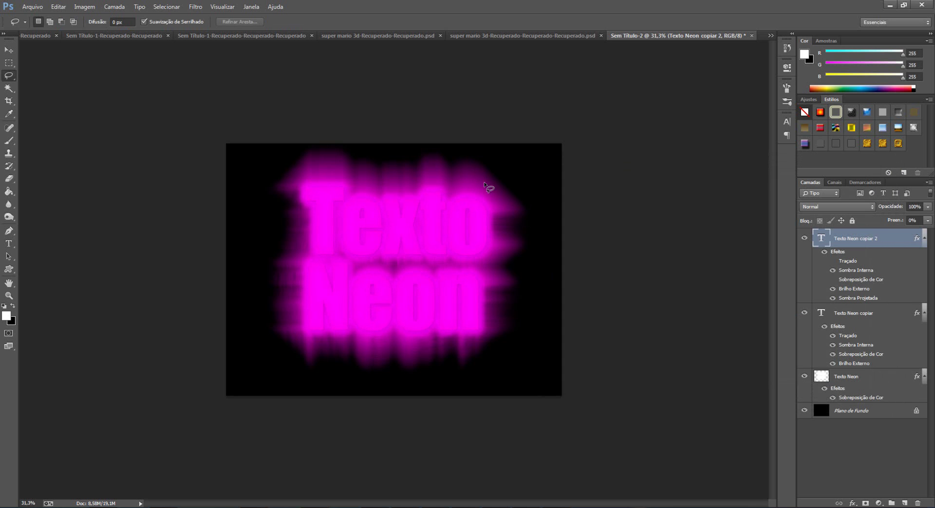
Set the Preenchimento of the Texto Neon copiar 2 layer to 18%.
{"action": "scroll", "coordinate": [484, 185], "scroll_direction": "down", "scroll_amount": 6}
{"action": "scroll", "coordinate": [536, 237], "scroll_direction": "up", "scroll_amount": 7}
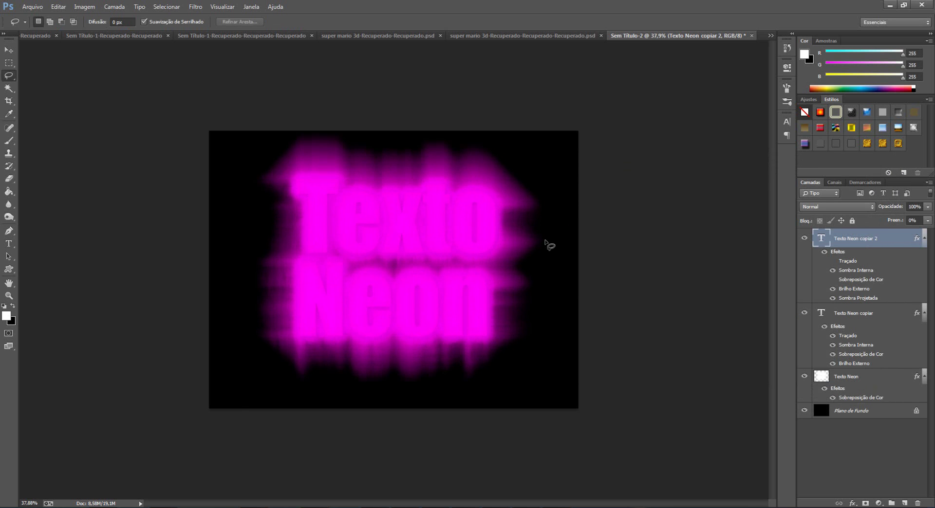
{"action": "scroll", "coordinate": [541, 246], "scroll_direction": "down", "scroll_amount": 2}
{"action": "scroll", "coordinate": [539, 259], "scroll_direction": "up", "scroll_amount": 1}
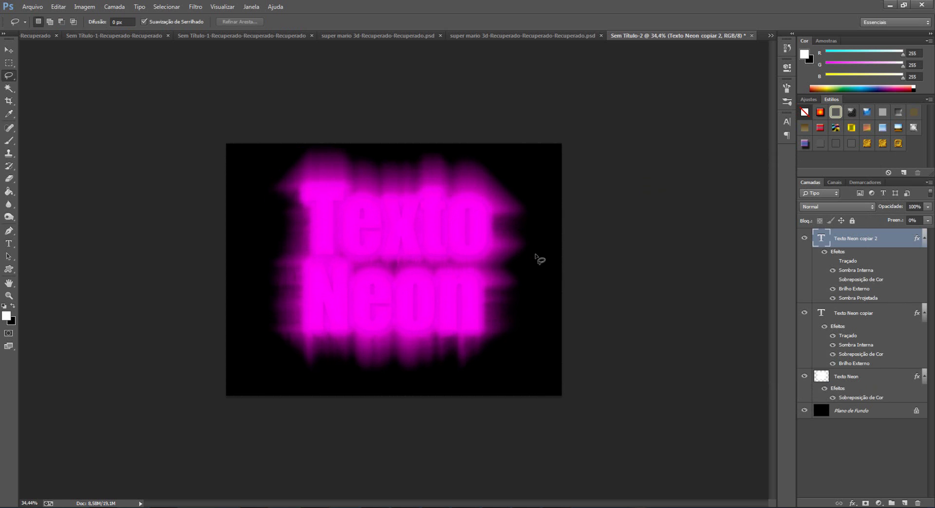
{"action": "left_click", "coordinate": [927, 221]}
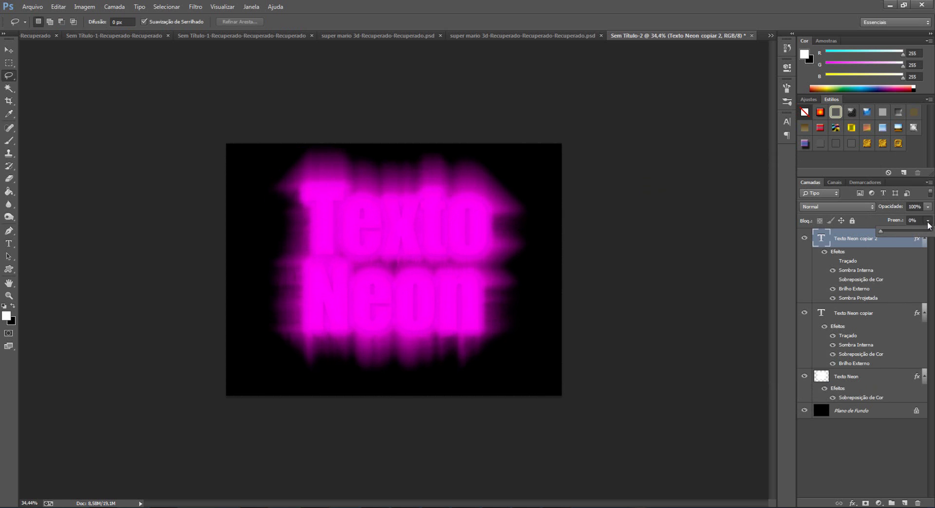
{"action": "left_click_drag", "start_coordinate": [886, 231], "coordinate": [887, 230]}
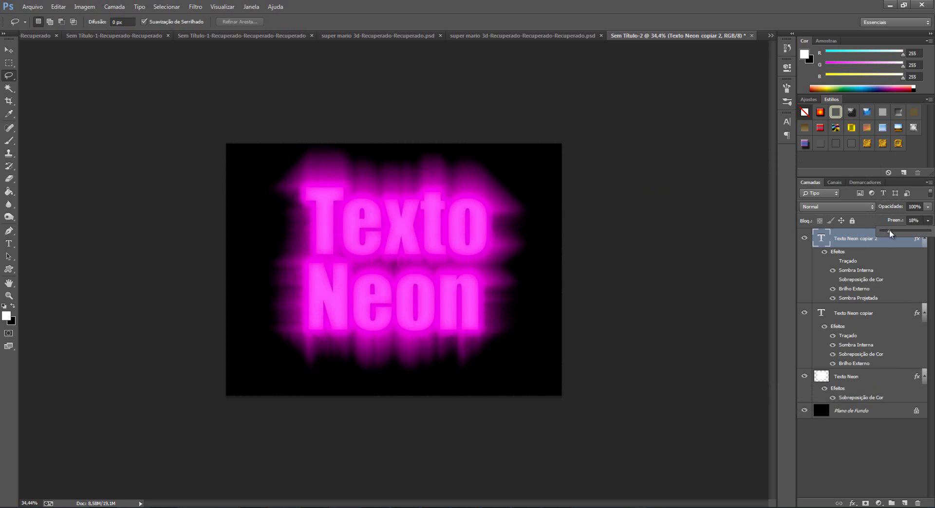
{"action": "scroll", "coordinate": [724, 271], "scroll_direction": "down", "scroll_amount": 1}
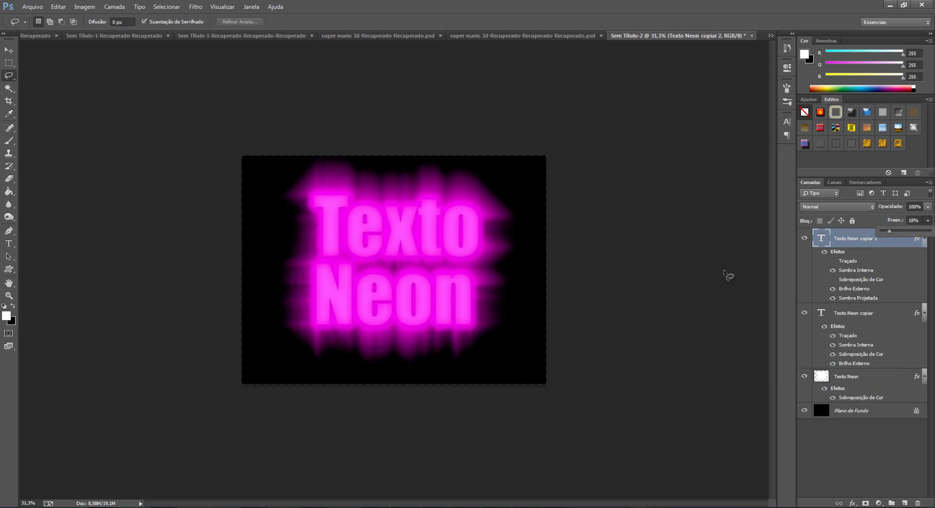
{"action": "scroll", "coordinate": [428, 291], "scroll_direction": "up", "scroll_amount": 4}
{"action": "scroll", "coordinate": [429, 291], "scroll_direction": "down", "scroll_amount": 3}
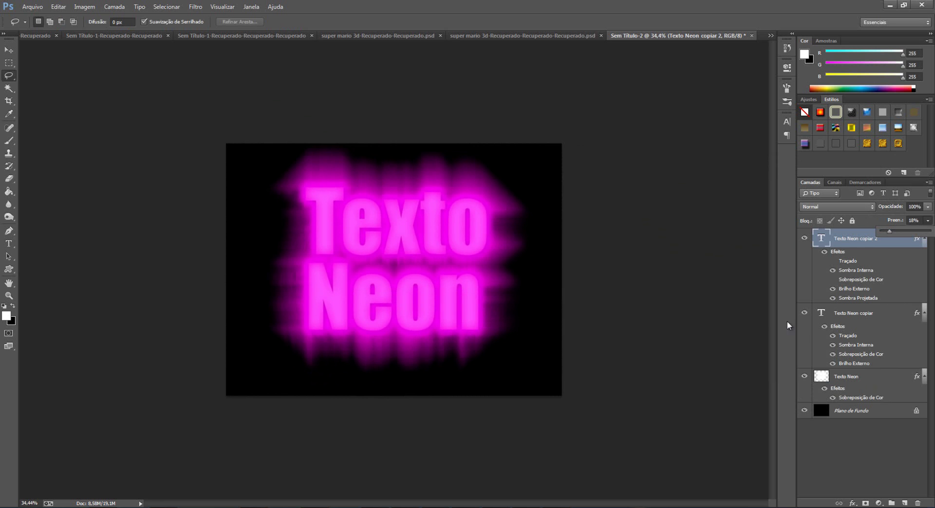
Create a new layer on top and scatter small soft white brush dots as stars over and around the text.
{"action": "left_click", "coordinate": [905, 503]}
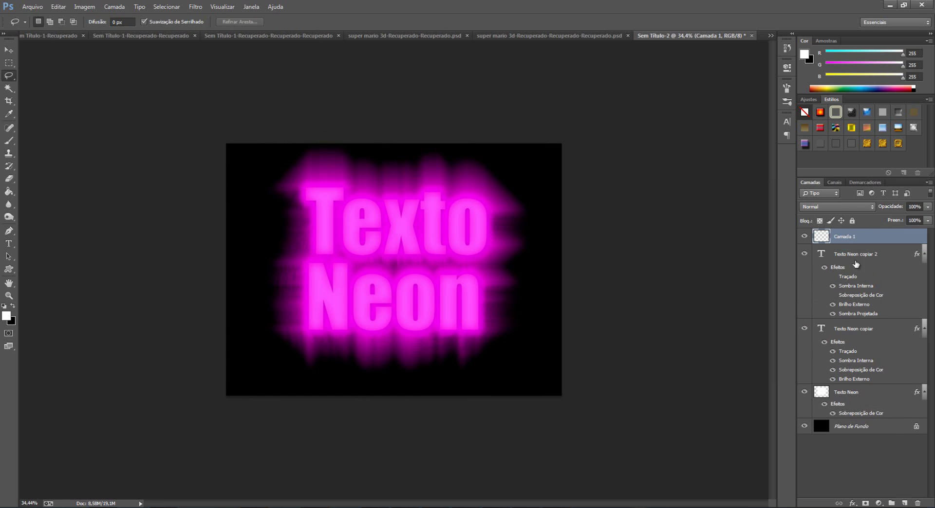
{"action": "left_click", "coordinate": [8, 141]}
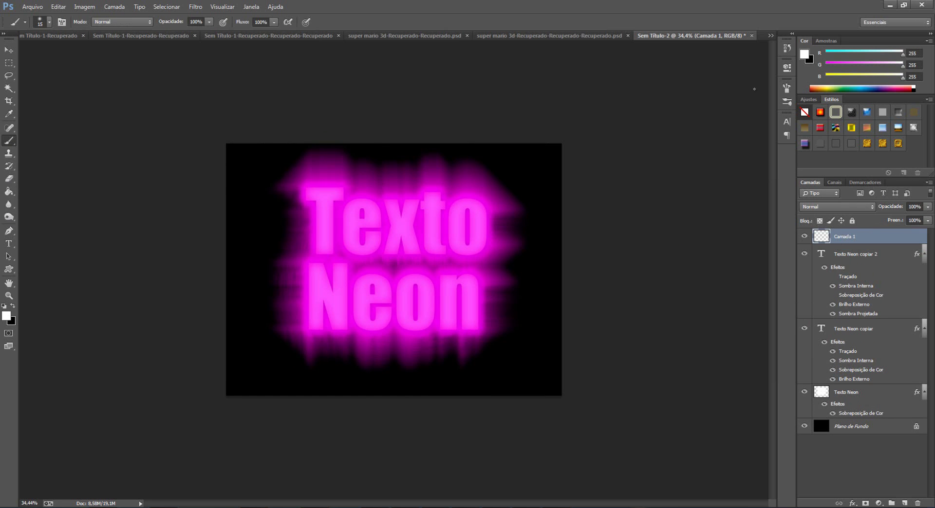
{"action": "left_click", "coordinate": [49, 21]}
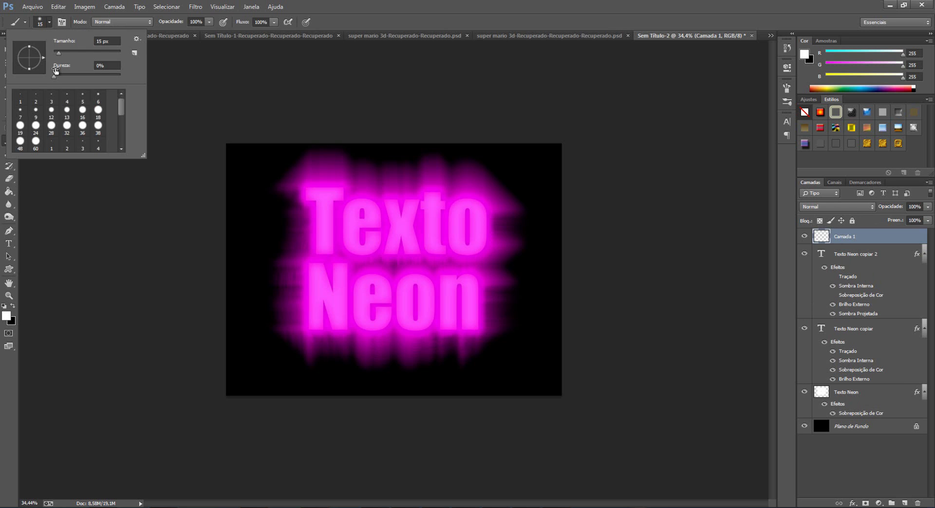
{"action": "left_click", "coordinate": [823, 236]}
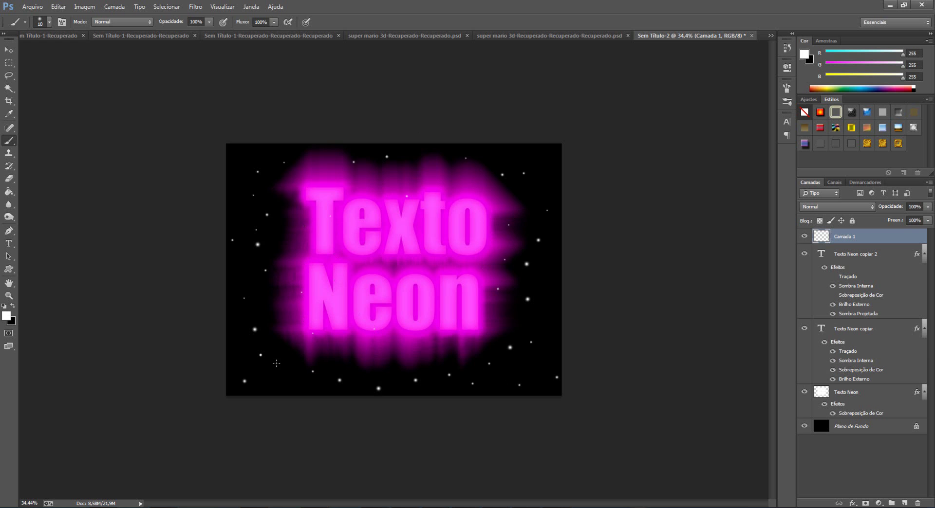
{"action": "left_click", "coordinate": [535, 156]}
{"action": "scroll", "coordinate": [84, 227], "scroll_direction": "down", "scroll_amount": 7}
{"action": "scroll", "coordinate": [83, 227], "scroll_direction": "up", "scroll_amount": 6}
{"action": "key", "text": "ctrl+a"}
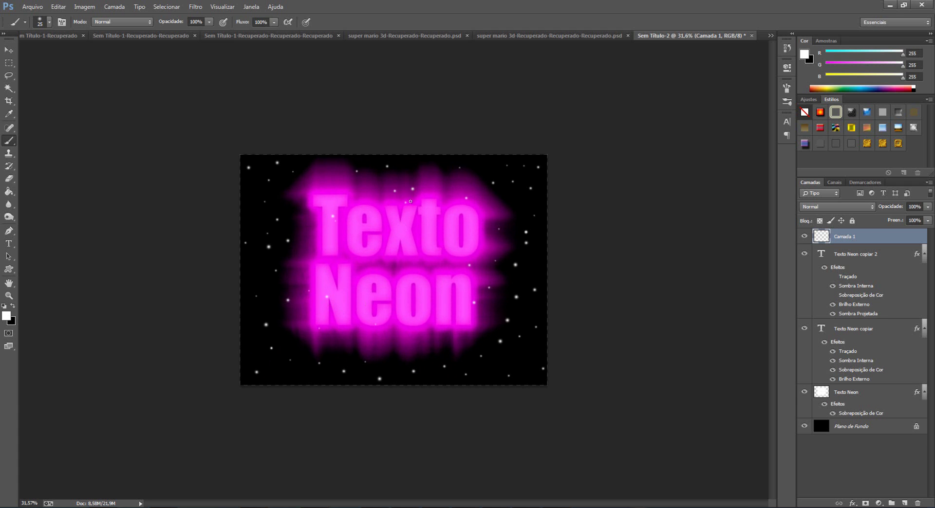
Add a Brilho Externo effect in magenta #fc00ff to the star layer Camada 1.
{"action": "double_click", "coordinate": [902, 242]}
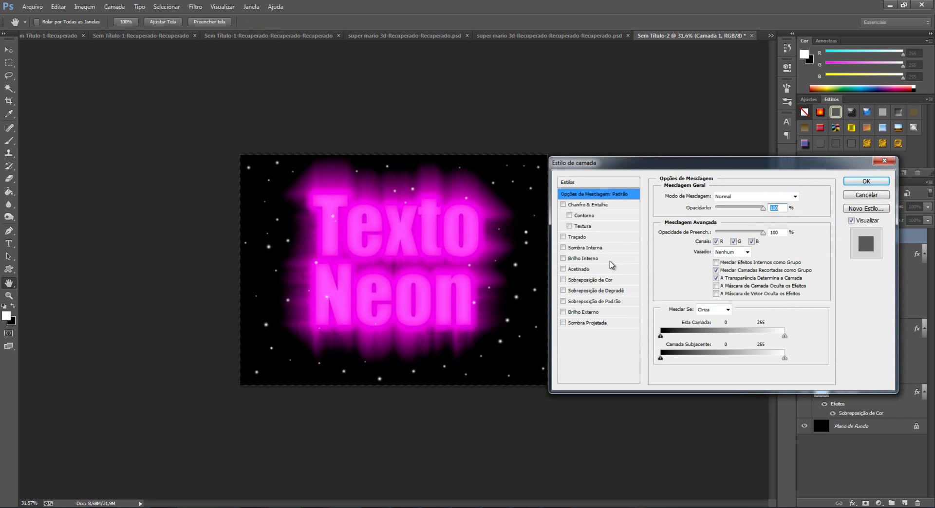
{"action": "left_click", "coordinate": [612, 314]}
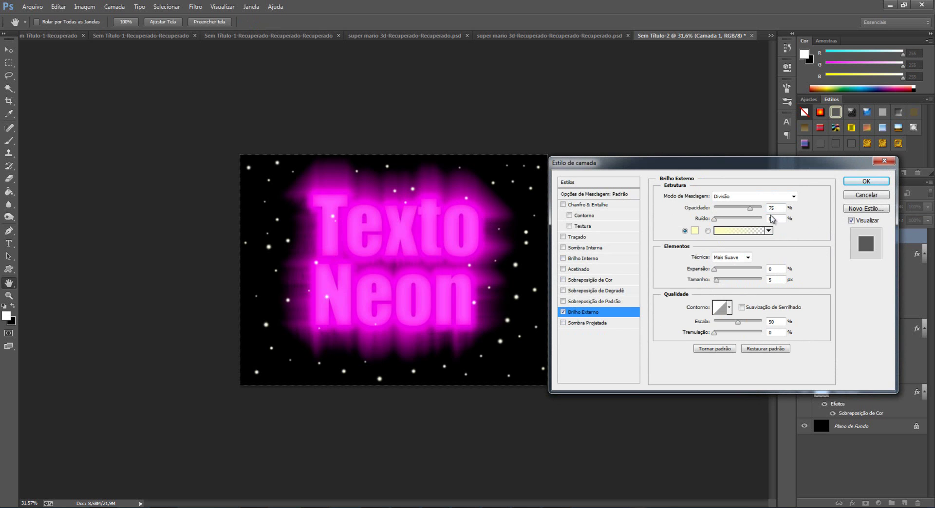
{"action": "left_click", "coordinate": [695, 230]}
{"action": "left_click", "coordinate": [769, 287]}
{"action": "left_click", "coordinate": [756, 267]}
{"action": "left_click", "coordinate": [863, 262]}
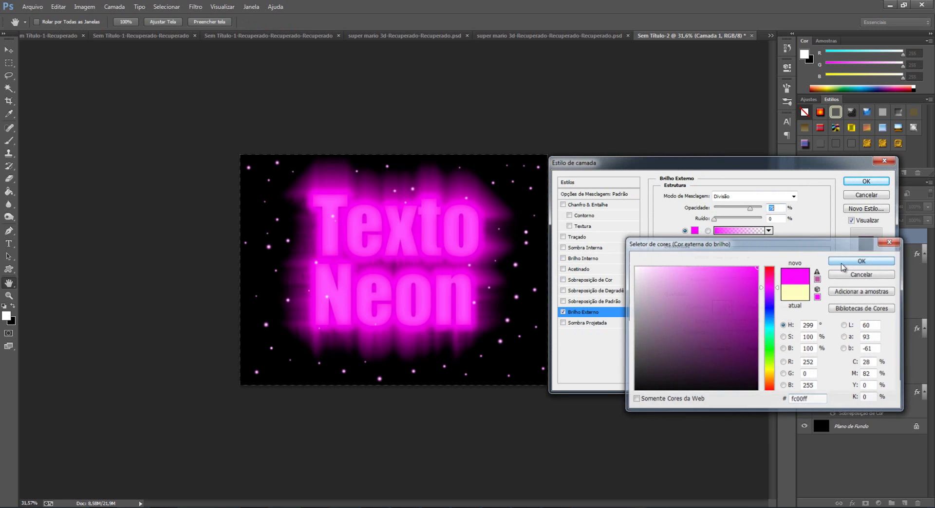
Set the stars' Brilho Externo to Expansão 5% and Tamanho 9 px.
{"action": "left_click", "coordinate": [716, 280]}
{"action": "type", "text": "9"}
{"action": "key", "text": "shift+Tab"}
{"action": "type", "text": "5"}
{"action": "key", "text": "Tab"}
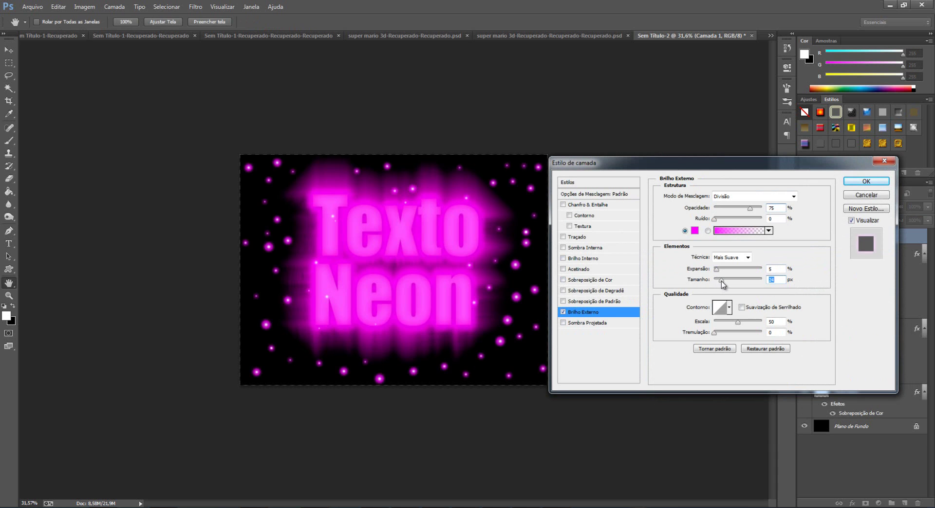
Add a Brilho Interno in #fc00ff with Desfoque 7% and Tamanho 29 px to the stars, and accept the layer style.
{"action": "left_click", "coordinate": [610, 260]}
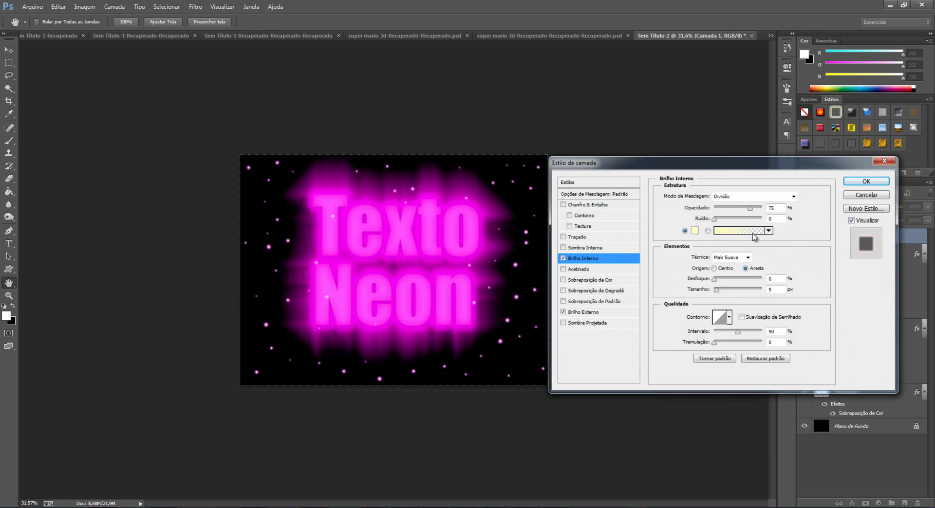
{"action": "left_click", "coordinate": [694, 231]}
{"action": "left_click", "coordinate": [770, 292]}
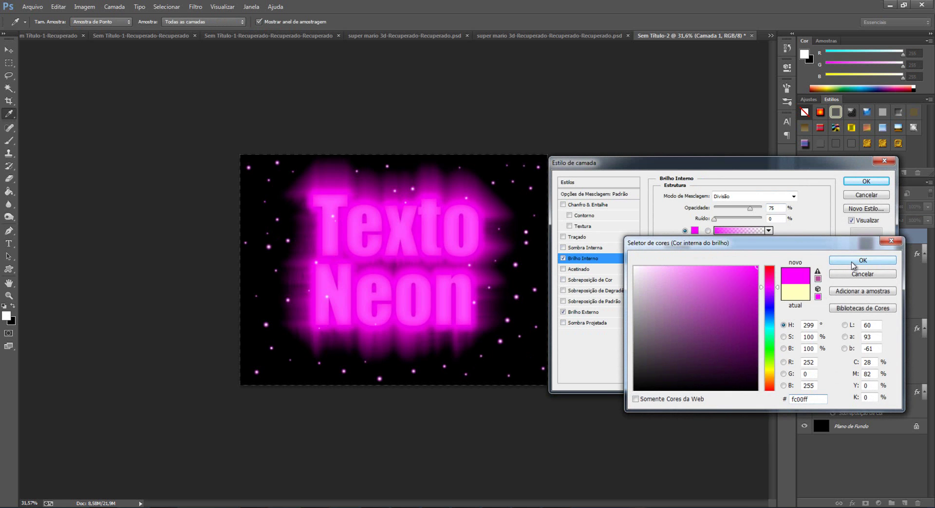
{"action": "left_click", "coordinate": [863, 260]}
{"action": "left_click_drag", "start_coordinate": [717, 291], "coordinate": [717, 281]}
{"action": "left_click", "coordinate": [720, 290]}
{"action": "left_click", "coordinate": [867, 182]}
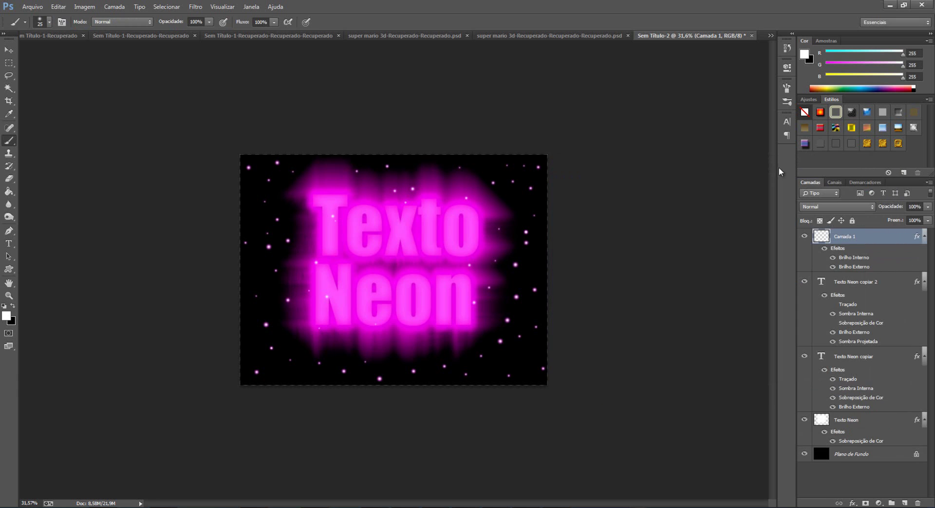
Set the Preenchimento of Camada 1 to 0%.
{"action": "left_click", "coordinate": [927, 220]}
{"action": "left_click_drag", "start_coordinate": [927, 233], "coordinate": [812, 231]}
{"action": "left_click", "coordinate": [654, 221]}
{"action": "scroll", "coordinate": [585, 209], "scroll_direction": "up", "scroll_amount": 2}
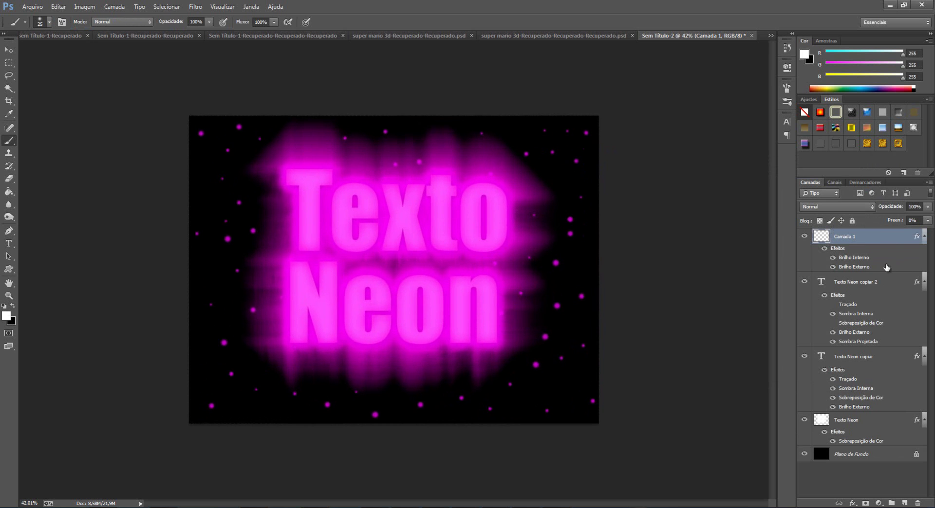
Readjust the spread and size of the stars' Brilho Externo and Brilho Interno, and accept the layer style.
{"action": "double_click", "coordinate": [876, 268]}
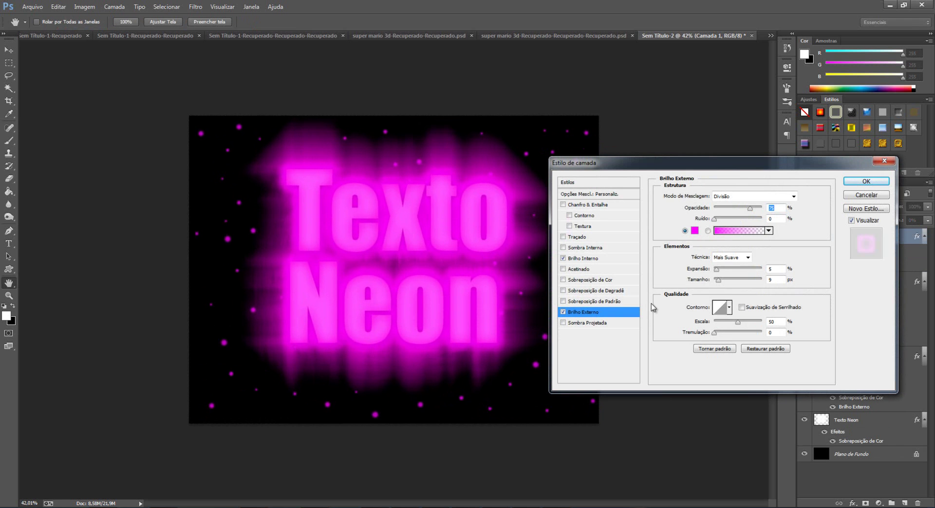
{"action": "left_click_drag", "start_coordinate": [717, 271], "coordinate": [734, 281]}
{"action": "left_click", "coordinate": [598, 259]}
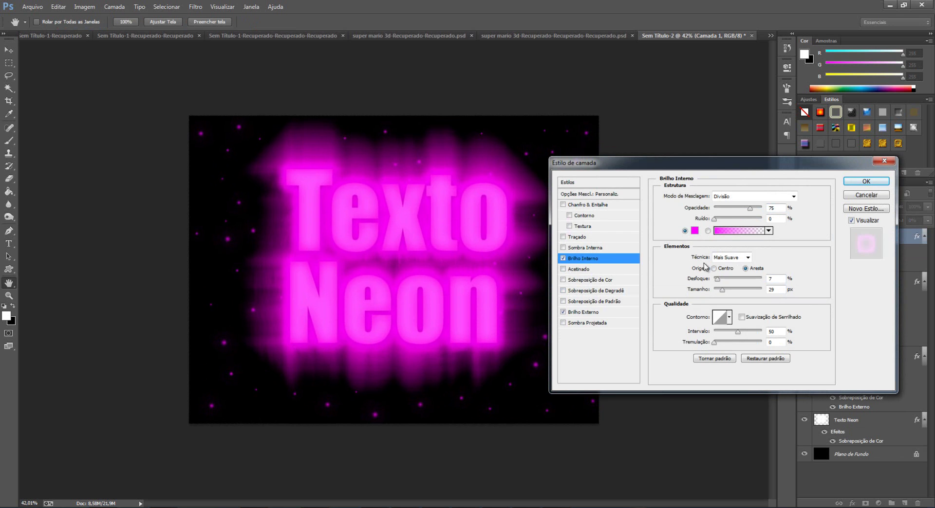
{"action": "left_click_drag", "start_coordinate": [722, 291], "coordinate": [746, 282]}
{"action": "left_click", "coordinate": [866, 182]}
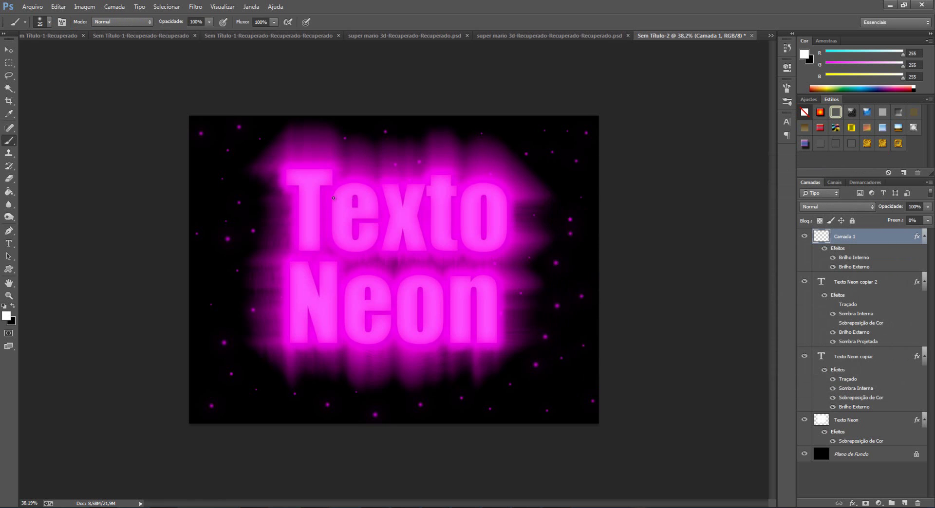
{"action": "scroll", "coordinate": [333, 199], "scroll_direction": "down", "scroll_amount": 7}
{"action": "scroll", "coordinate": [170, 204], "scroll_direction": "up", "scroll_amount": 7}
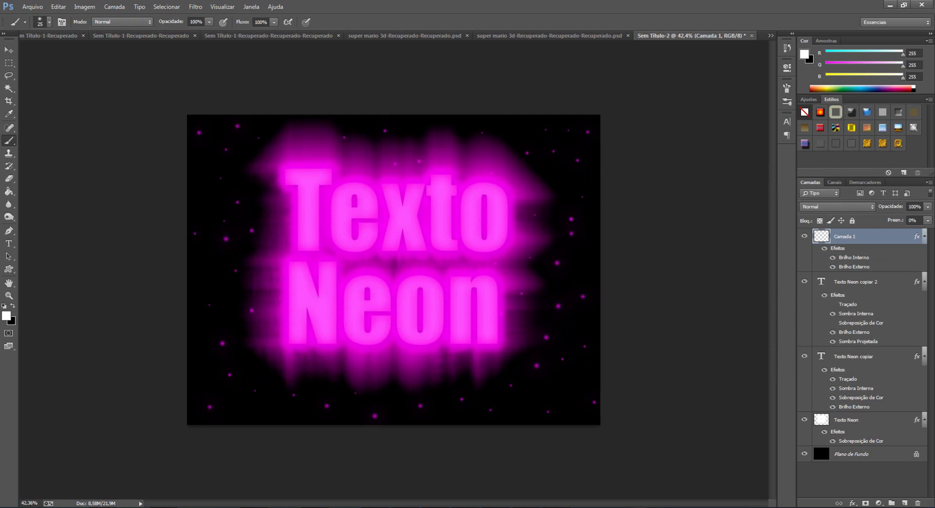
Set the Preenchimento of the Texto Neon copiar 2 layer to 49%, keeping the text layer unrasterized.
{"action": "left_click", "coordinate": [888, 287]}
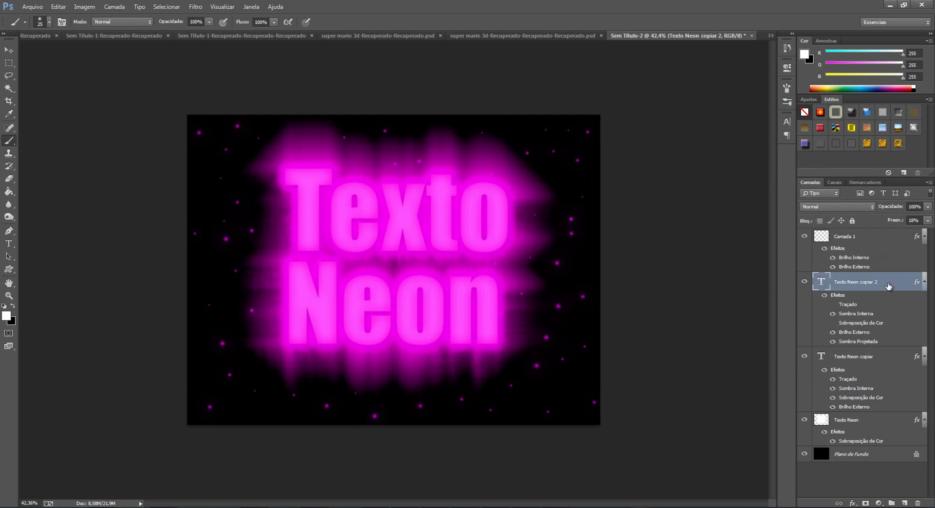
{"action": "left_click", "coordinate": [927, 220]}
{"action": "left_click", "coordinate": [906, 233]}
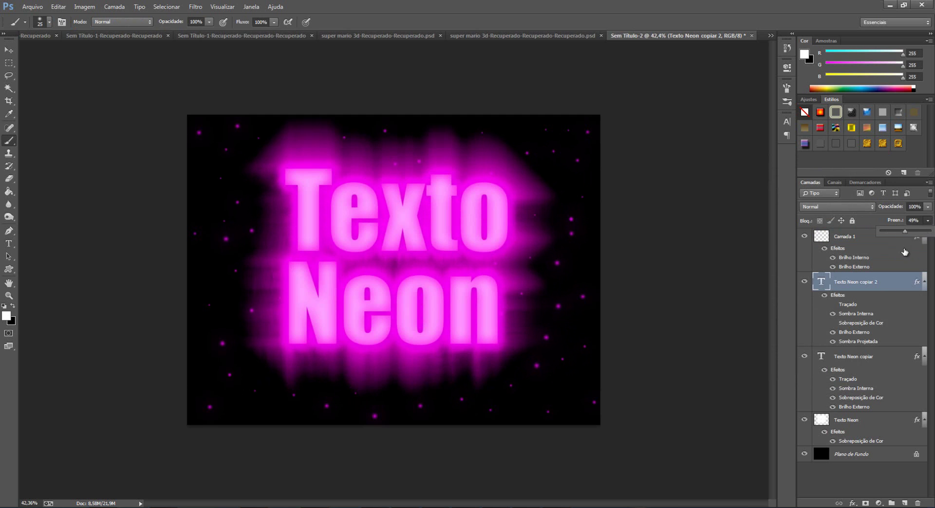
{"action": "left_click", "coordinate": [750, 273]}
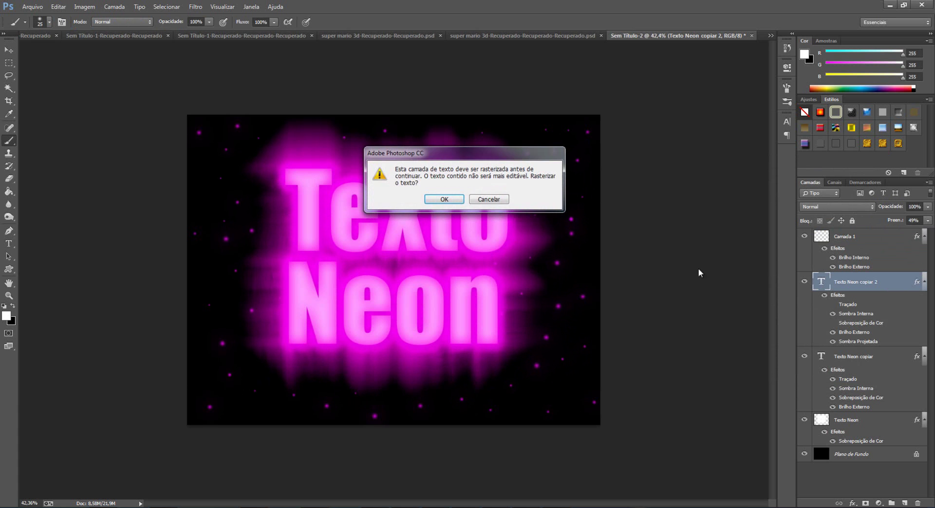
{"action": "left_click", "coordinate": [489, 202]}
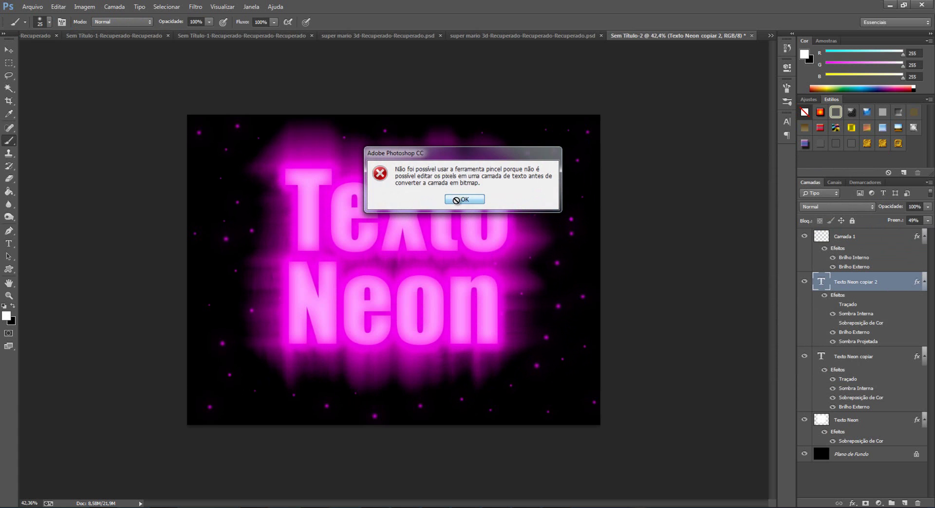
{"action": "left_click", "coordinate": [451, 201]}
{"action": "scroll", "coordinate": [631, 223], "scroll_direction": "down", "scroll_amount": 5}
{"action": "scroll", "coordinate": [475, 319], "scroll_direction": "up", "scroll_amount": 3}
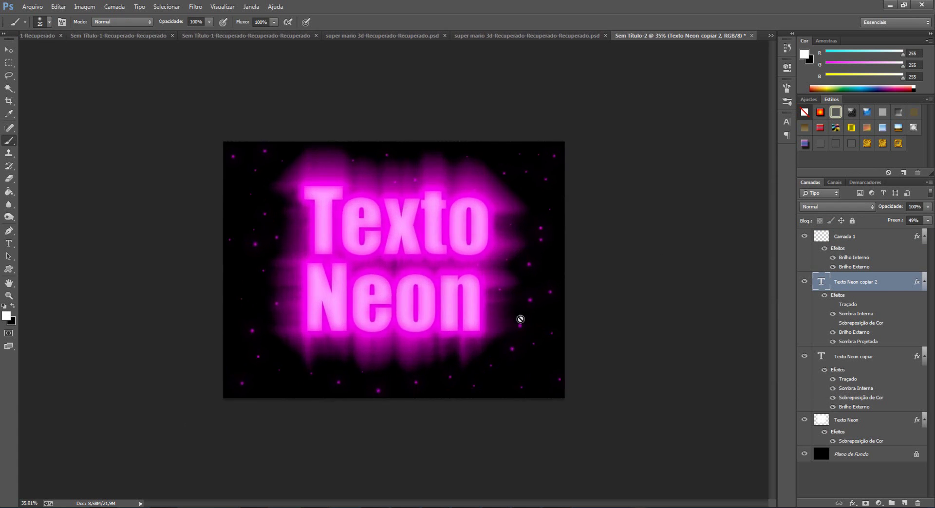